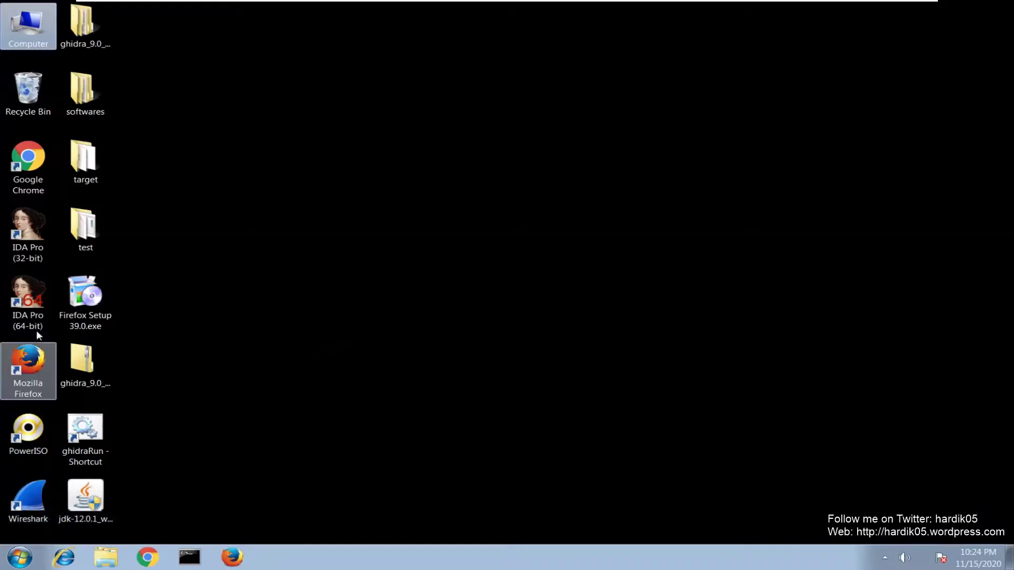
# Open Firefox and Wireshark, and start a live packet capture on the Local Area Connection interface
pyautogui.doubleClick(31, 359)
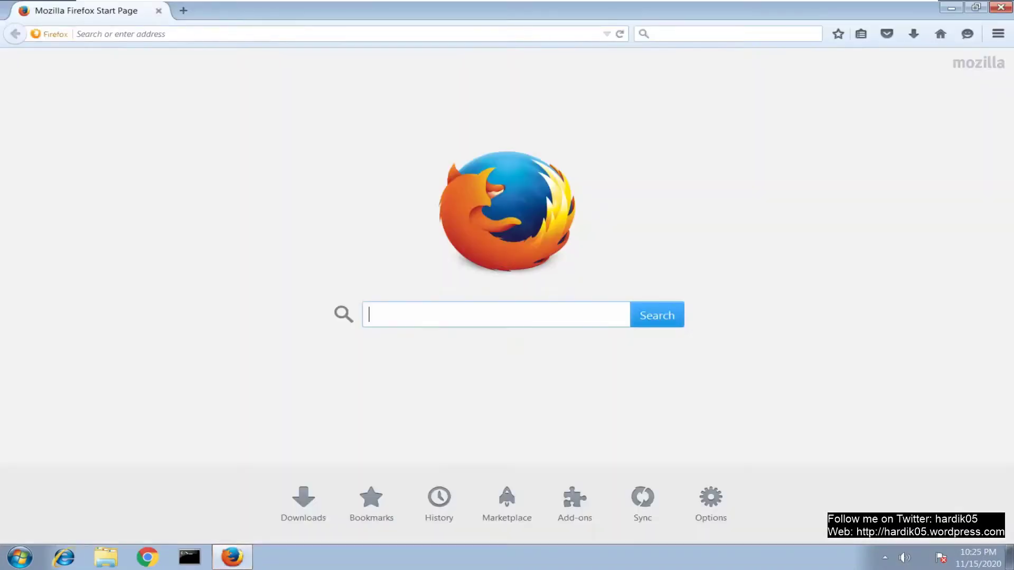
pyautogui.click(20, 558)
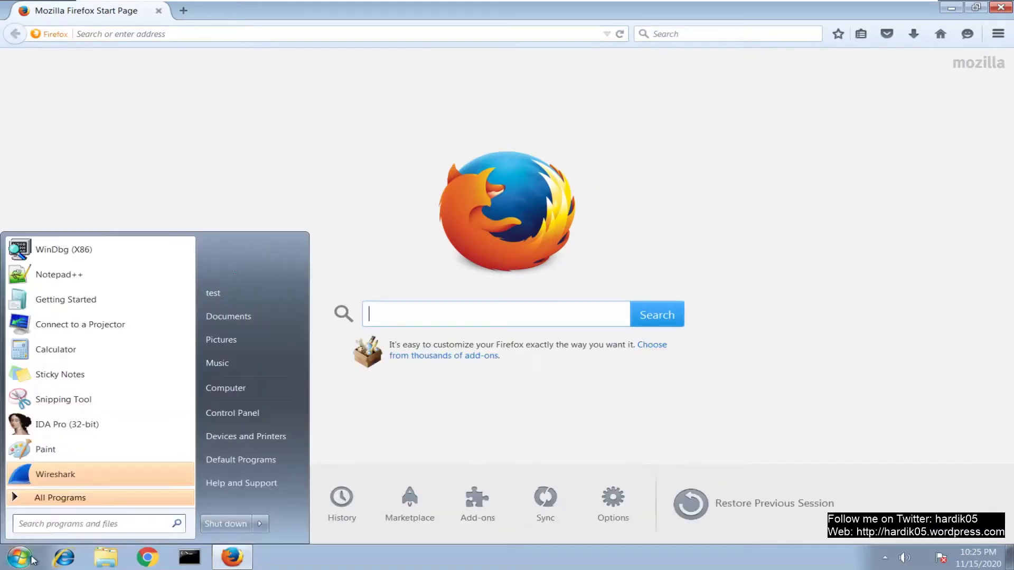
pyautogui.click(62, 474)
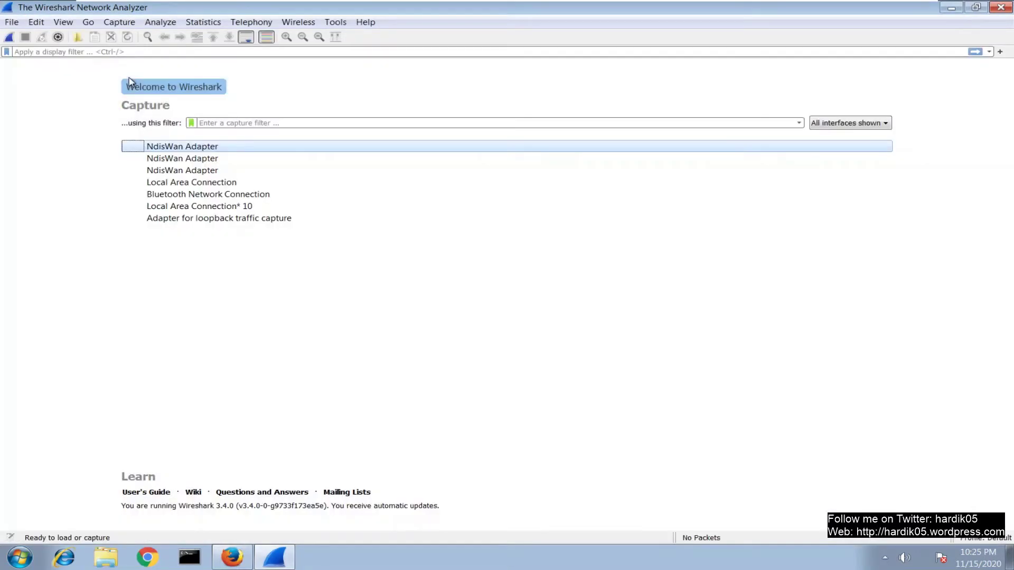
pyautogui.hotkey('ctrl', 'k')
pyautogui.click(289, 239)
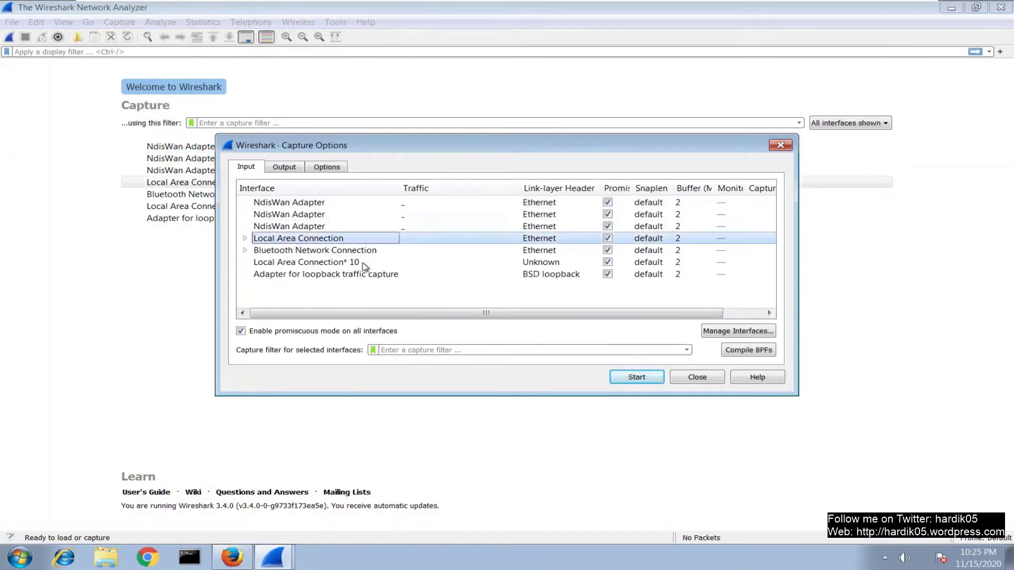
pyautogui.click(638, 378)
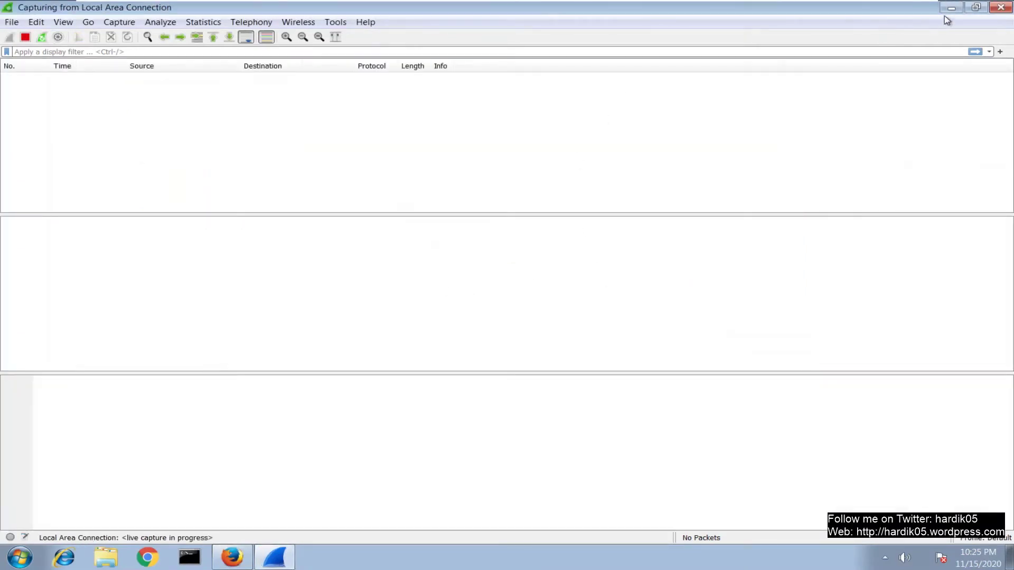
# Switch to Firefox and load gmail.com to generate HTTPS traffic
pyautogui.click(233, 558)
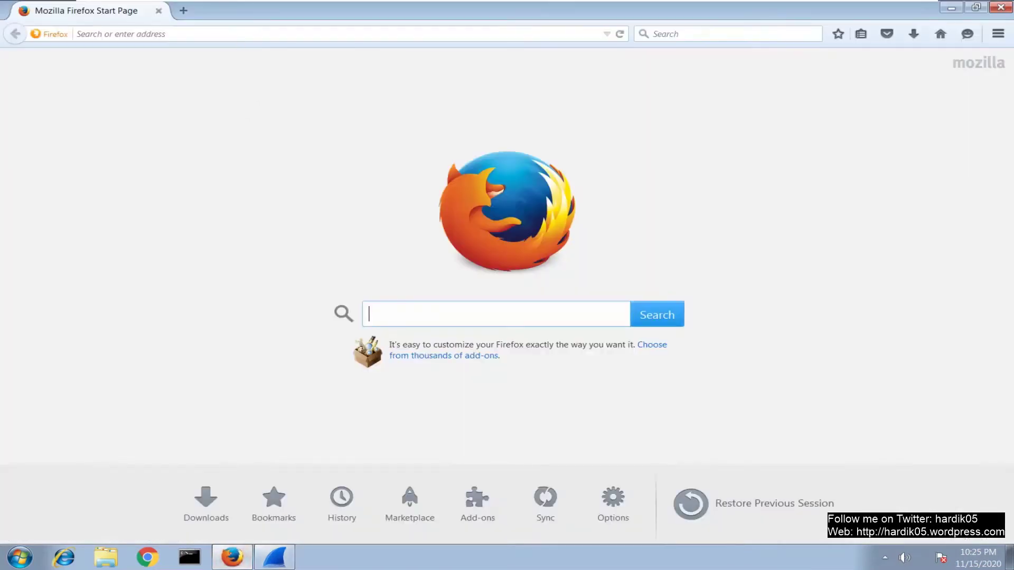
pyautogui.click(236, 34)
pyautogui.write('gmail.com/')
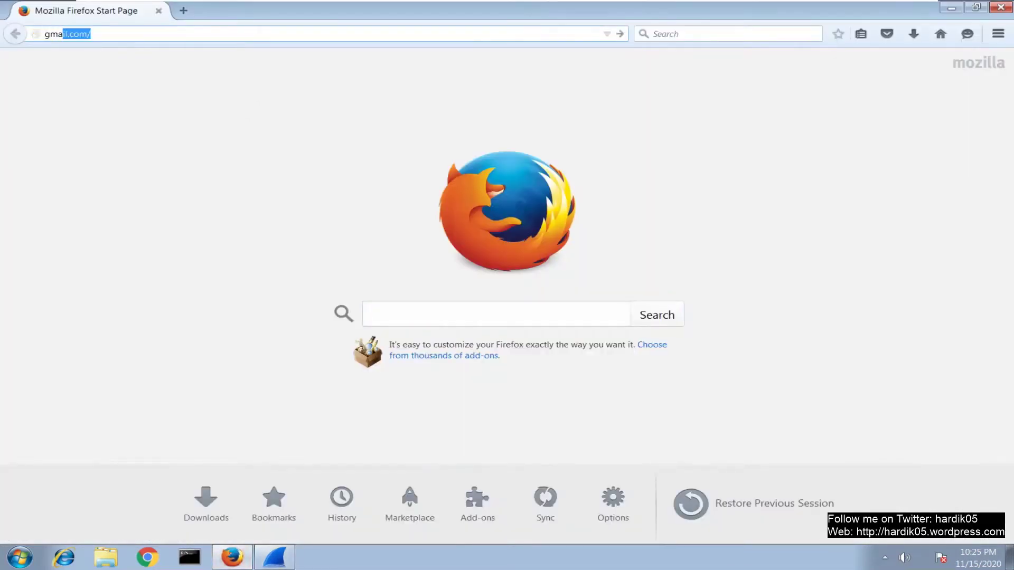
pyautogui.press('Return')
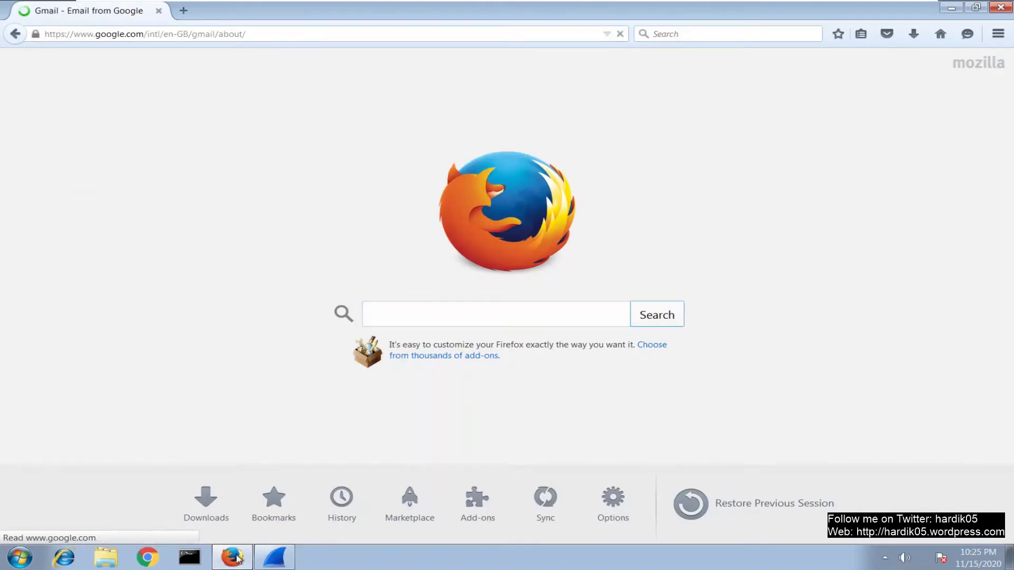
# Switch to Wireshark and examine the TLS handshake packets, including Client Hello packet 169 and Certificate packet 173
pyautogui.click(274, 557)
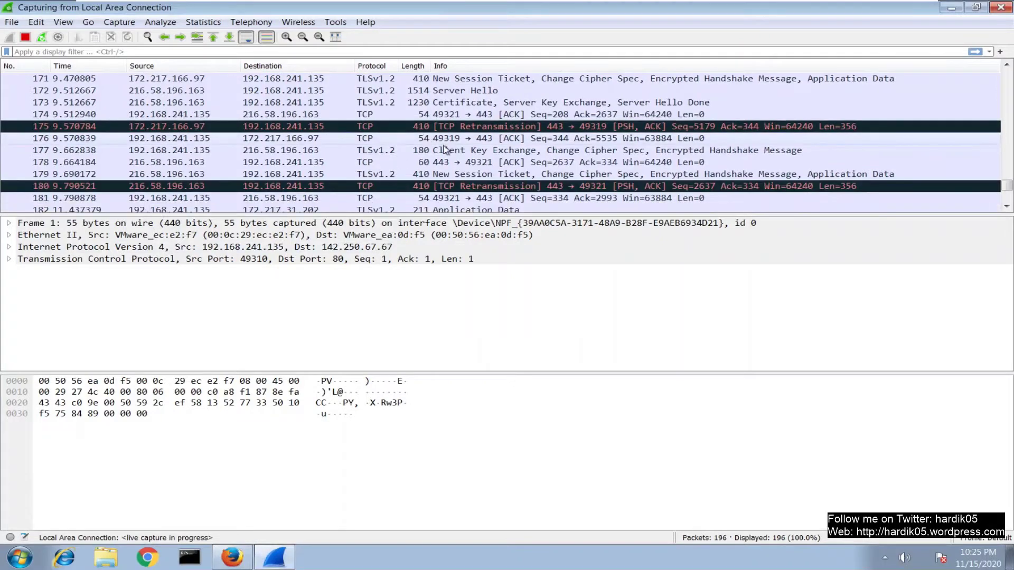
pyautogui.scroll(7, 476, 146)
pyautogui.scroll(3, 477, 147)
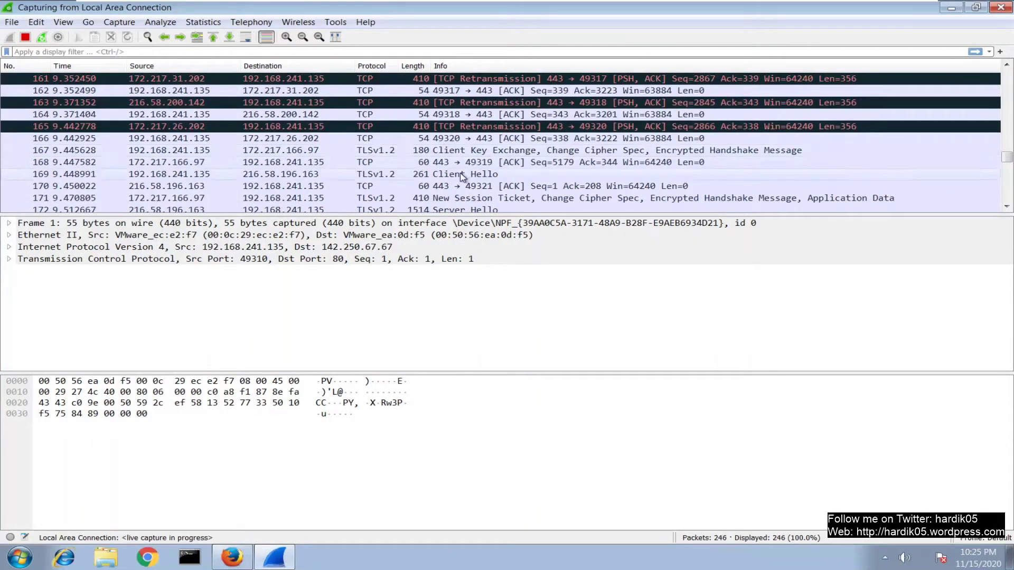
pyautogui.click(459, 174)
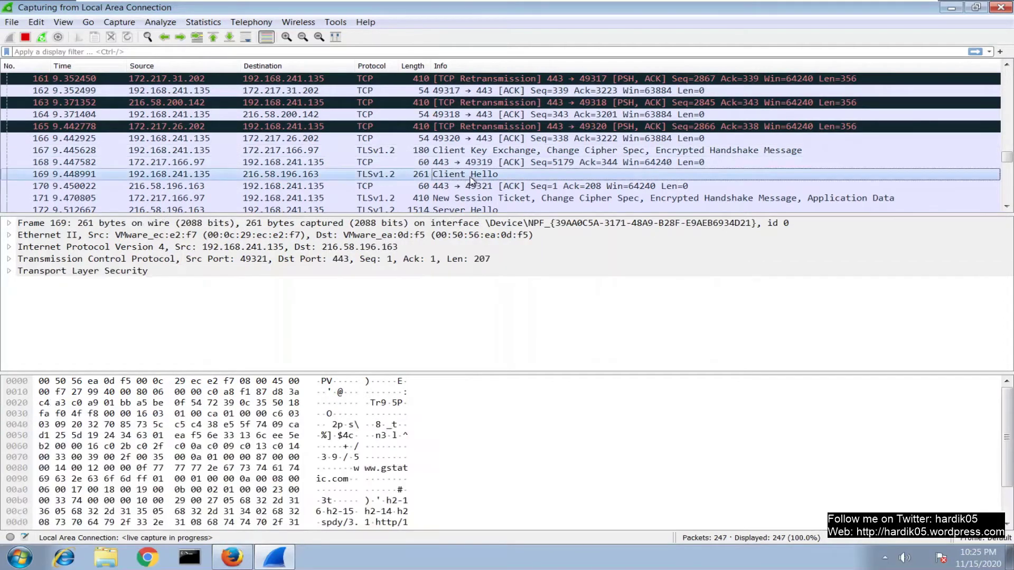
pyautogui.scroll(-1, 460, 182)
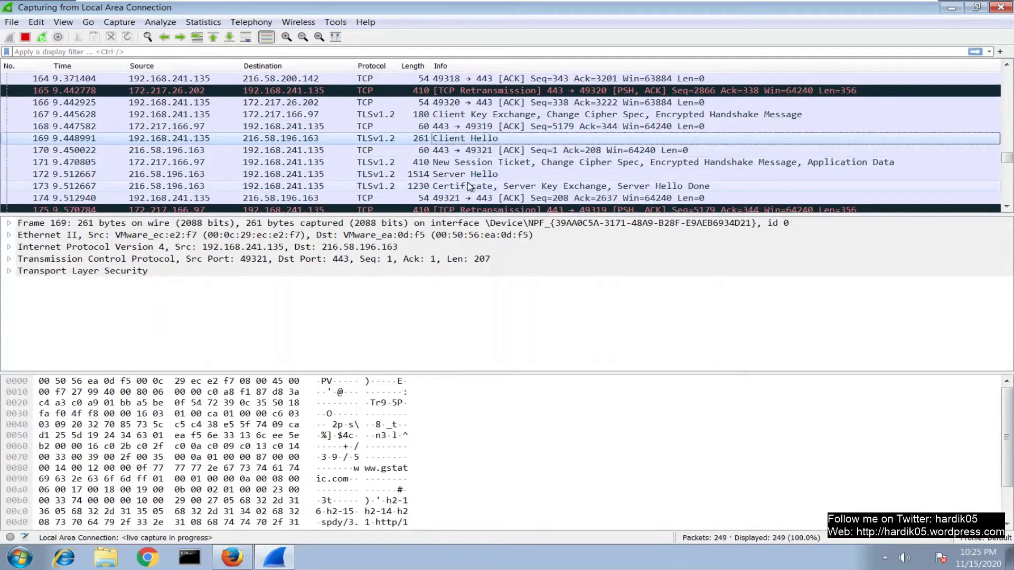
pyautogui.click(461, 185)
pyautogui.scroll(-2, 525, 195)
pyautogui.scroll(-3, 526, 180)
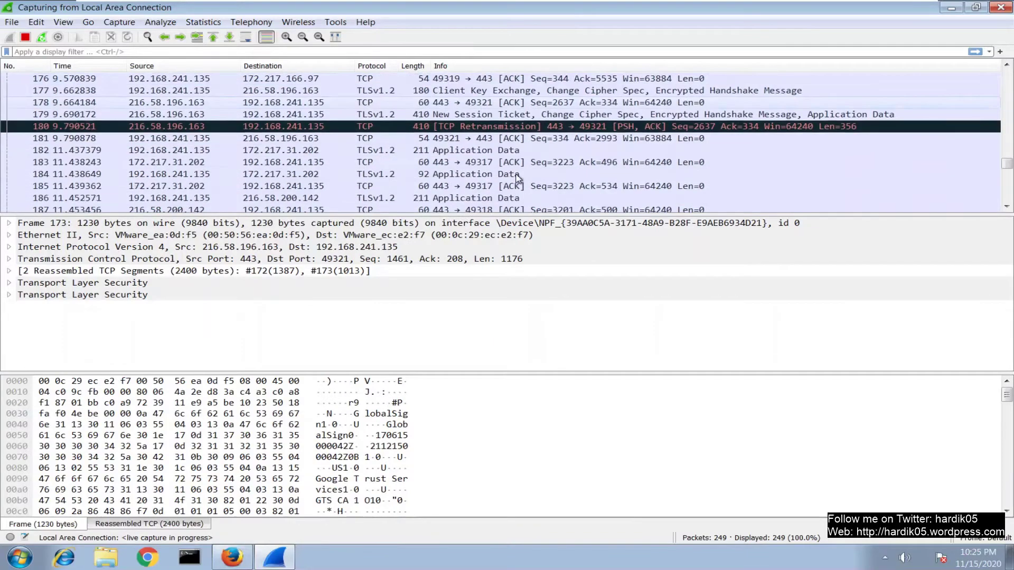
# Inspect the Transport Layer Security record and payload bytes of Application Data packet 186
pyautogui.click(479, 163)
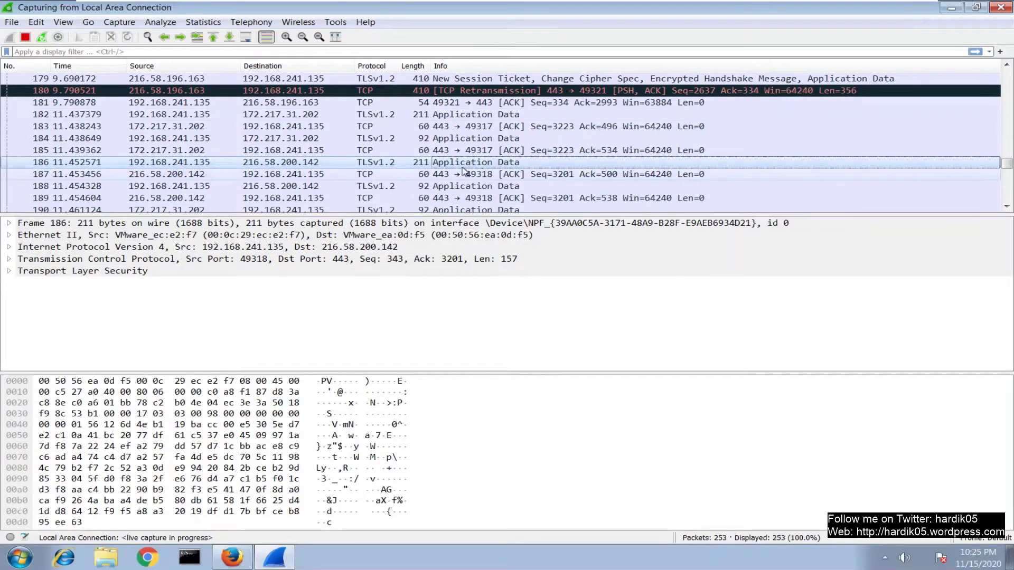
pyautogui.click(9, 270)
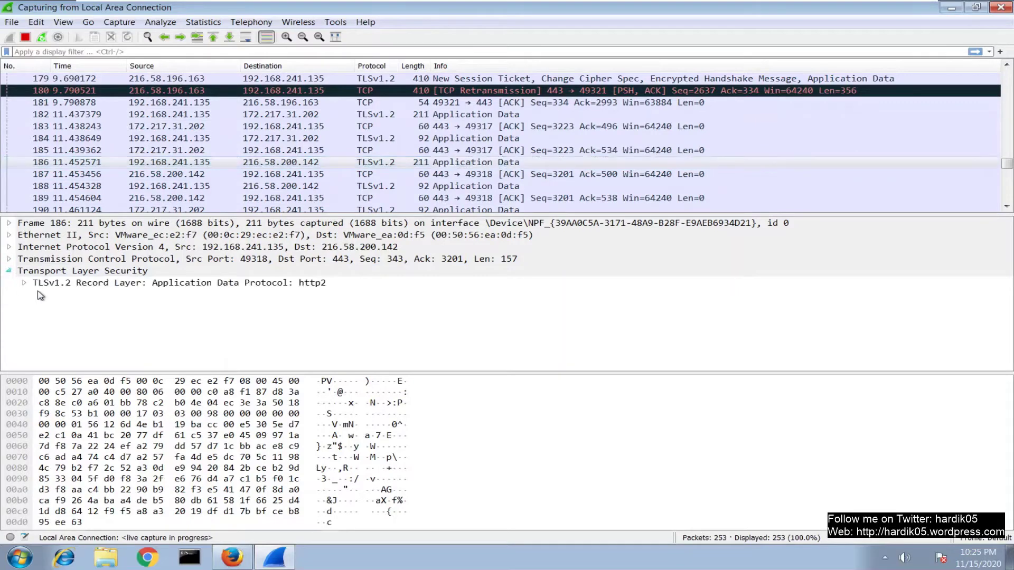
pyautogui.click(87, 284)
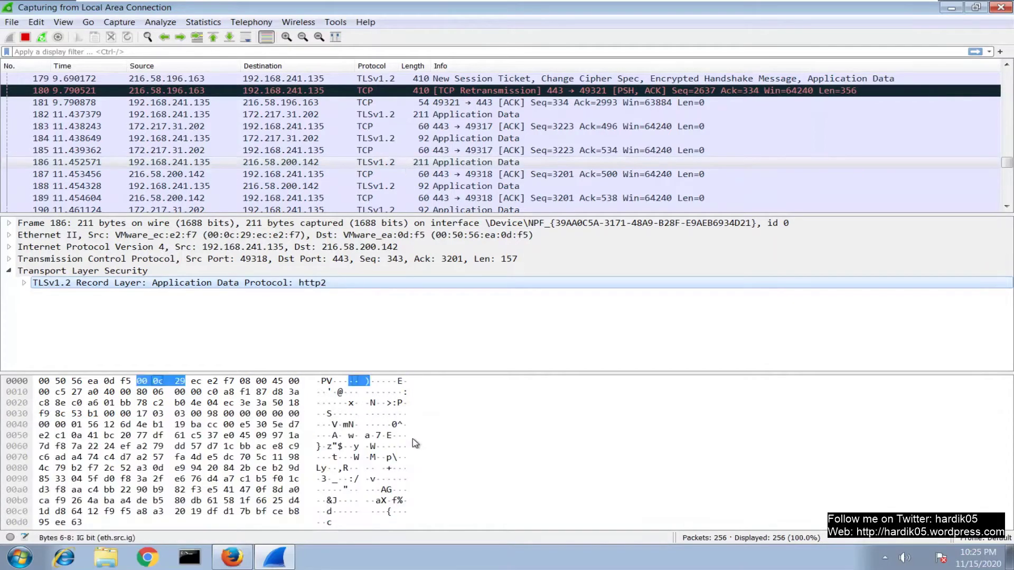
pyautogui.scroll(-4, 493, 177)
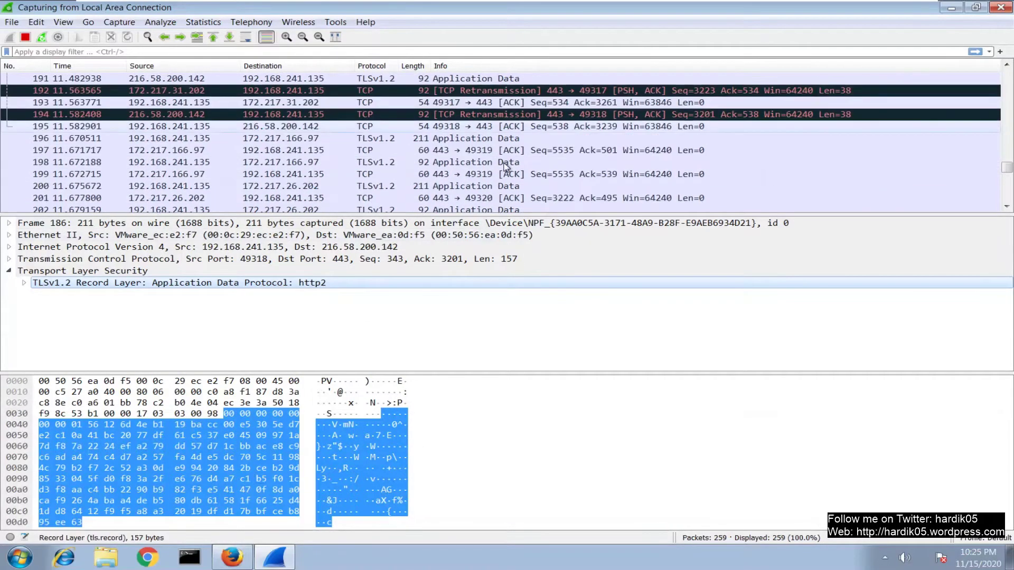
pyautogui.scroll(-1, 507, 138)
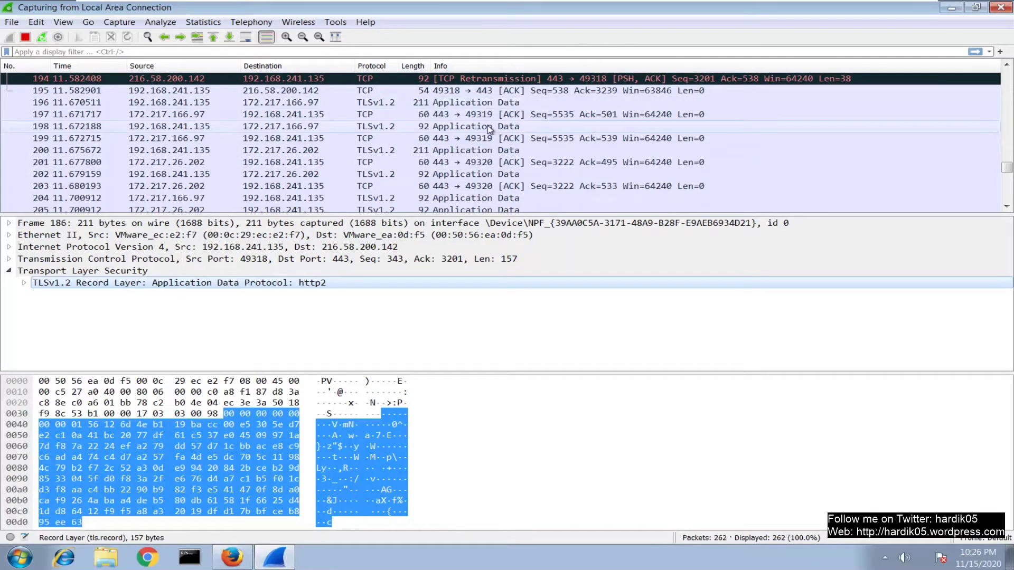
# Stop the capture and quit Wireshark without saving the packets, and close Firefox
pyautogui.click(1002, 7)
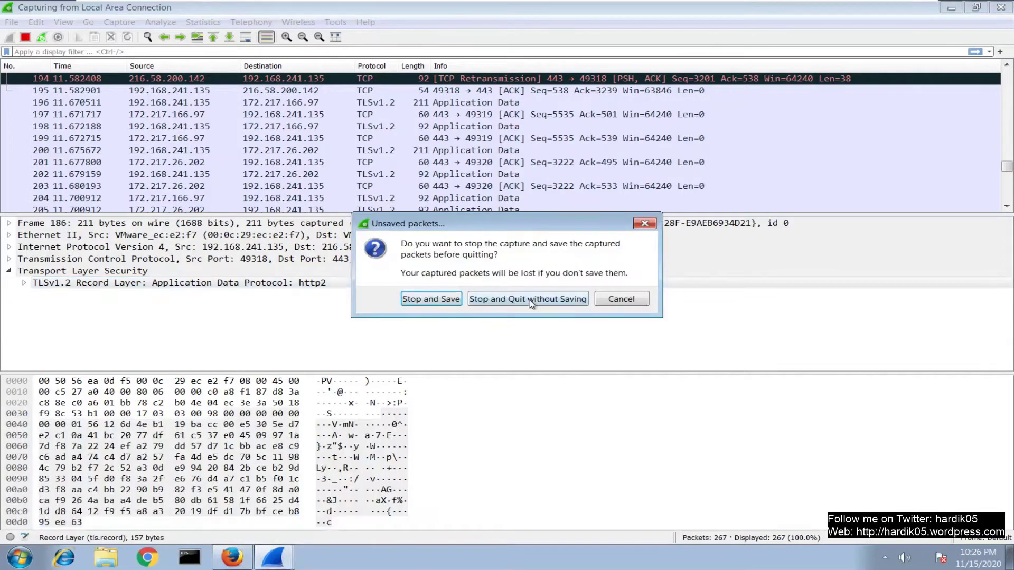
pyautogui.click(528, 299)
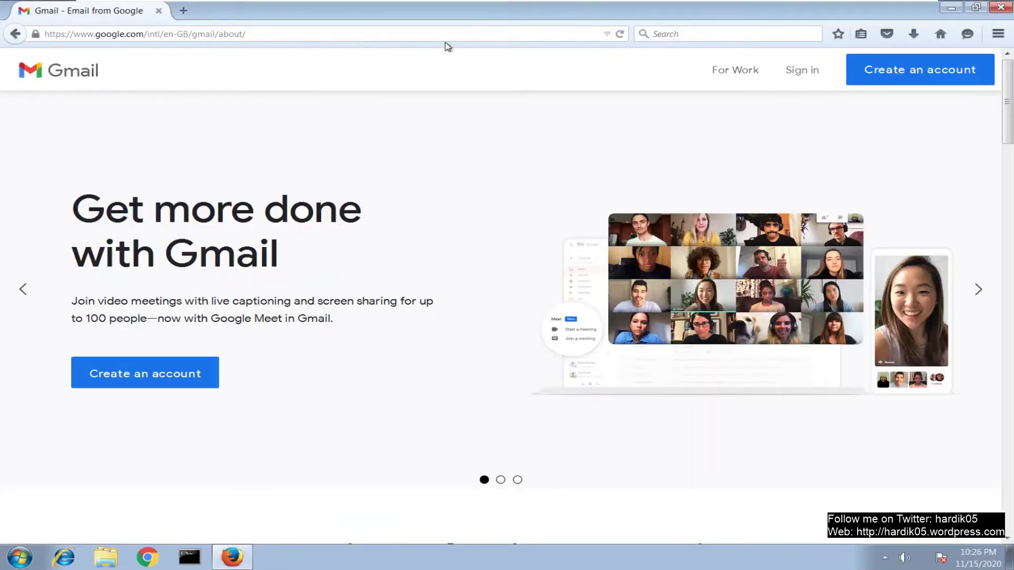
pyautogui.click(993, 9)
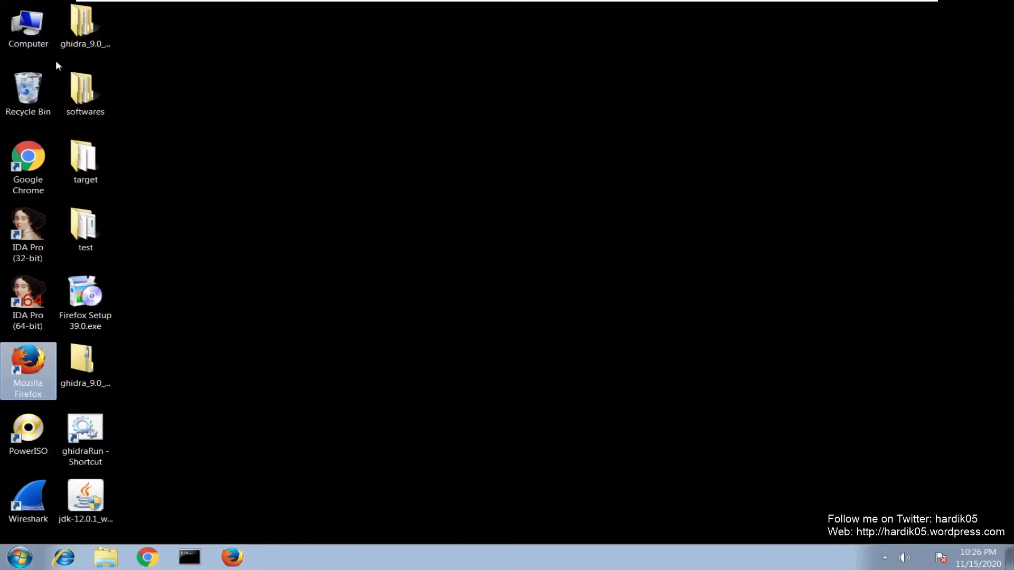
# Open the Environment Variables dialog from the computer's advanced system settings
pyautogui.rightClick(35, 39)
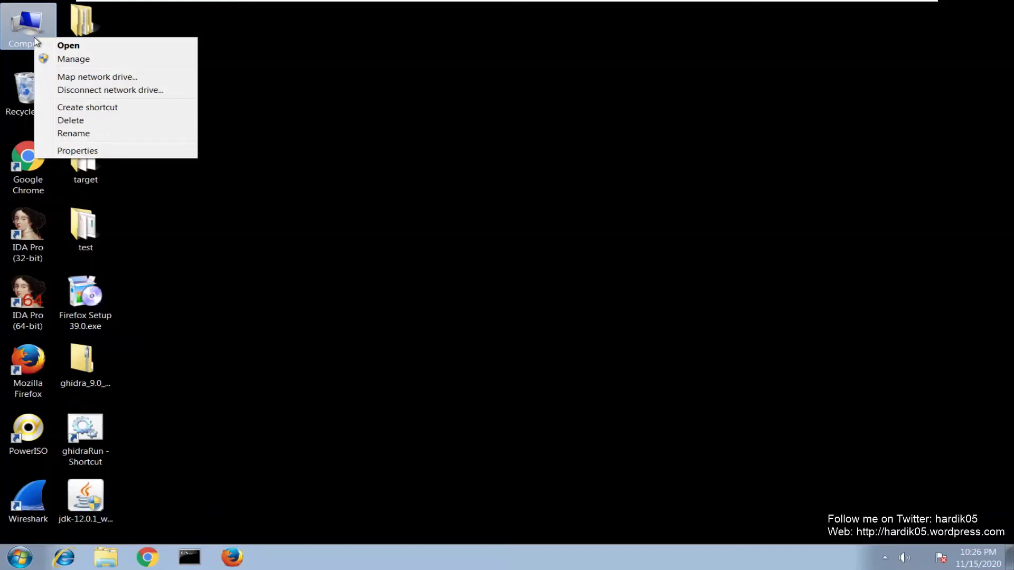
pyautogui.click(341, 97)
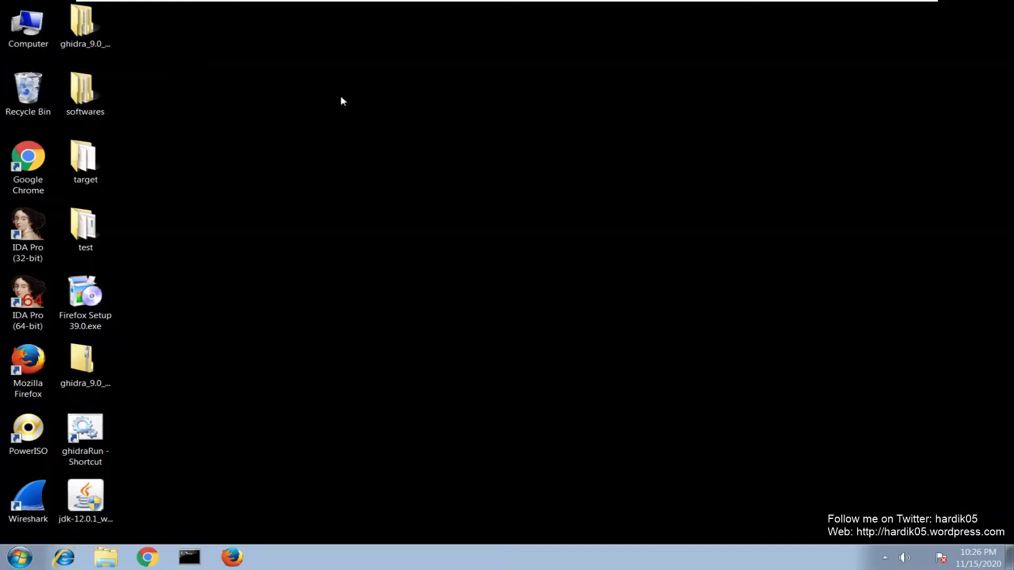
pyautogui.rightClick(28, 35)
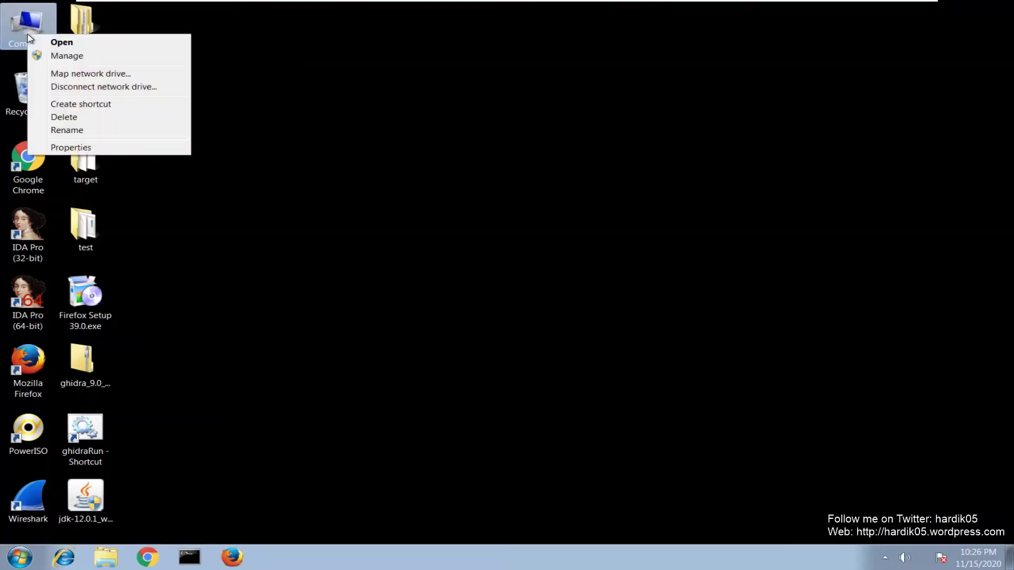
pyautogui.click(67, 148)
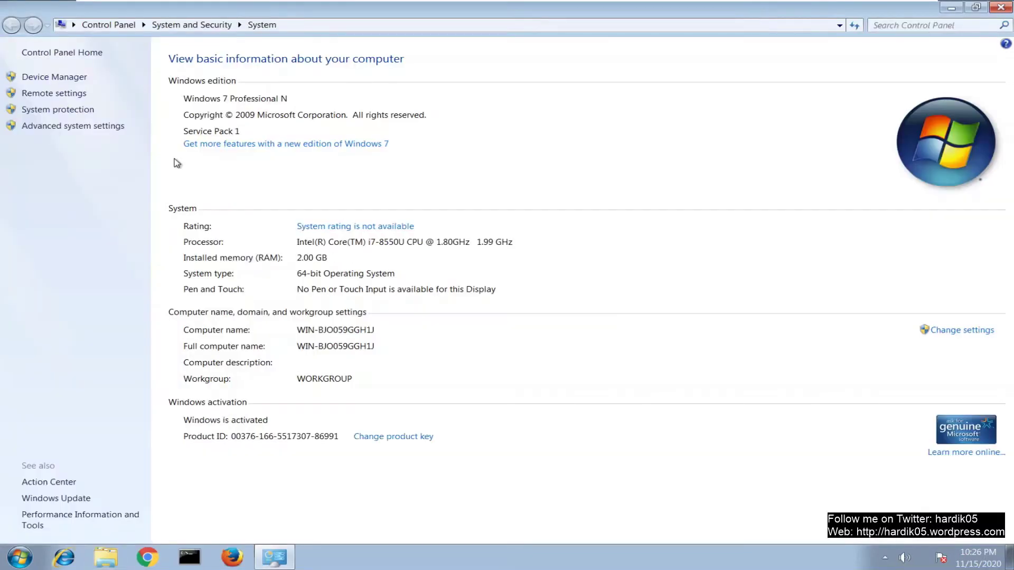
pyautogui.click(90, 131)
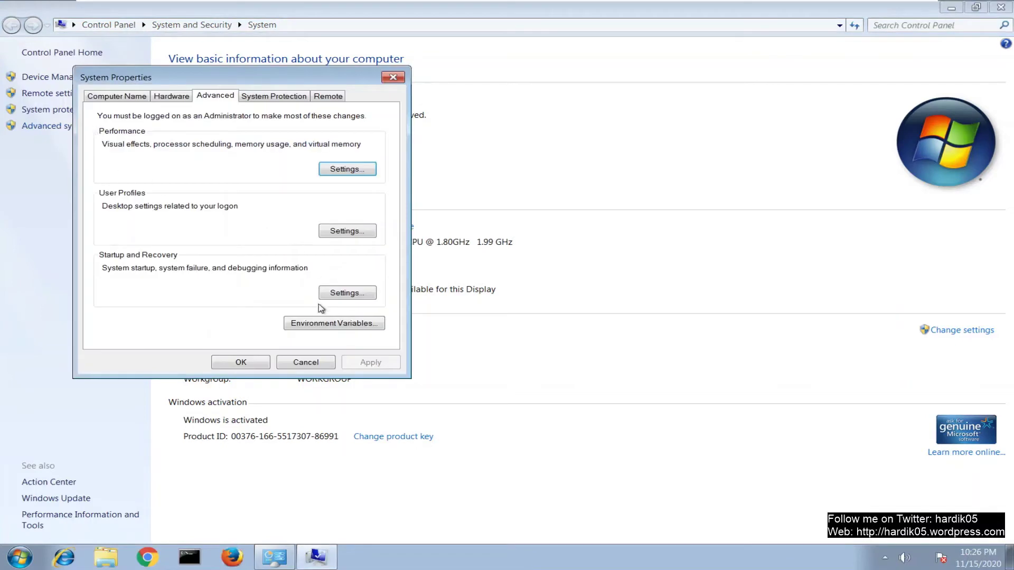
pyautogui.click(345, 326)
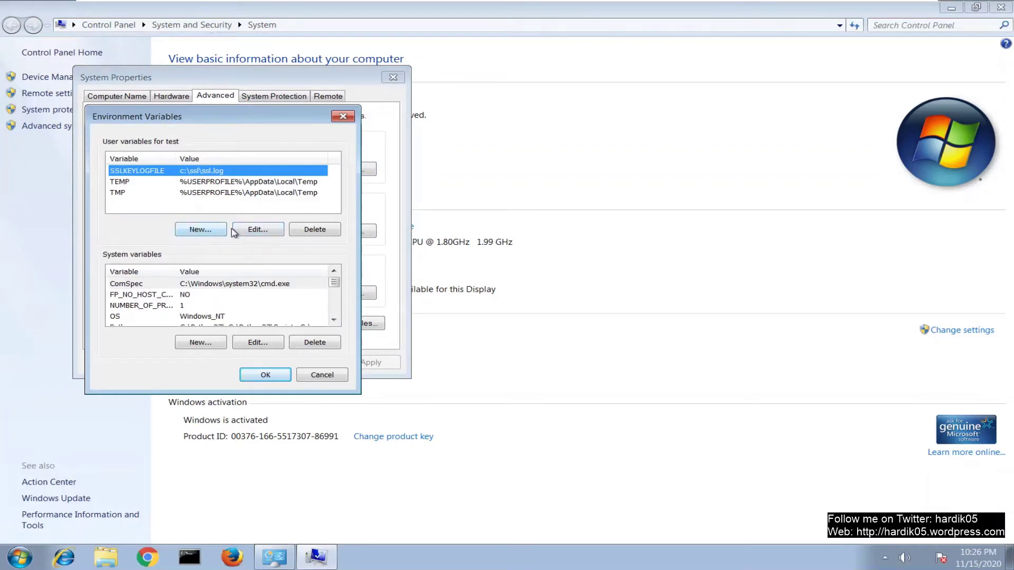
# Open the SSLKEYLOGFILE user variable for editing, review its name and log file path, and accept the entry
pyautogui.click(255, 232)
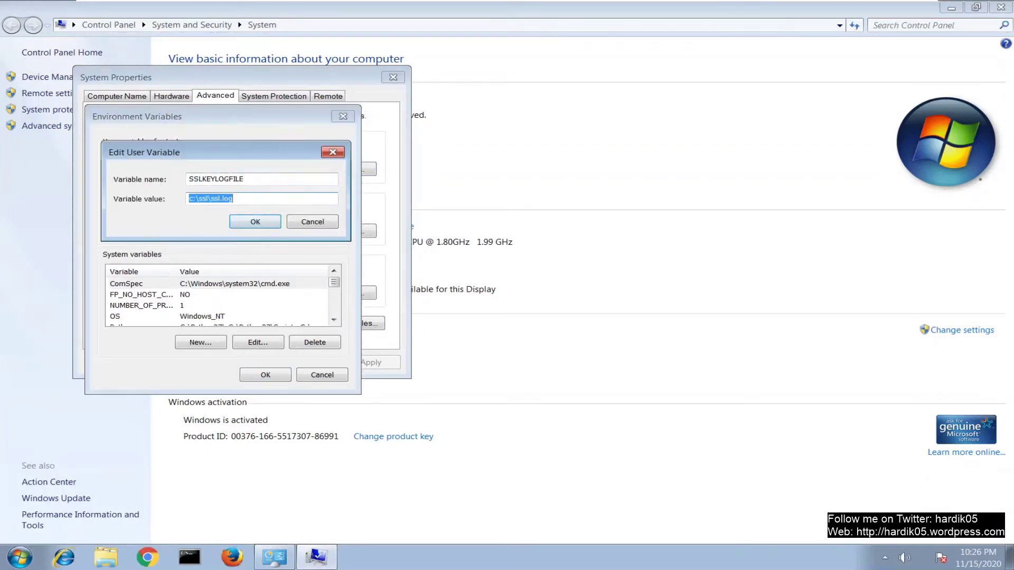
pyautogui.moveTo(189, 179); pyautogui.dragTo(244, 179)
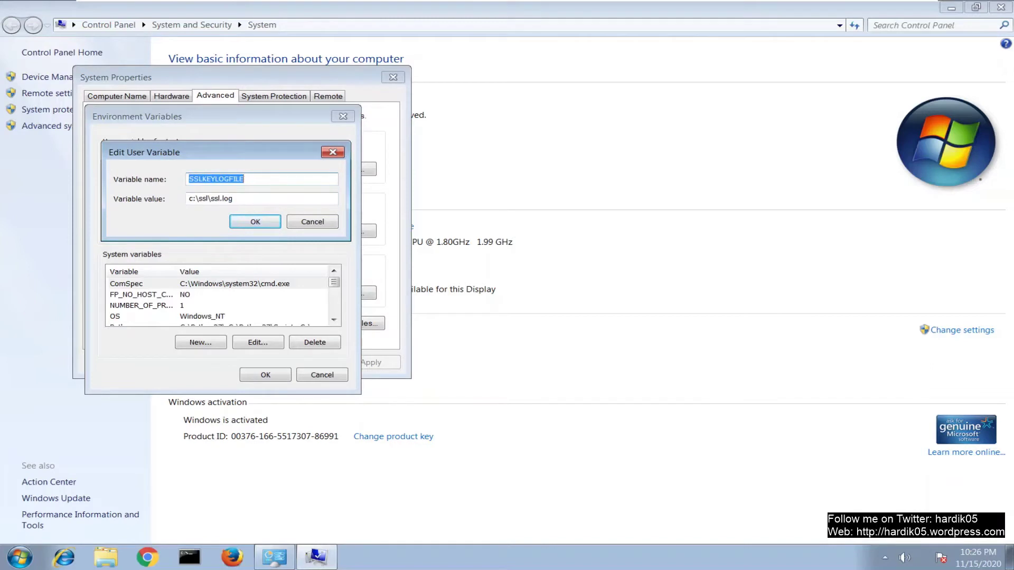
pyautogui.click(244, 179)
pyautogui.doubleClick(244, 179)
pyautogui.moveTo(236, 198); pyautogui.dragTo(189, 198)
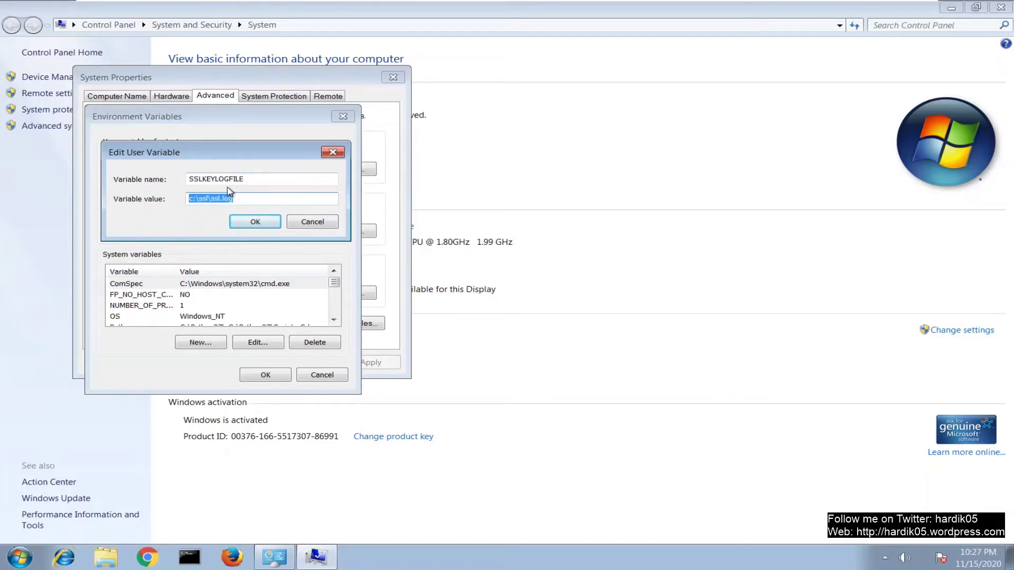
pyautogui.moveTo(227, 158); pyautogui.dragTo(544, 149)
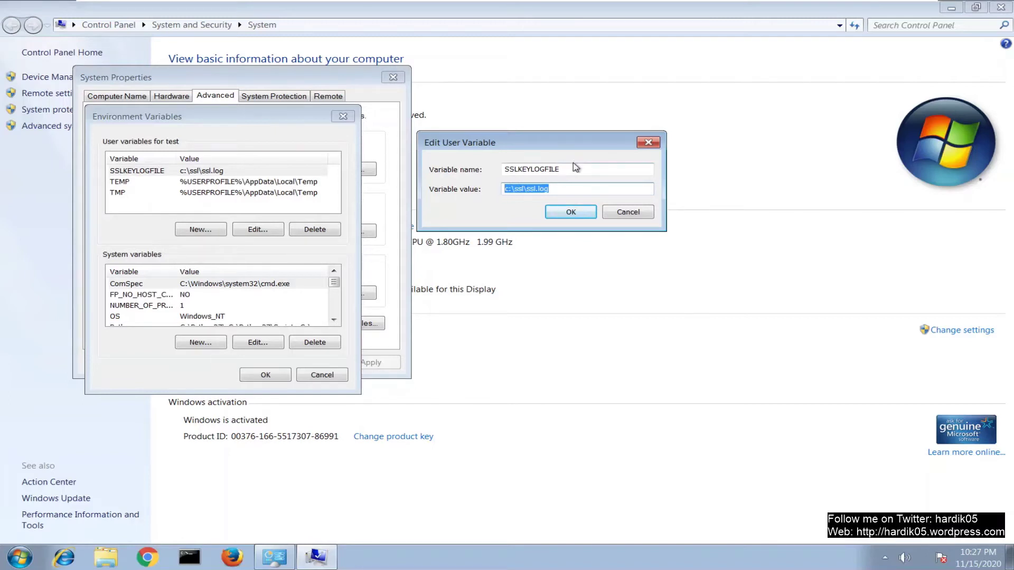
pyautogui.moveTo(561, 169); pyautogui.dragTo(490, 167)
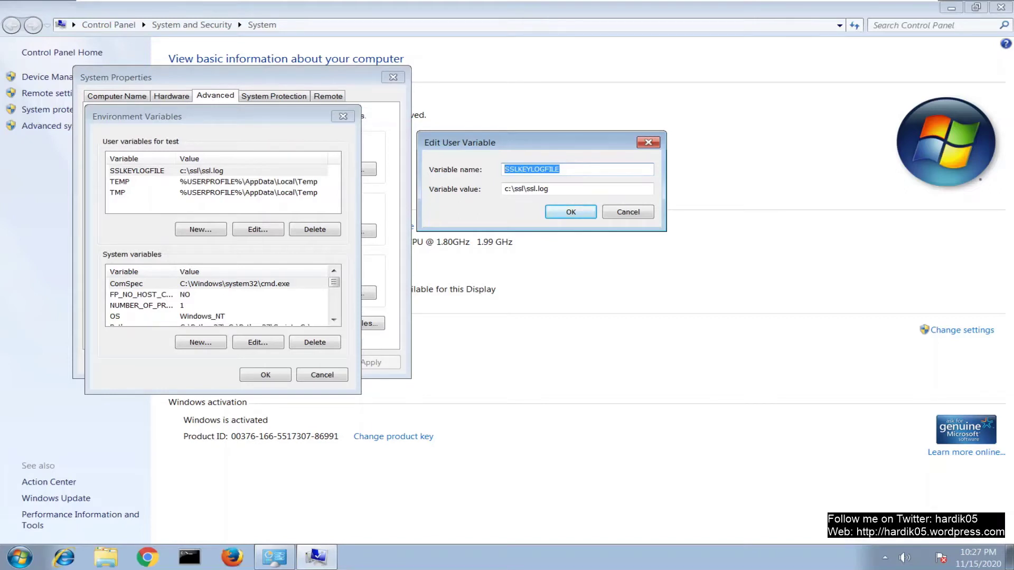
pyautogui.click(575, 212)
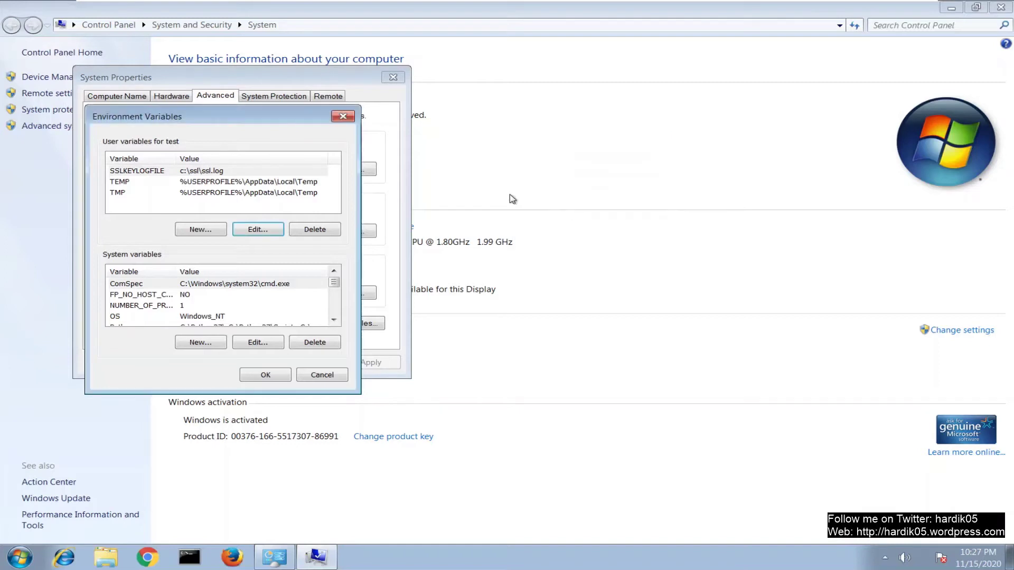
# Accept the Environment Variables and System Properties dialogs and close the System window
pyautogui.click(266, 375)
pyautogui.click(234, 364)
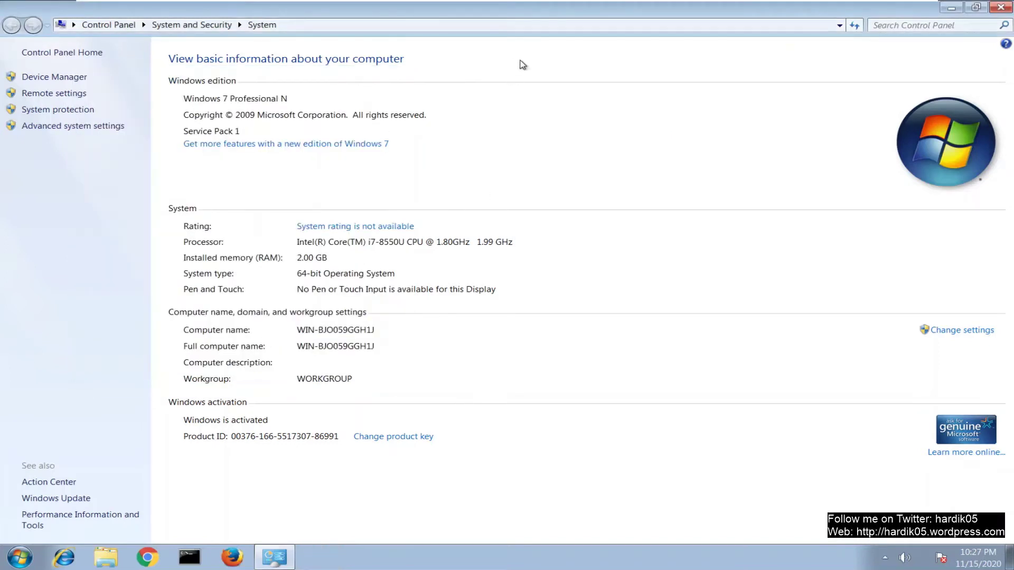
pyautogui.click(1003, 8)
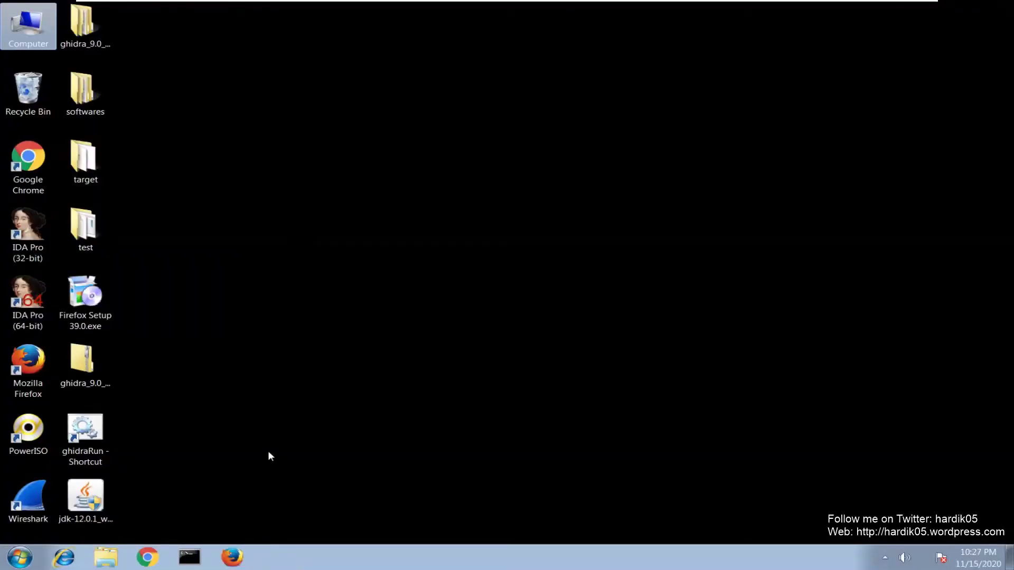
# Launch Firefox and enter gmail.com as the address without loading the page
pyautogui.click(232, 558)
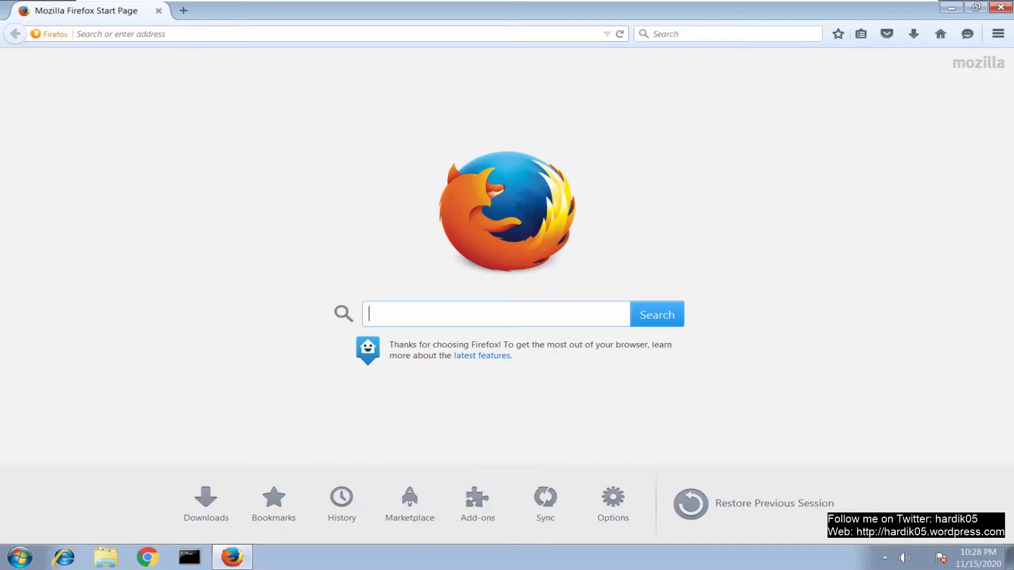
pyautogui.click(77, 34)
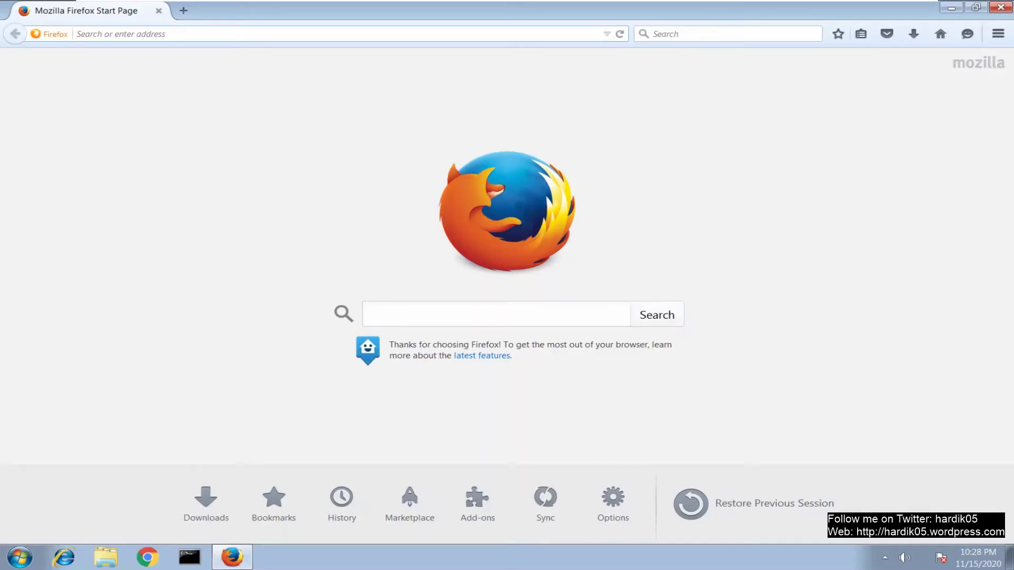
pyautogui.write('gmail.com/')
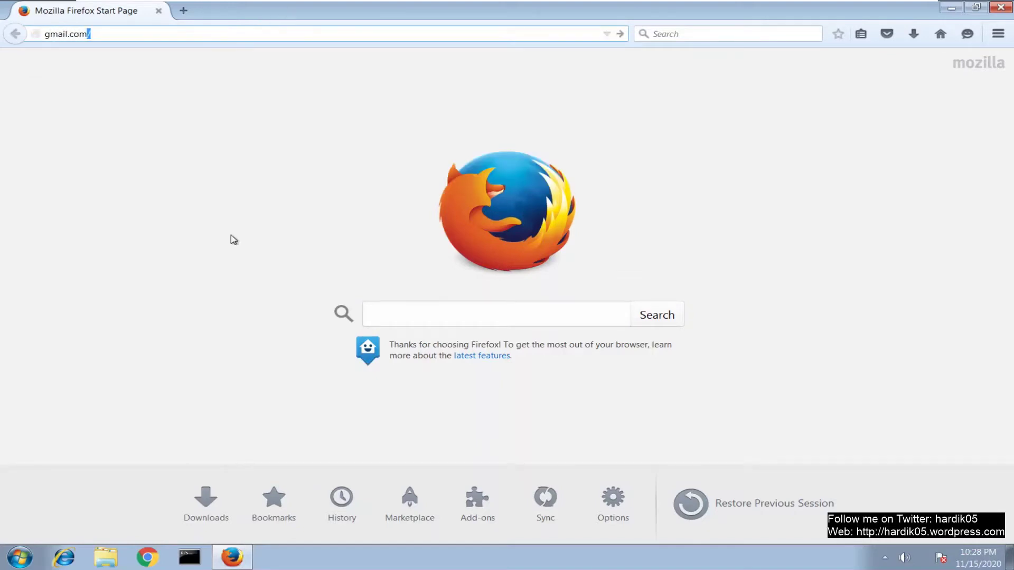
# Launch Wireshark and open the TLS protocol settings in its preferences
pyautogui.click(20, 559)
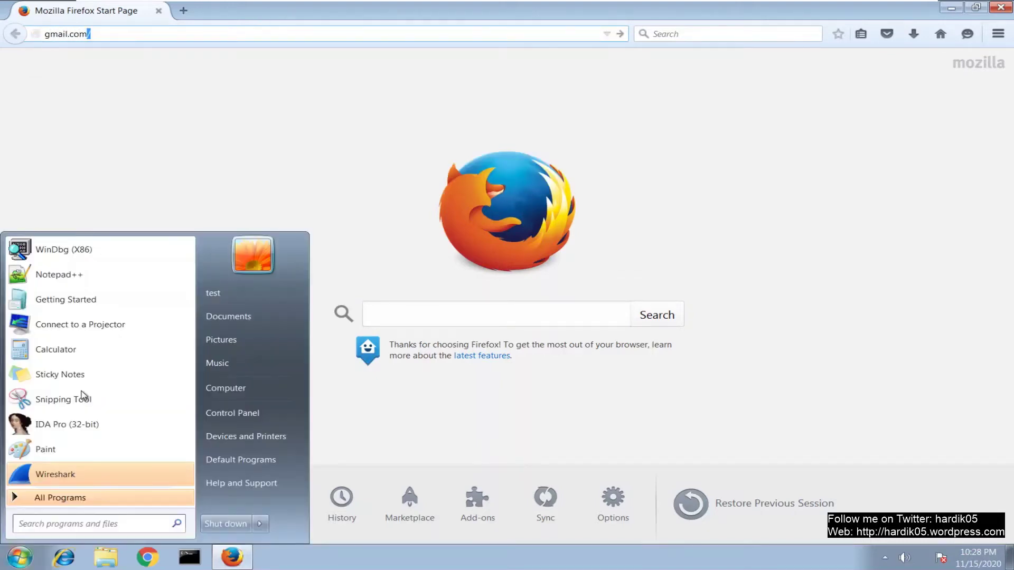
pyautogui.click(55, 474)
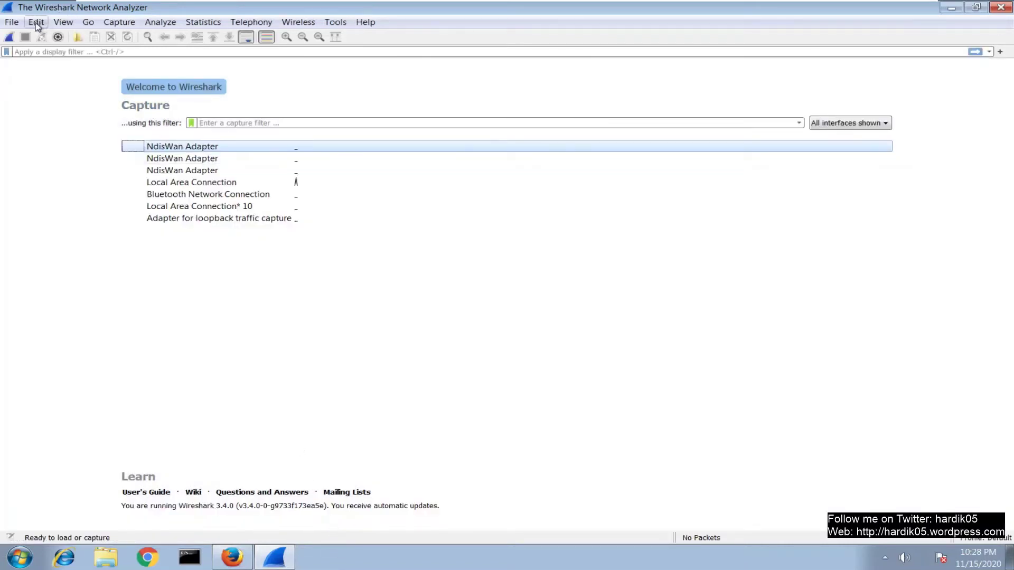
pyautogui.click(36, 22)
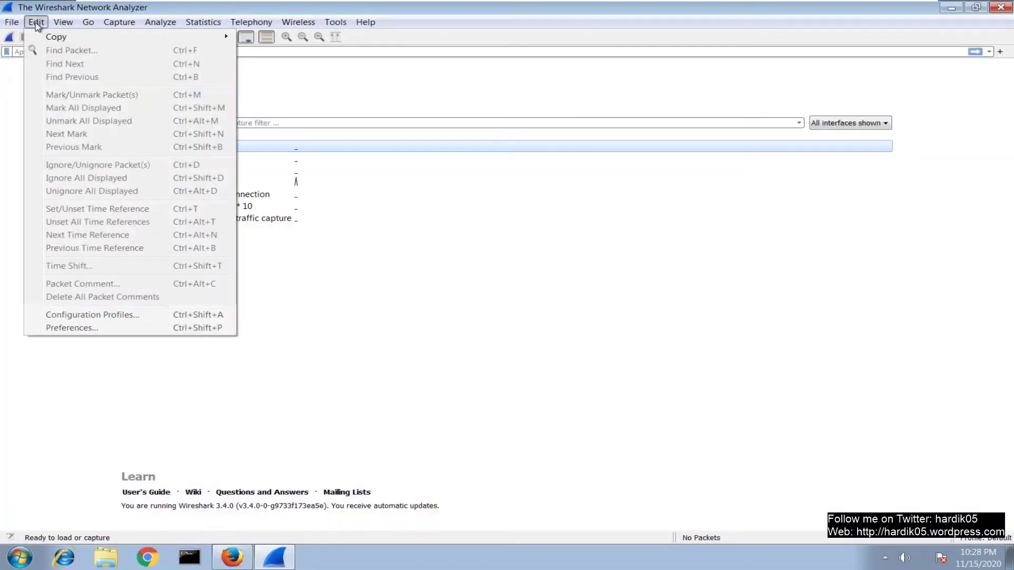
pyautogui.click(86, 327)
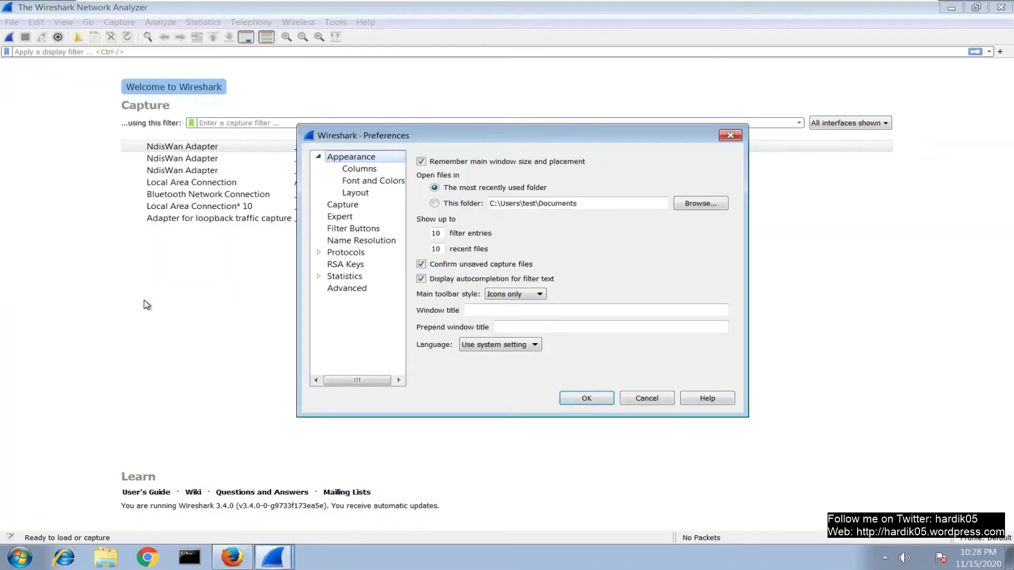
pyautogui.click(321, 254)
pyautogui.click(319, 253)
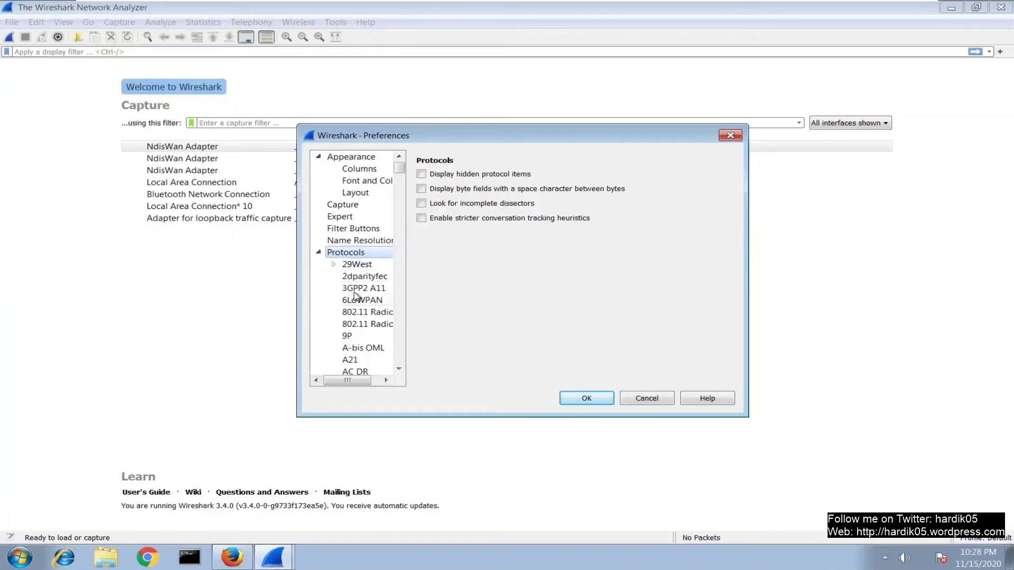
pyautogui.click(356, 291)
pyautogui.write('tls')
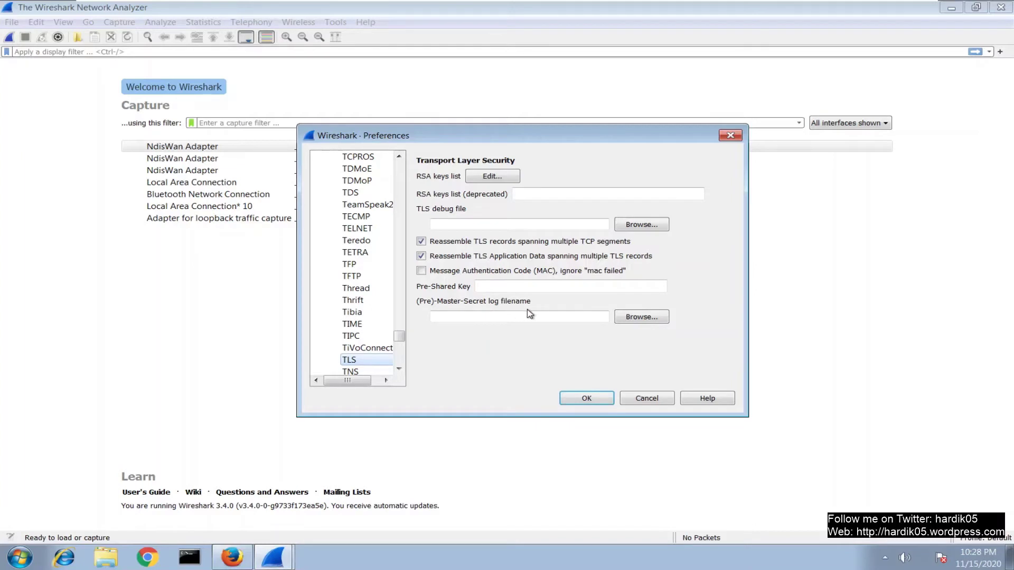
# Set the (Pre)-Master-Secret log filename to C:\ssl\ssl.log and accept the preferences
pyautogui.click(644, 319)
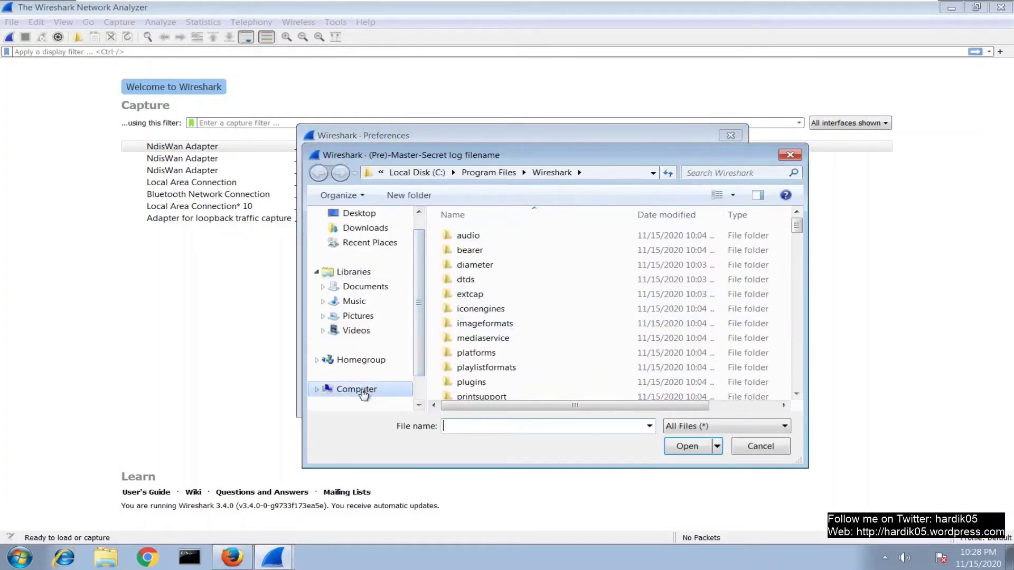
pyautogui.click(351, 389)
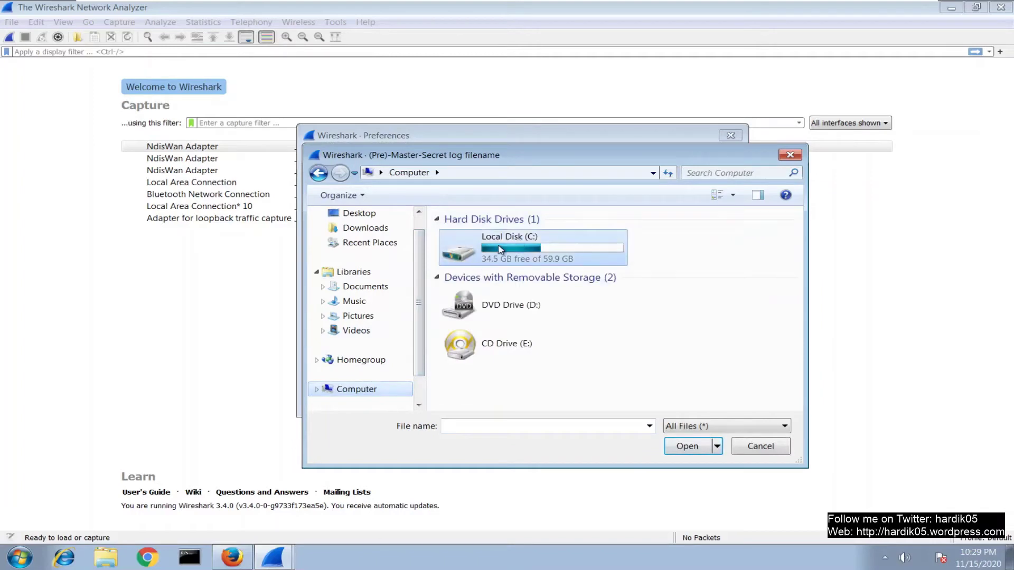
pyautogui.doubleClick(500, 249)
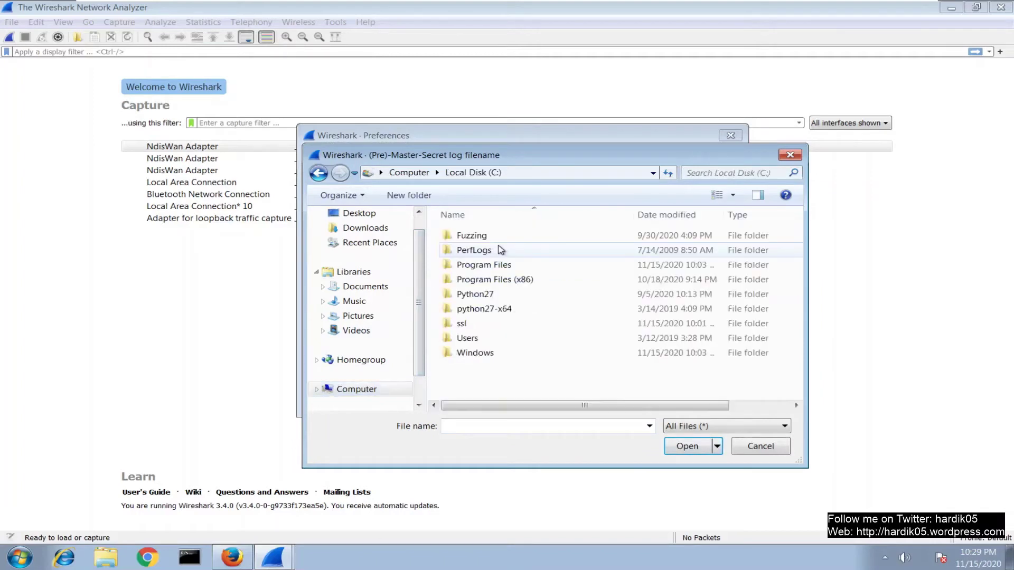
pyautogui.click(472, 328)
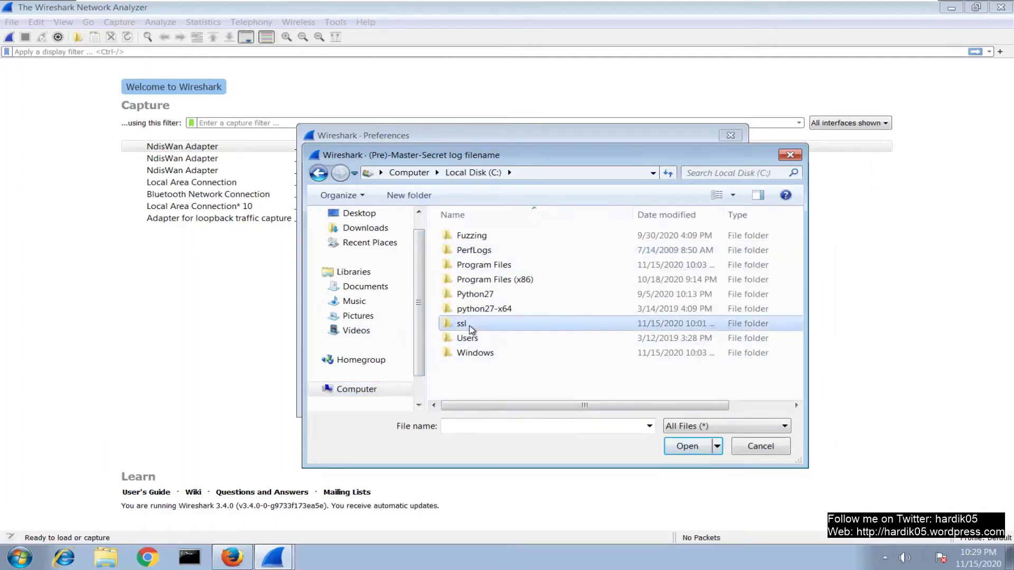
pyautogui.doubleClick(472, 329)
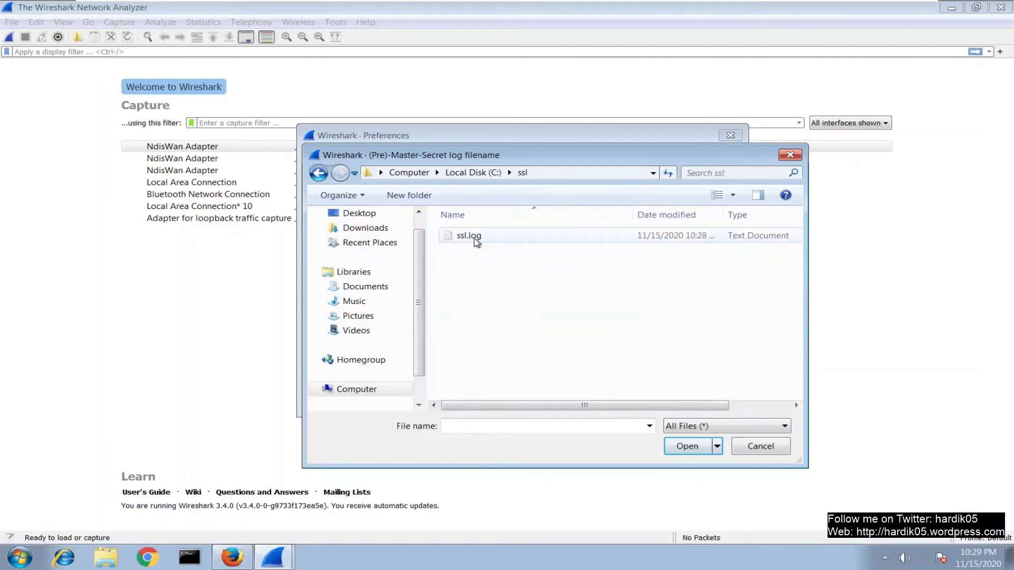
pyautogui.doubleClick(469, 236)
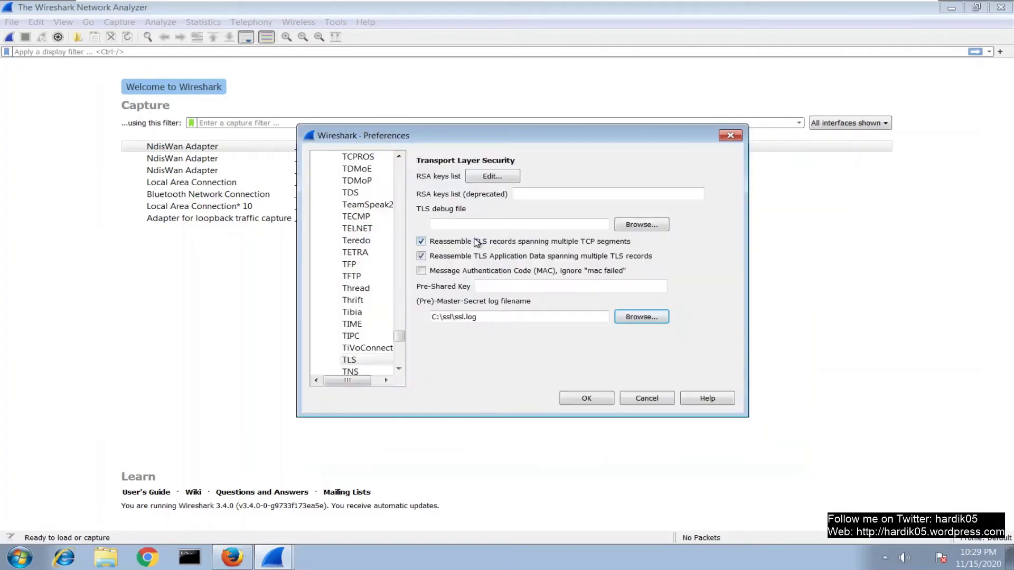
pyautogui.click(585, 402)
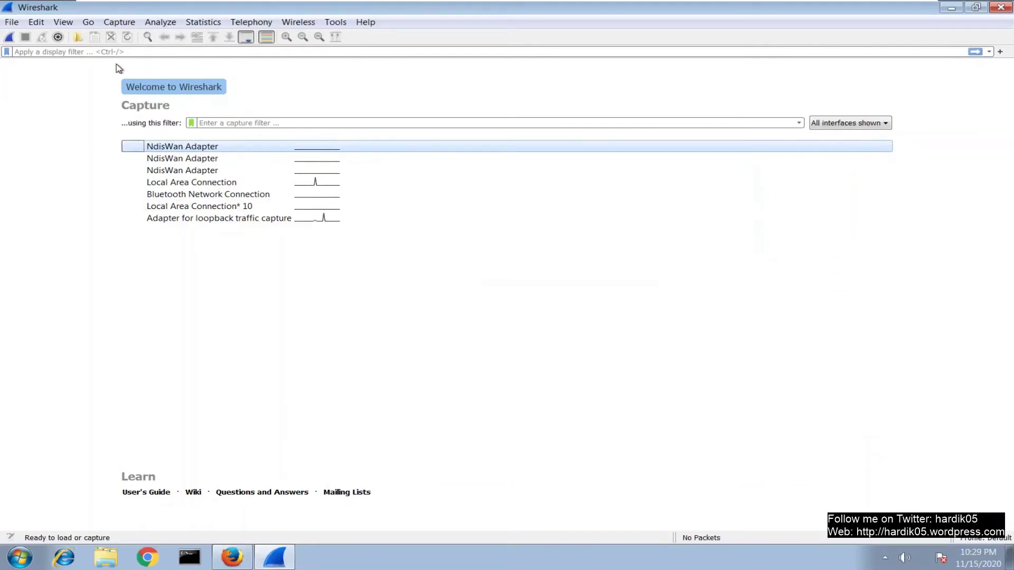
# Start a live packet capture on the Local Area Connection interface
pyautogui.moveTo(315, 172)
pyautogui.click(58, 36)
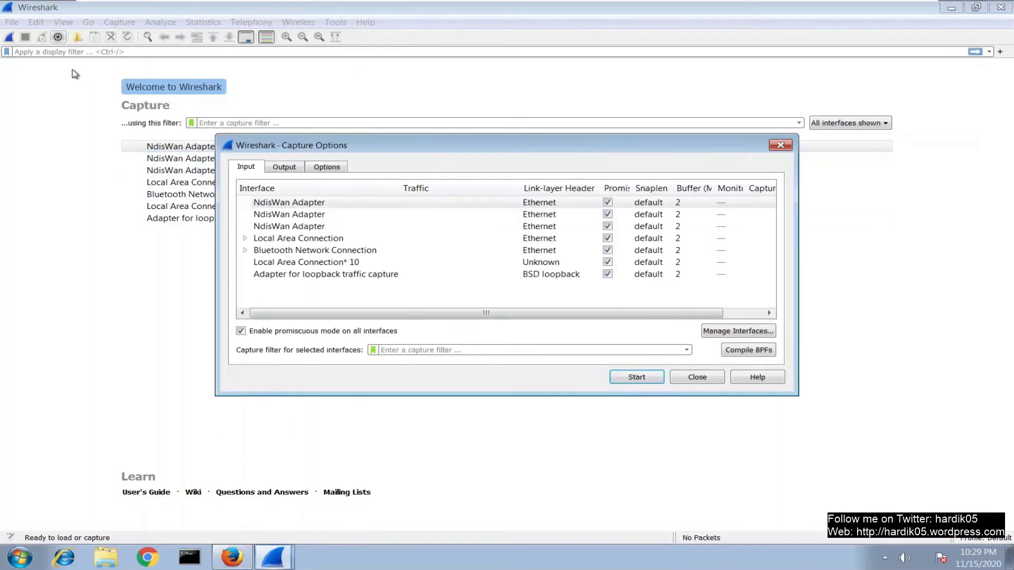
pyautogui.click(277, 242)
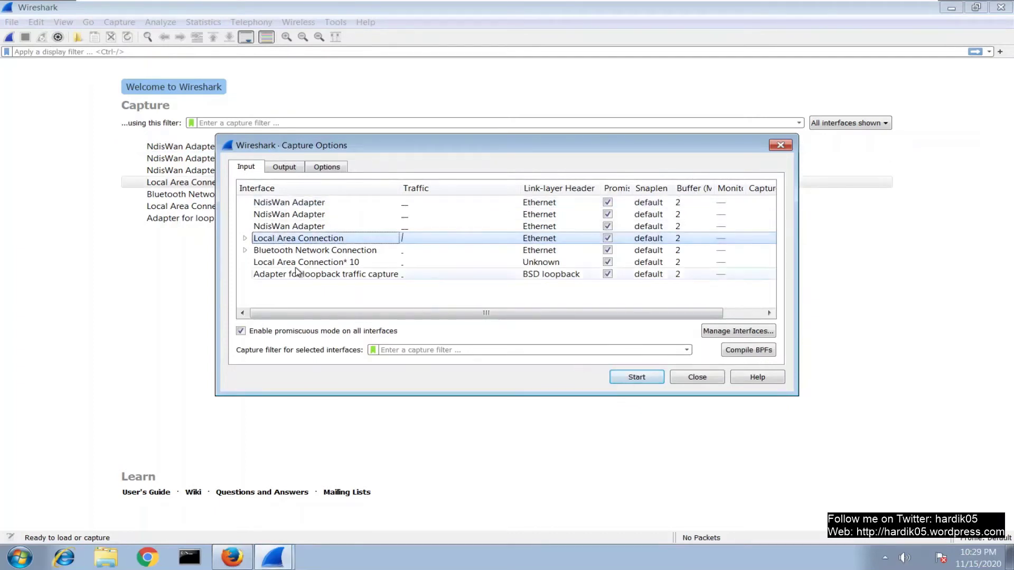
pyautogui.click(636, 377)
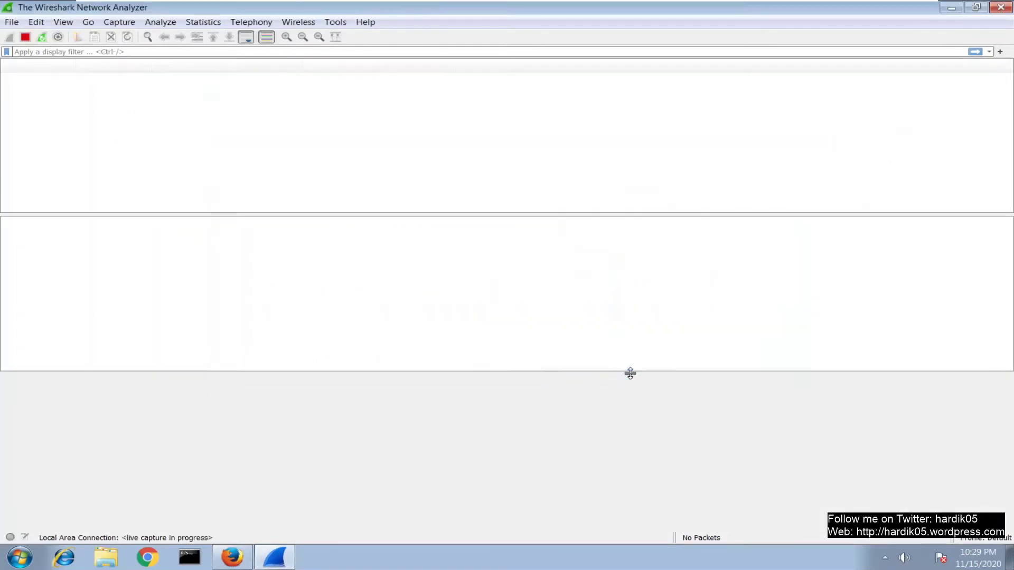
# Switch to Firefox, clear the last hour of browsing history, and load gmail.com
pyautogui.click(232, 556)
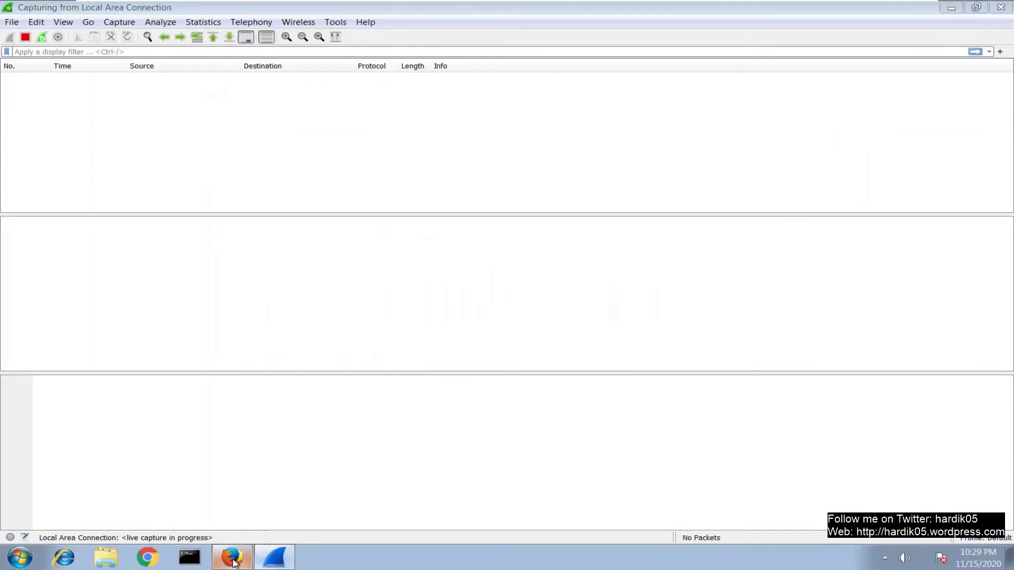
pyautogui.click(91, 33)
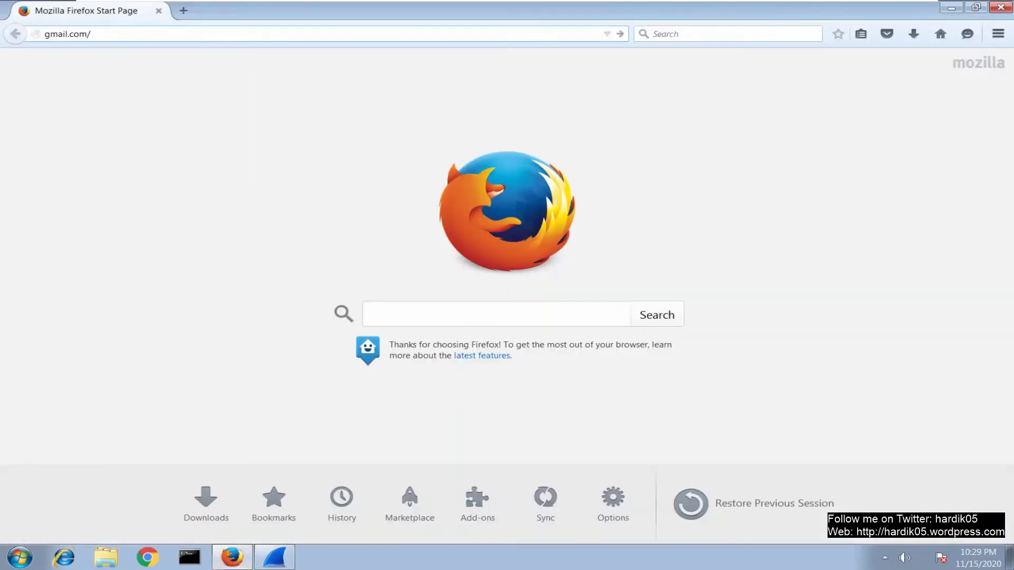
pyautogui.hotkey('ctrl', 'shift', 'Delete')
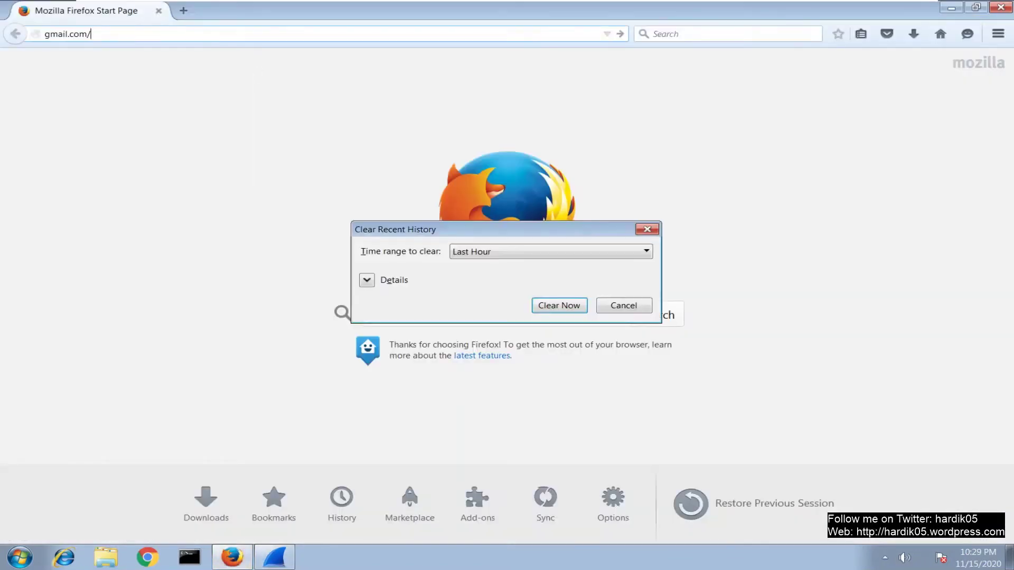
pyautogui.click(560, 307)
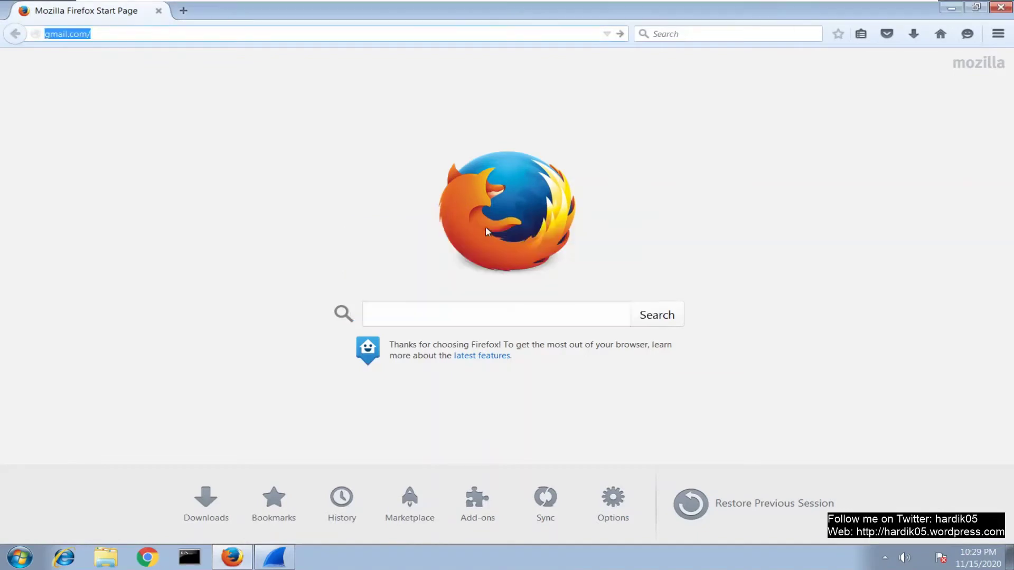
pyautogui.click(90, 33)
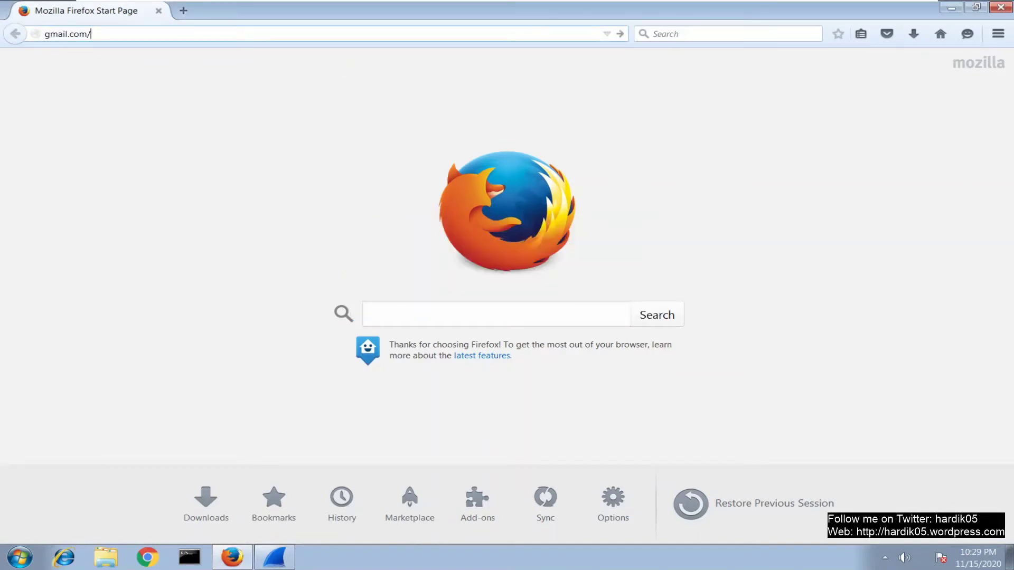
pyautogui.press('Return')
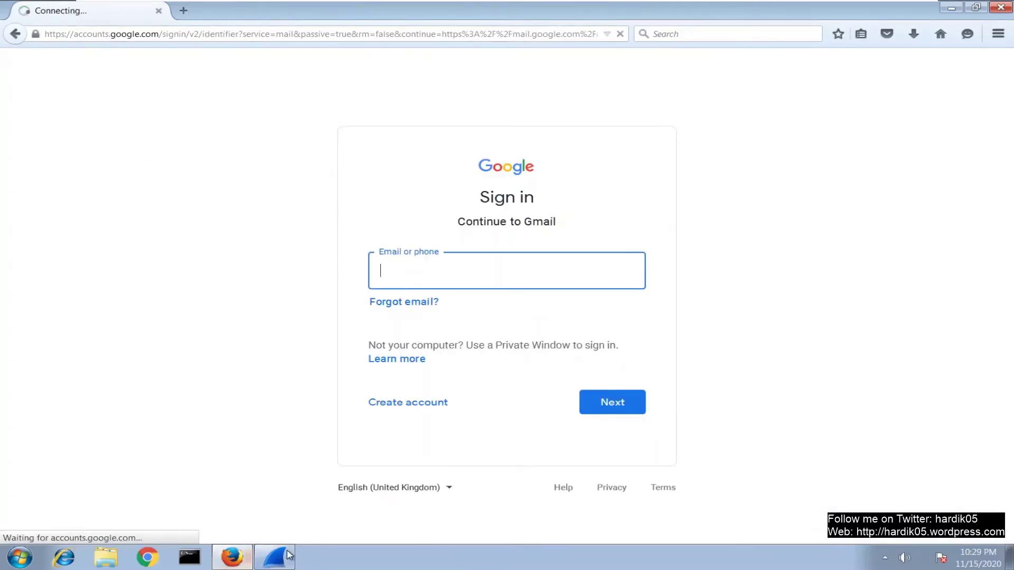
# Switch to Wireshark, locate the DATA[13] packet number 787 in the capture, and view its reassembled body bytes
pyautogui.click(289, 554)
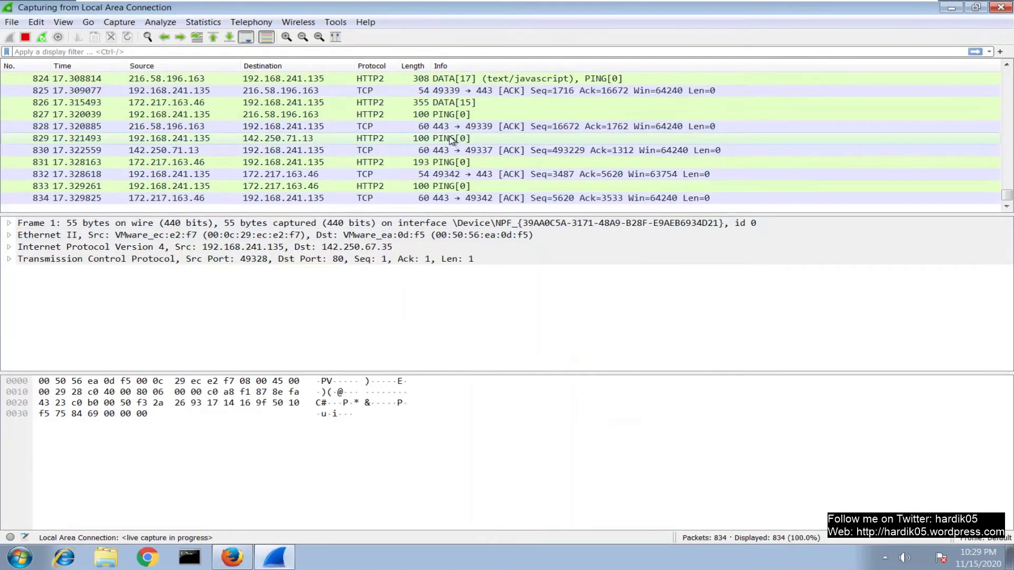
pyautogui.scroll(8, 475, 142)
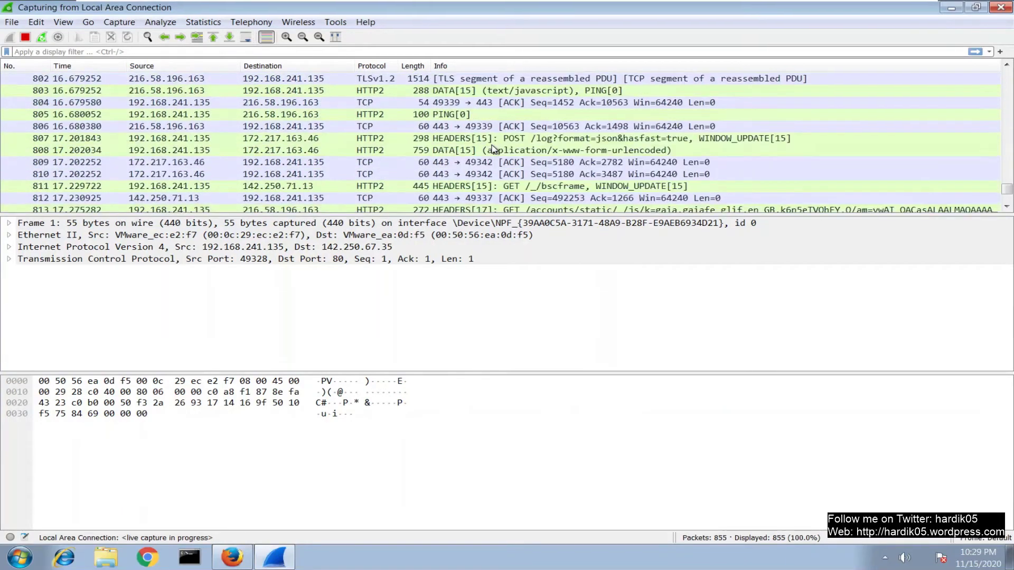
pyautogui.scroll(10, 480, 137)
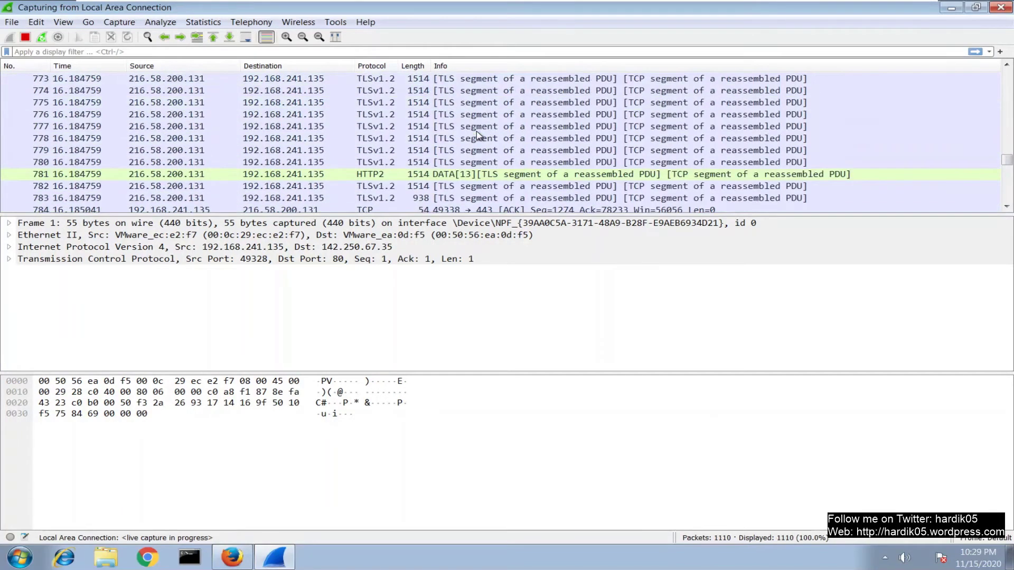
pyautogui.scroll(8, 477, 136)
pyautogui.scroll(-8, 475, 135)
pyautogui.scroll(-2, 474, 132)
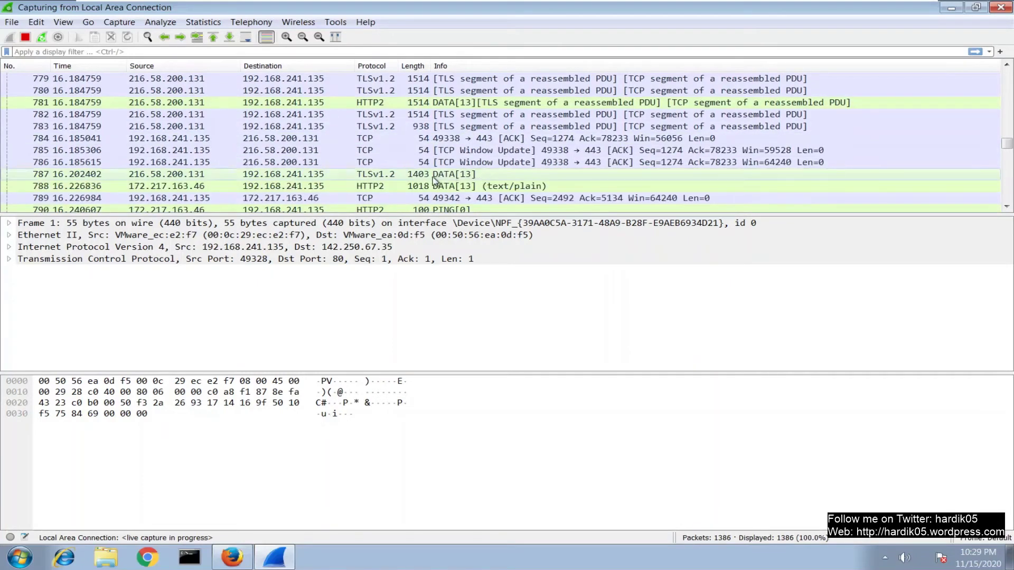
pyautogui.click(437, 176)
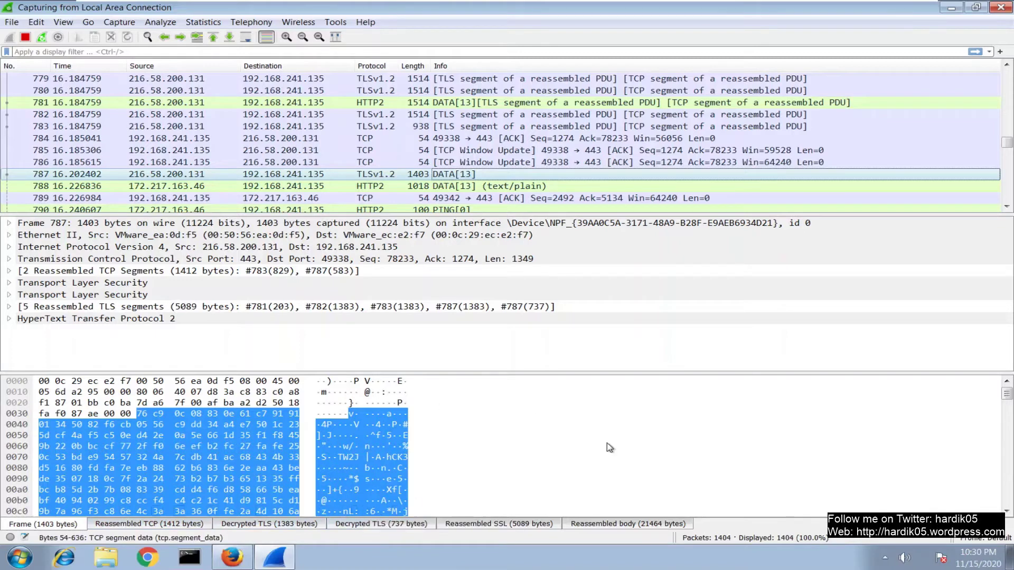
pyautogui.click(624, 525)
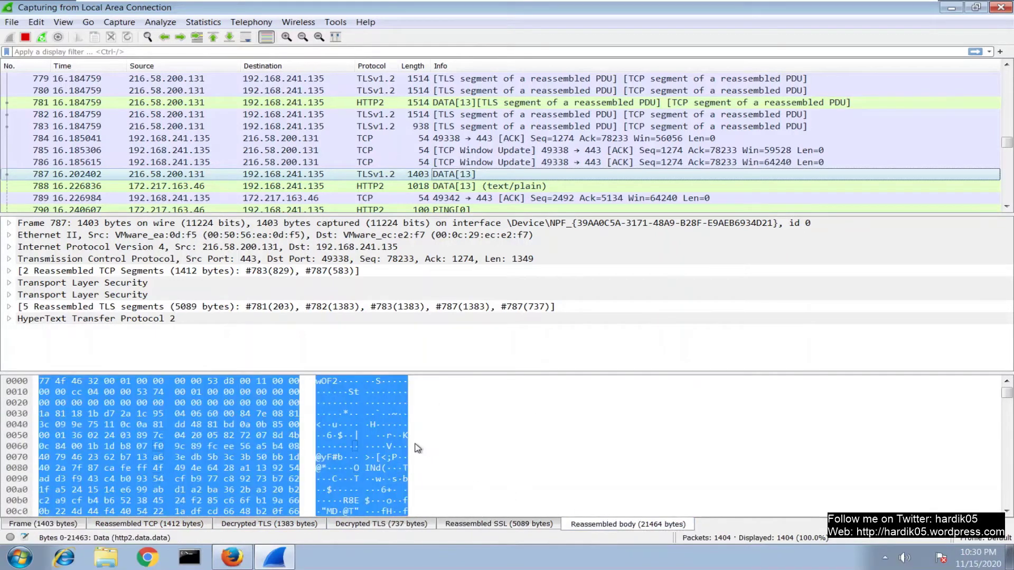
pyautogui.scroll(-3, 417, 448)
# Expand the packet's HyperText Transfer Protocol 2 layer and its DATA stream, and examine the stream's length and remaining fields
pyautogui.click(45, 319)
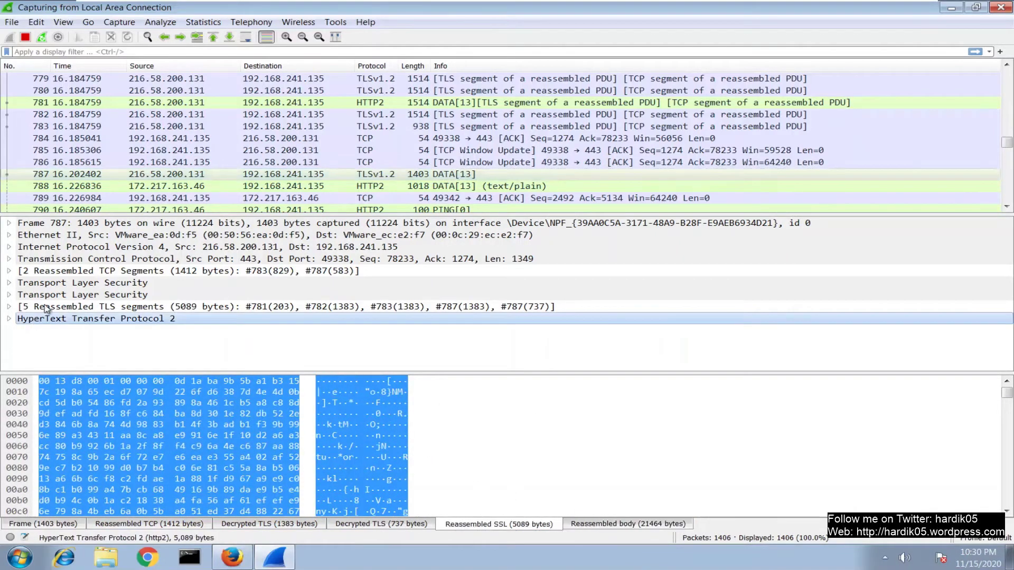
pyautogui.click(8, 318)
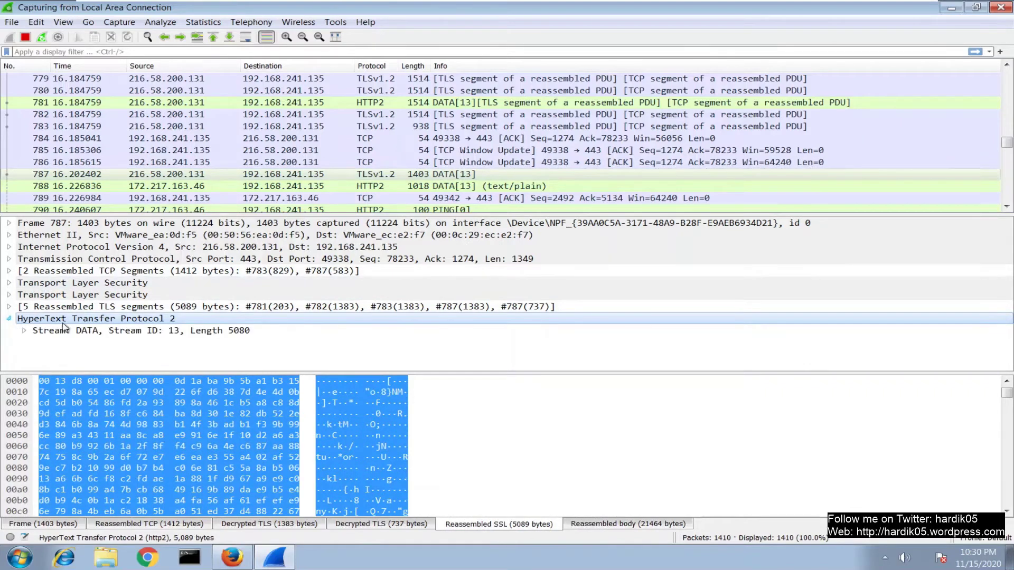
pyautogui.click(23, 331)
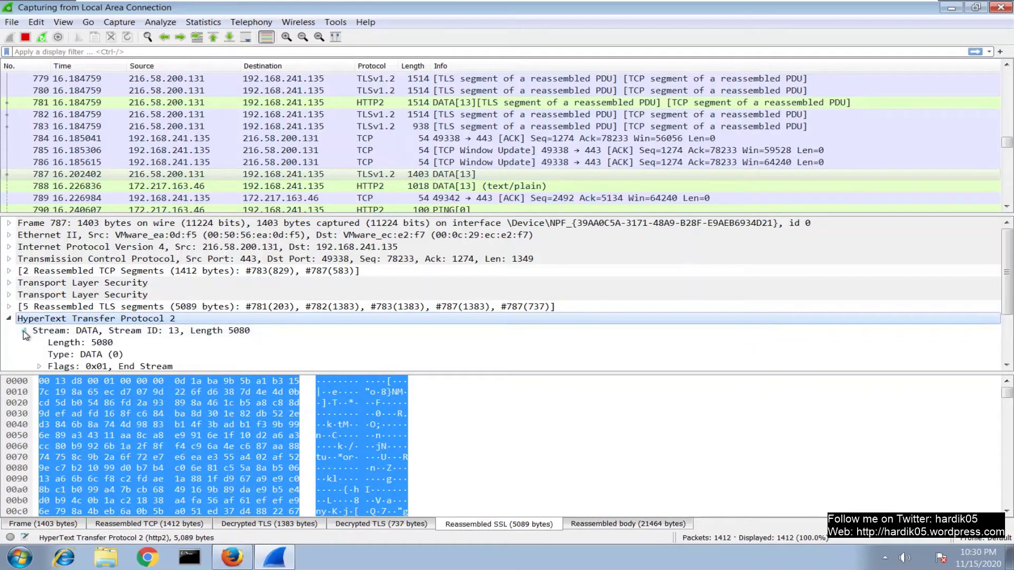
pyautogui.click(81, 343)
pyautogui.scroll(-2, 126, 342)
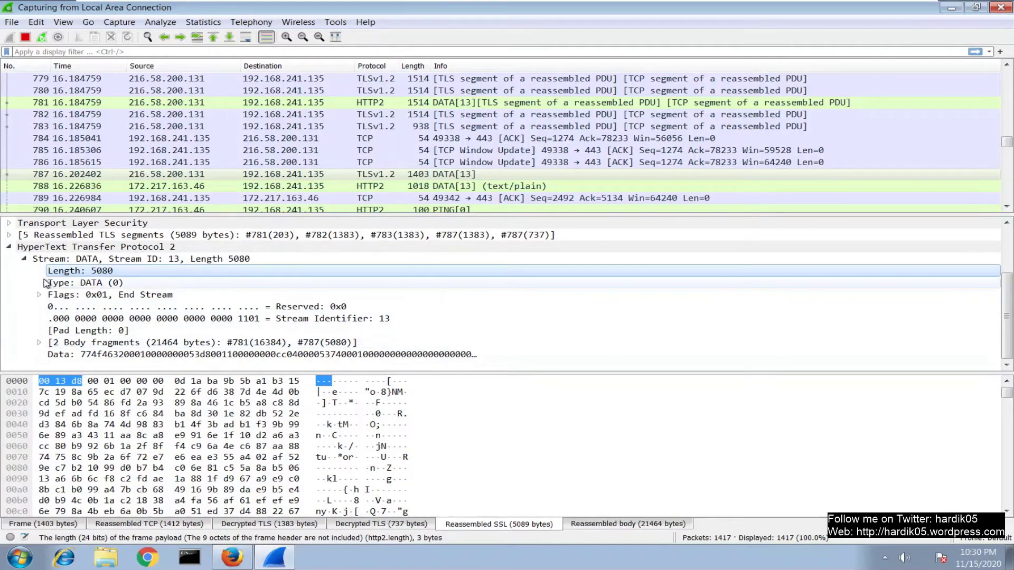
# Examine the DATA stream's type field in packet 787, expand its body fragments, and view the bytes of its Data field
pyautogui.click(77, 285)
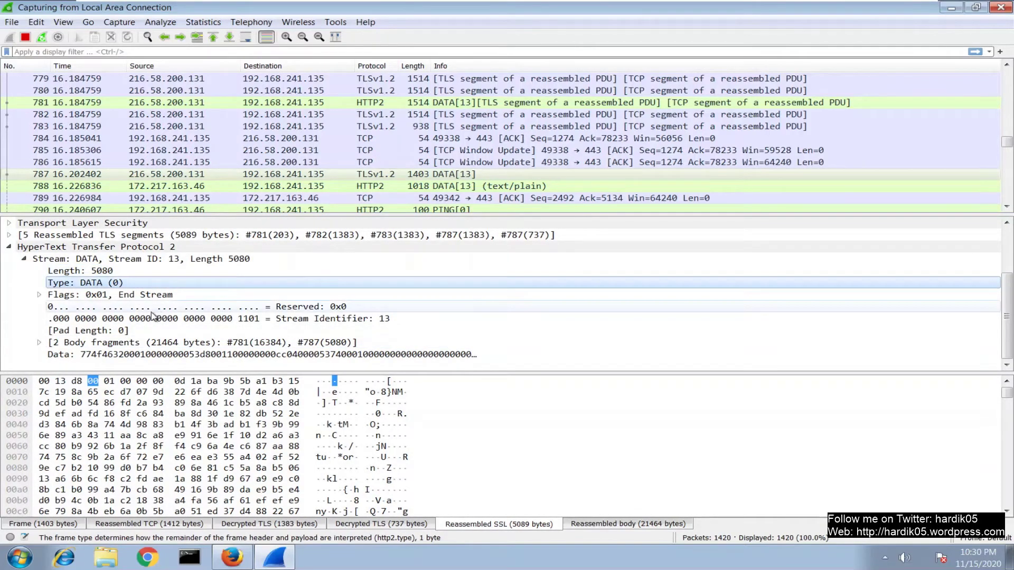
pyautogui.click(38, 342)
pyautogui.scroll(-2, 156, 351)
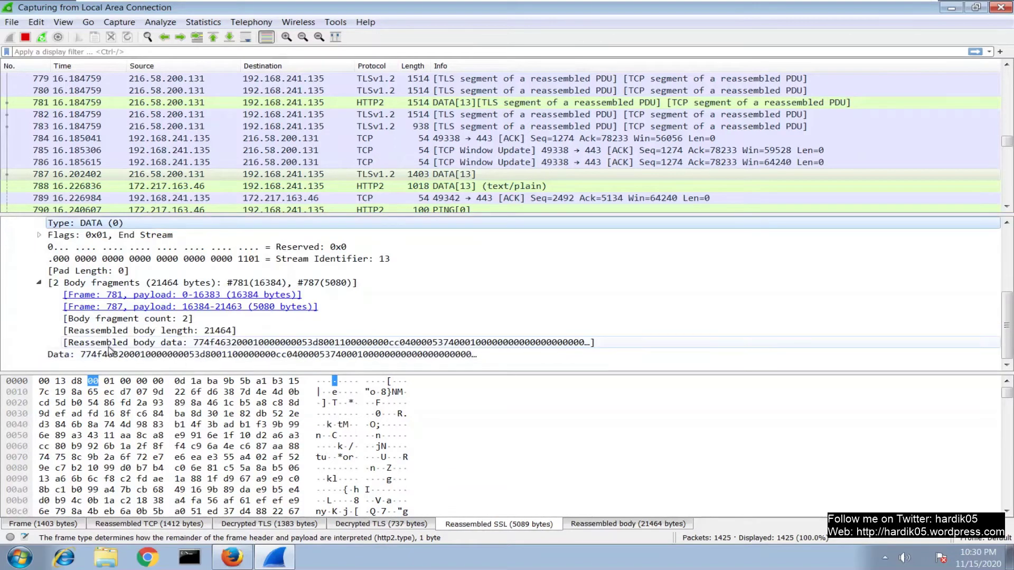
pyautogui.click(87, 355)
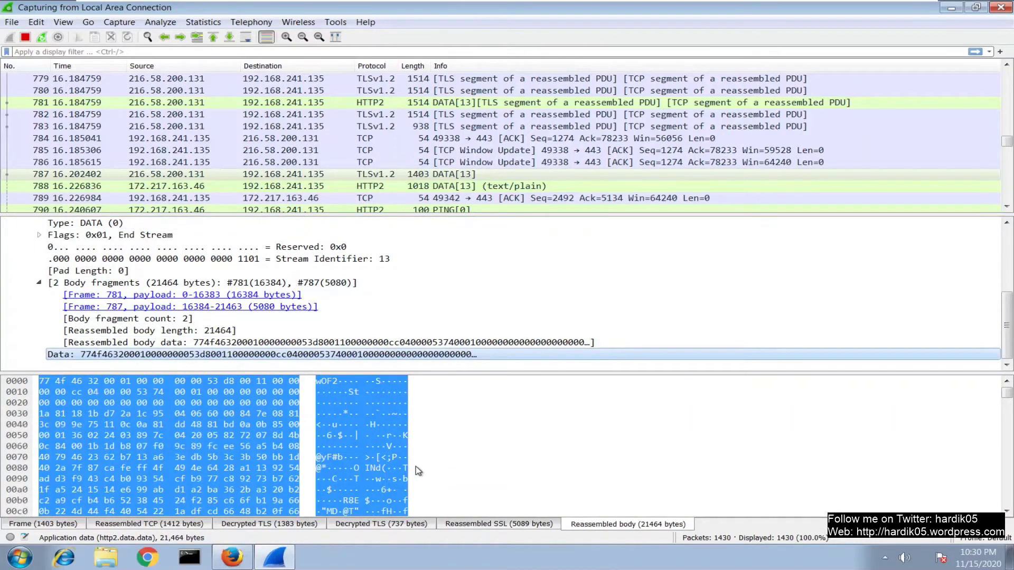
# Select HTTP2 packet 788 and examine its response headers and the type and padding of its first DATA stream
pyautogui.click(494, 188)
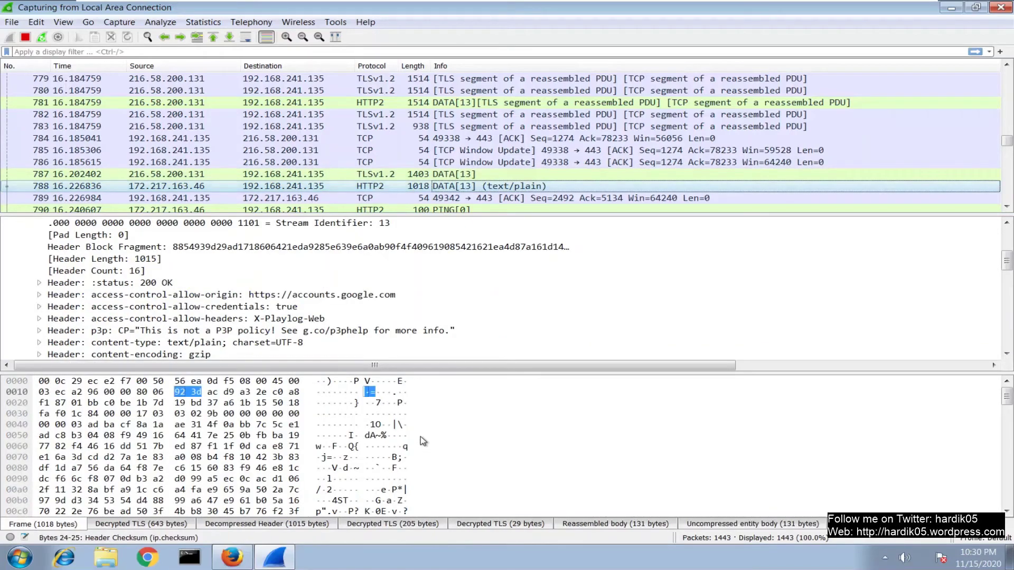
pyautogui.click(354, 491)
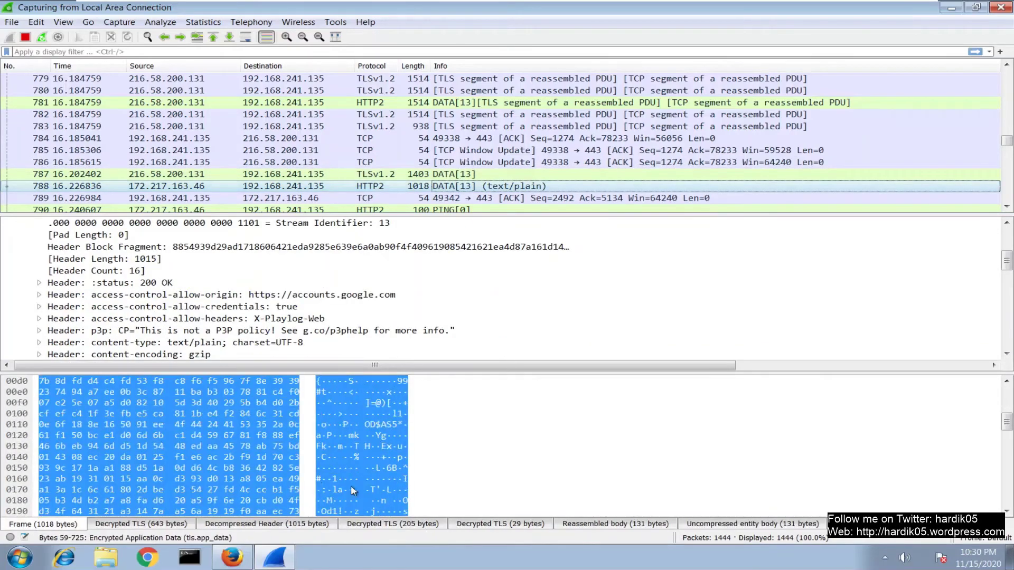
pyautogui.scroll(-4, 183, 354)
pyautogui.click(183, 355)
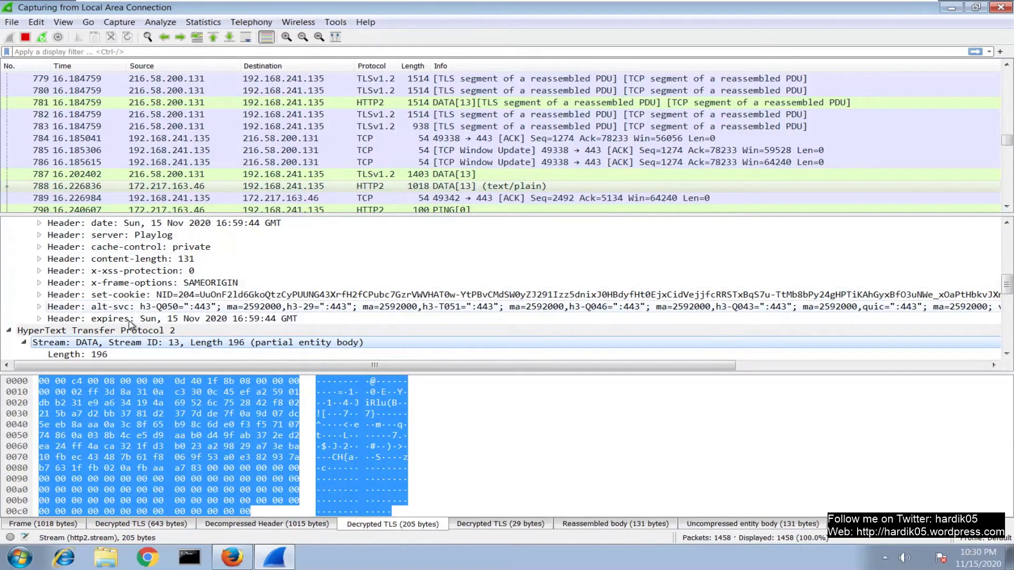
pyautogui.scroll(-1, 107, 350)
pyautogui.click(90, 331)
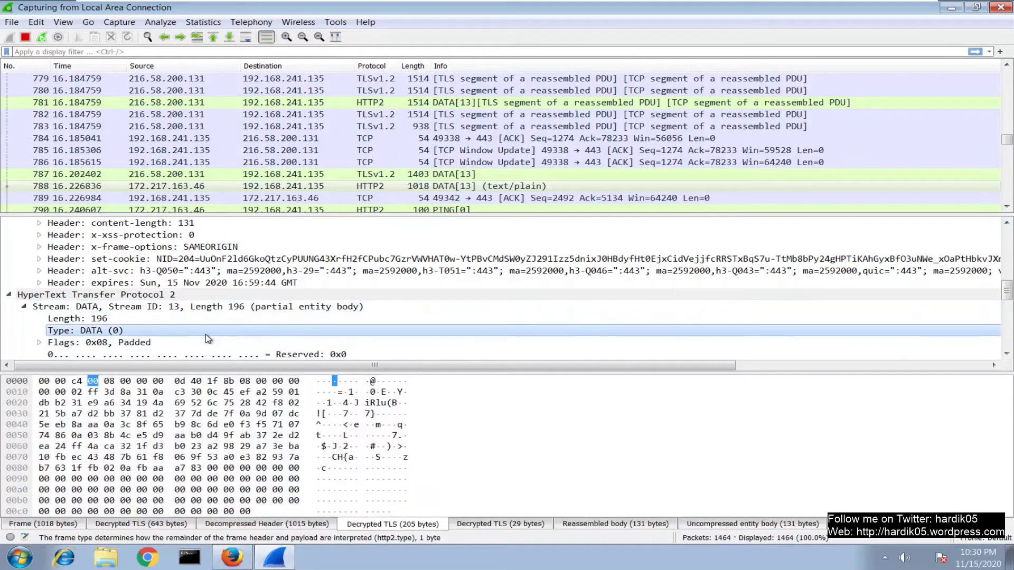
pyautogui.scroll(-3, 158, 346)
pyautogui.click(145, 318)
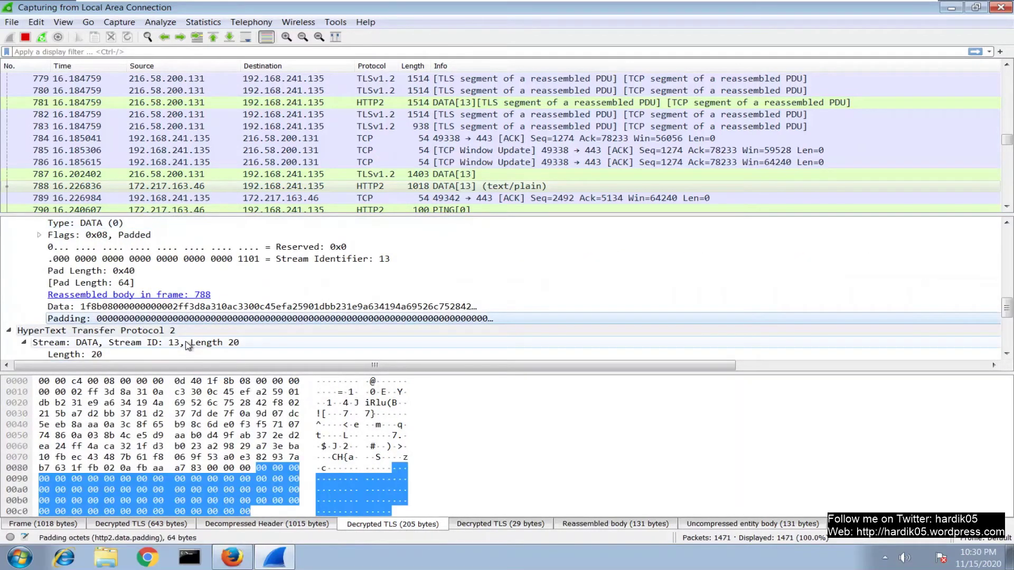
# View packet 788's reassembled body data and its uncompressed entity body
pyautogui.scroll(-5, 187, 343)
pyautogui.scroll(-1, 181, 337)
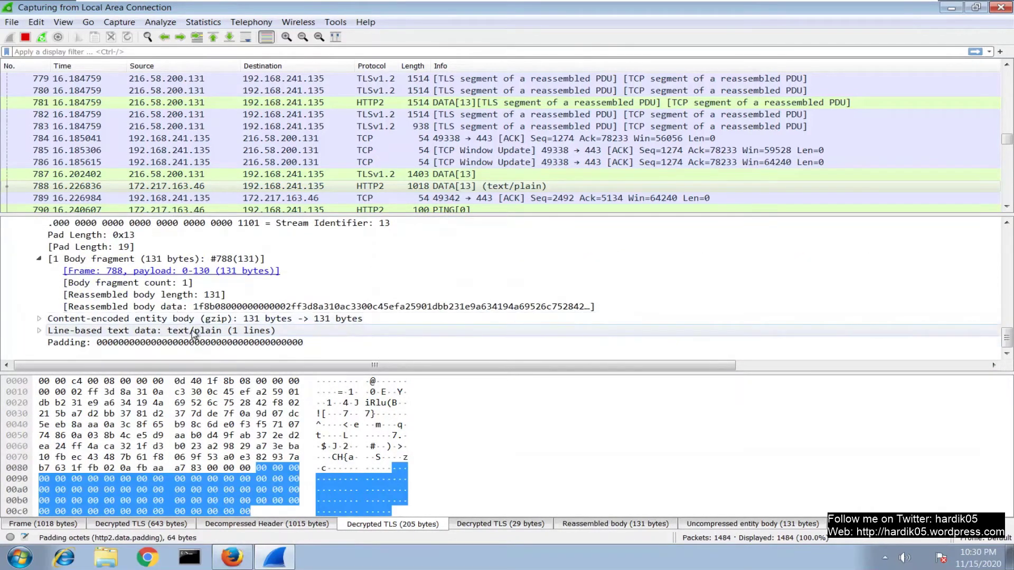
pyautogui.click(157, 308)
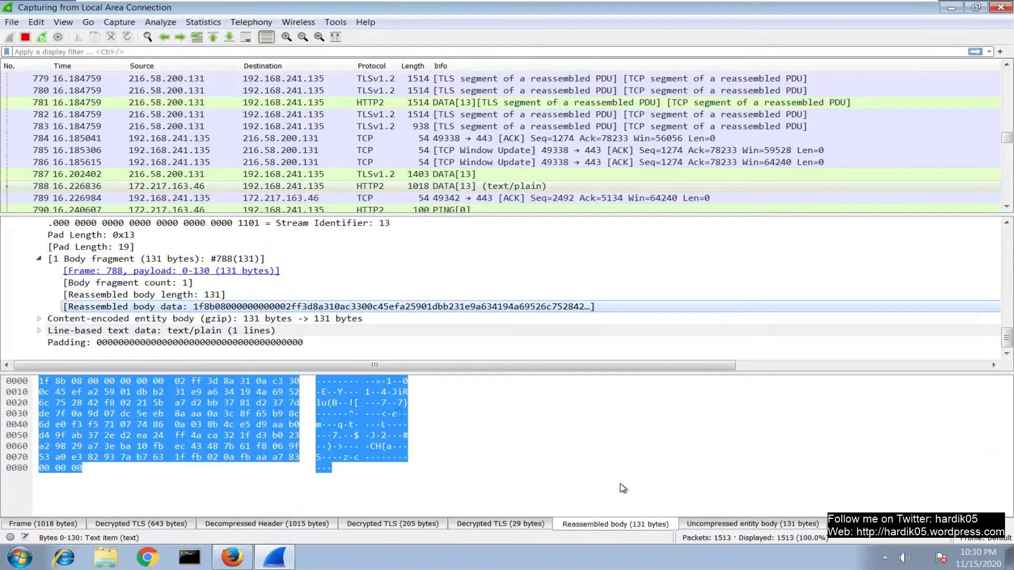
pyautogui.click(728, 526)
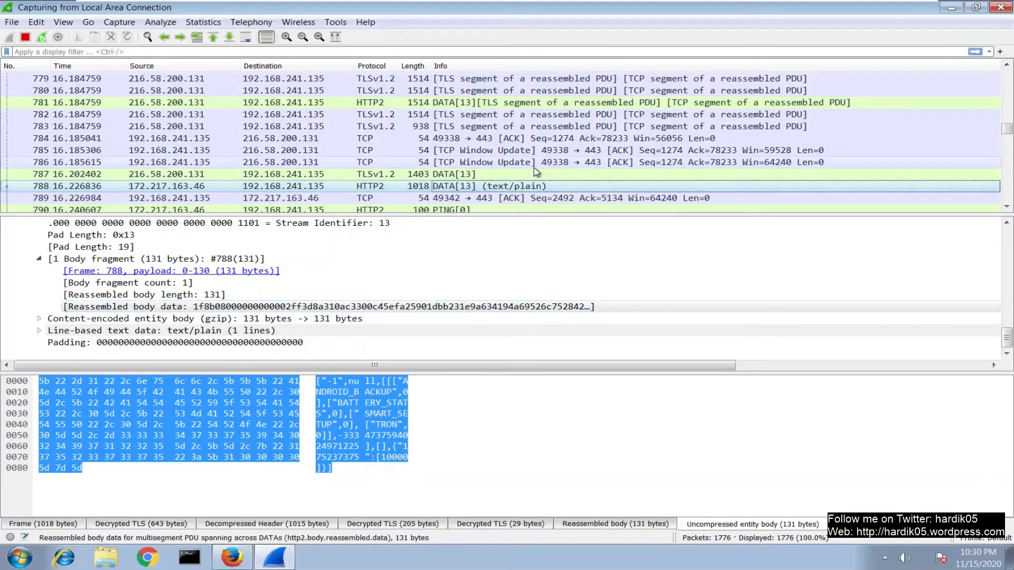
# Inspect the GET request in packet 795 and the decompressed header of the 200 OK response in packet 797
pyautogui.scroll(-3, 504, 177)
pyautogui.click(581, 162)
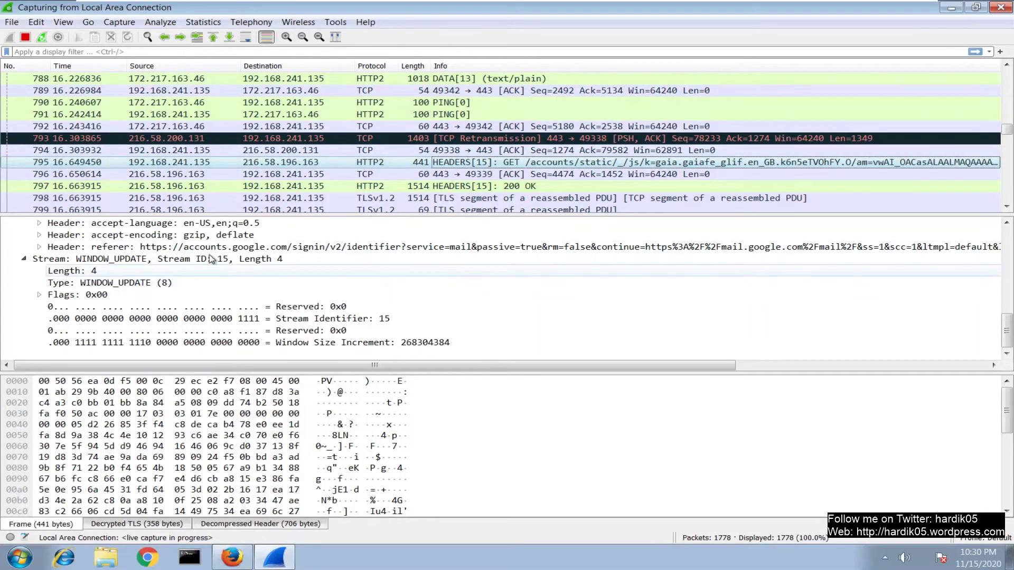
pyautogui.click(451, 188)
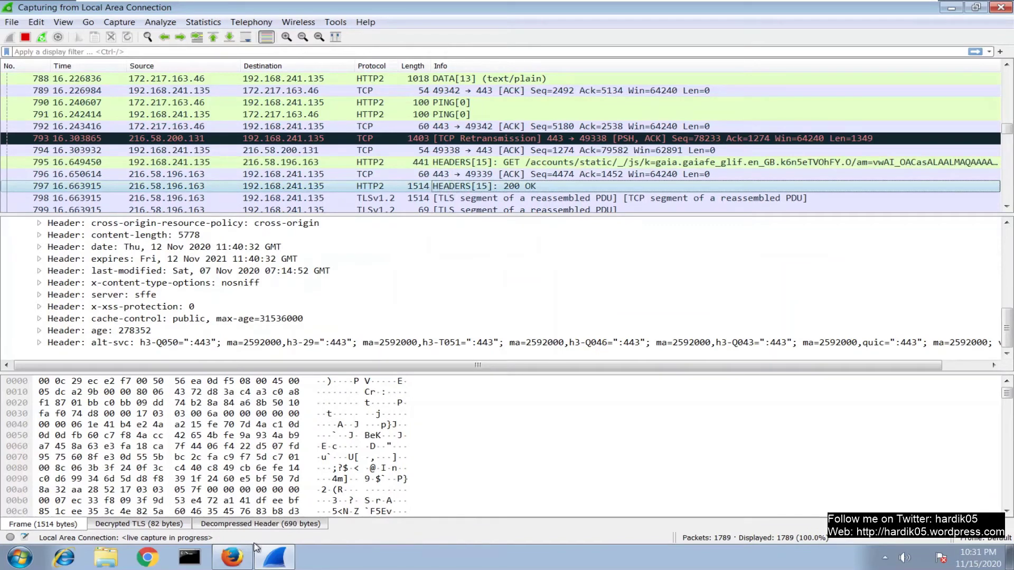
pyautogui.click(259, 526)
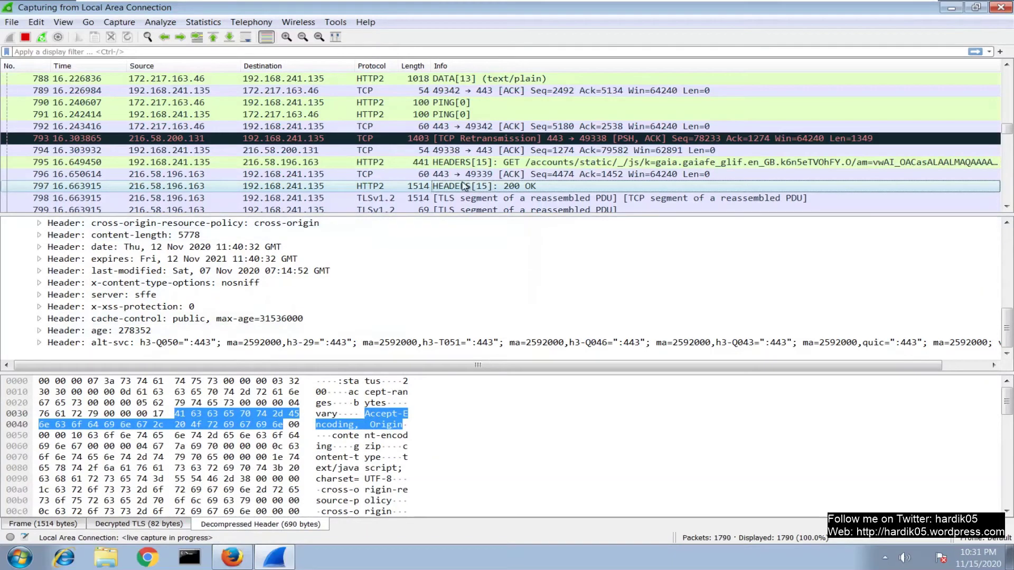
# Examine the decrypted headers of the POST /log request in packet 807 and look through the packets that follow it
pyautogui.scroll(-4, 464, 186)
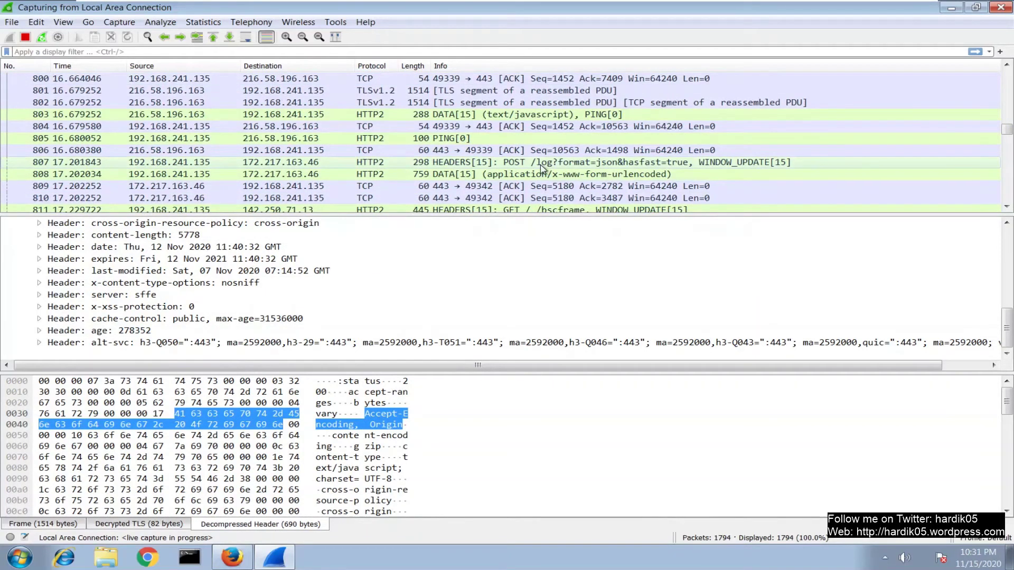
pyautogui.click(540, 165)
pyautogui.scroll(-2, 535, 153)
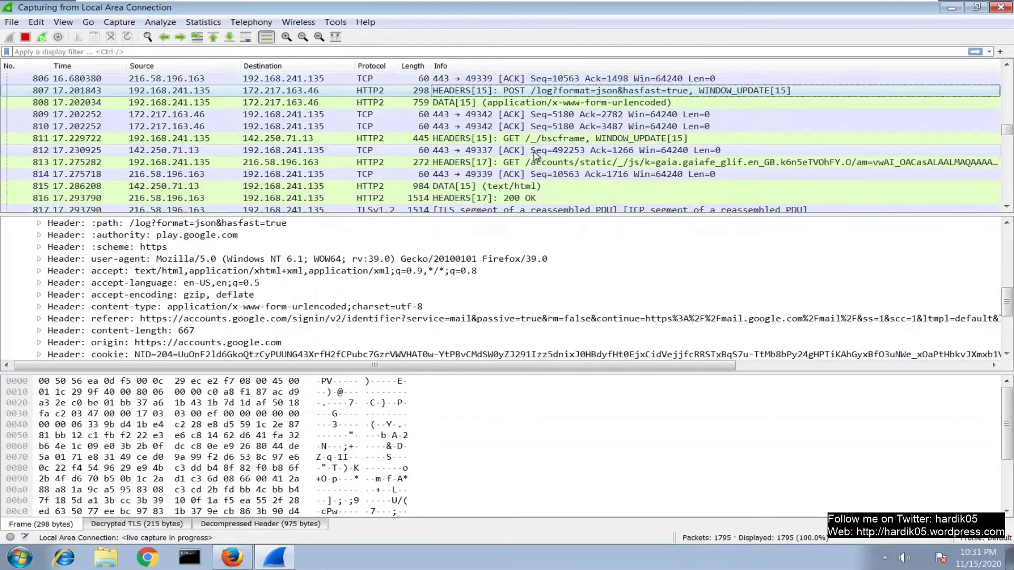
pyautogui.scroll(-1, 535, 154)
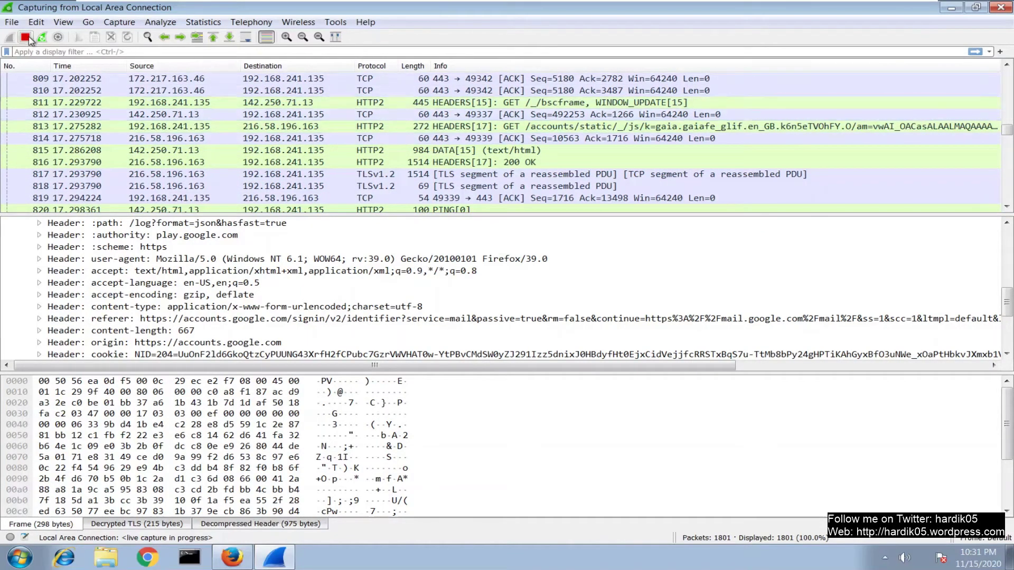
# Stop the live capture, switch to Firefox, and close its window
pyautogui.click(30, 42)
pyautogui.click(232, 557)
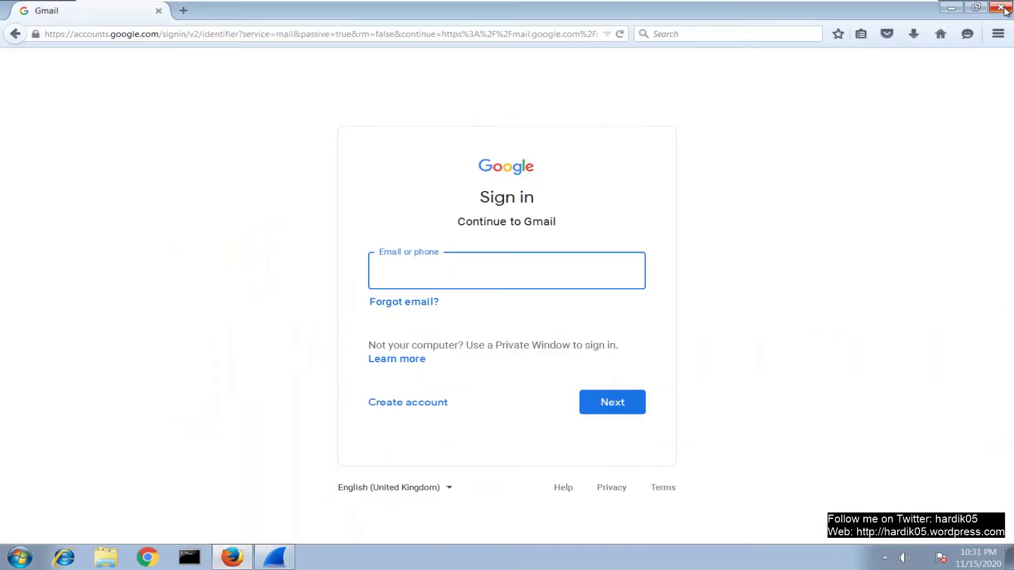
pyautogui.click(232, 557)
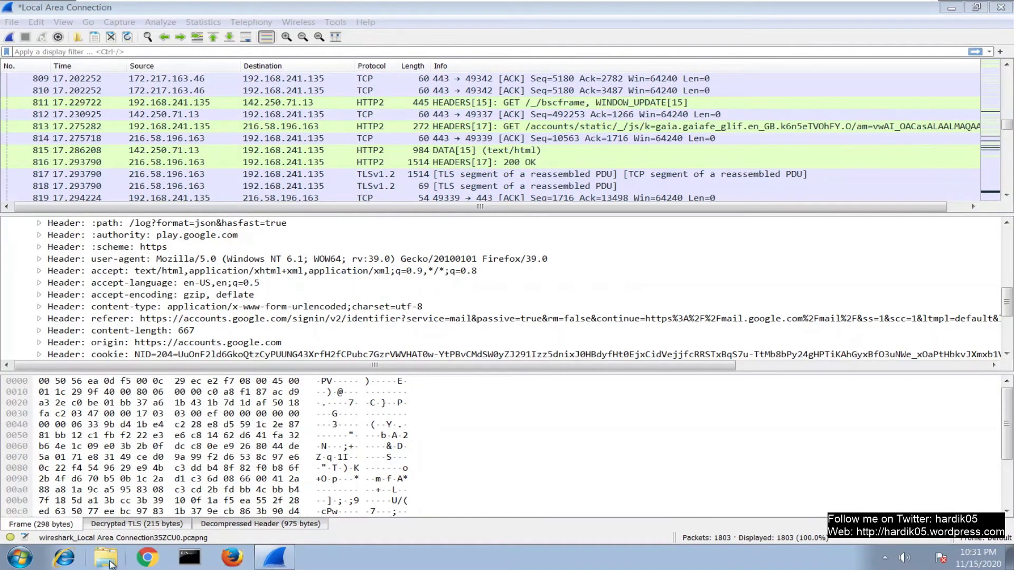
# Switch to Windows Explorer, go to Computer and select Local Disk (C:), and return to Wireshark
pyautogui.click(108, 559)
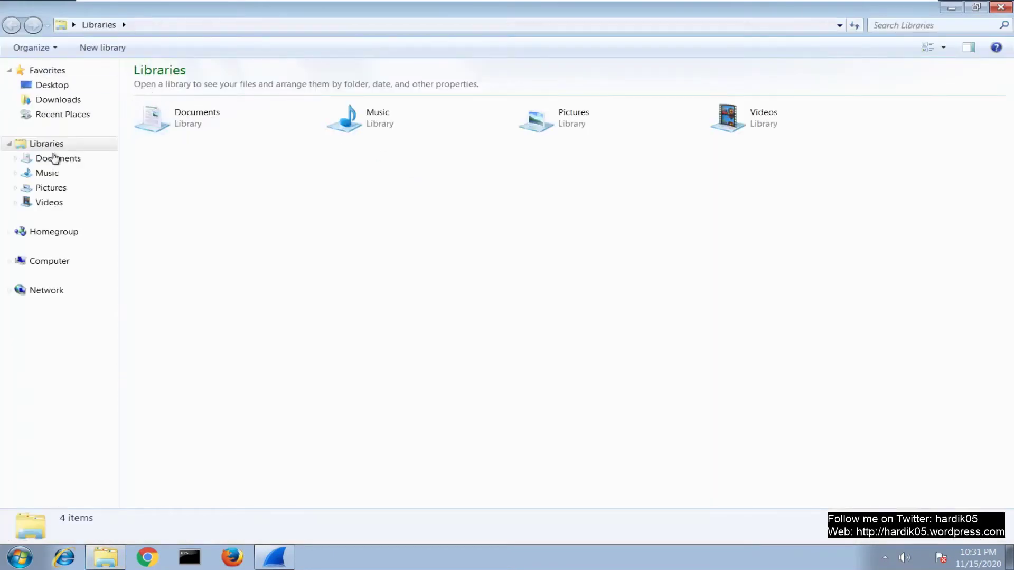
pyautogui.click(50, 261)
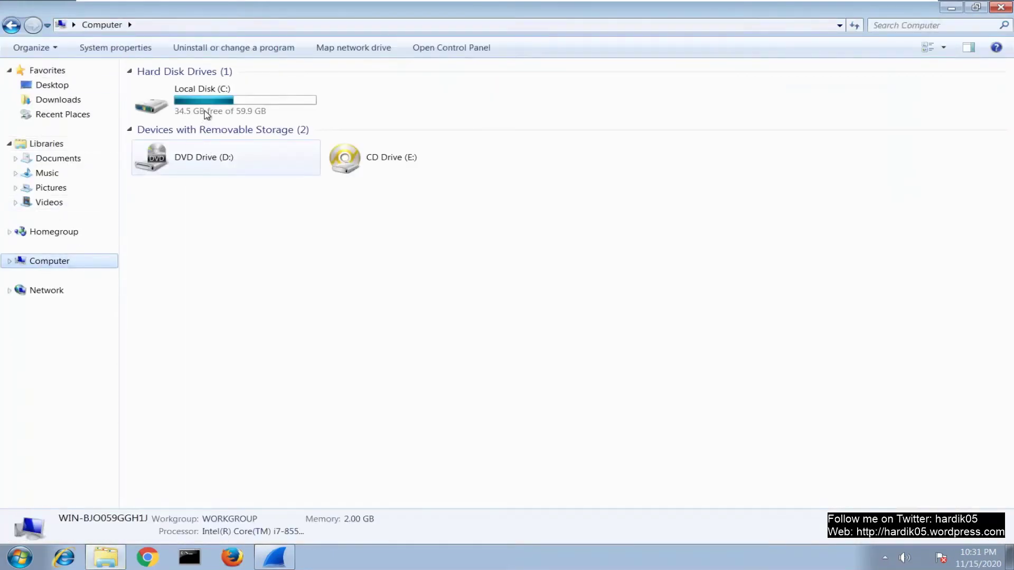
pyautogui.click(210, 105)
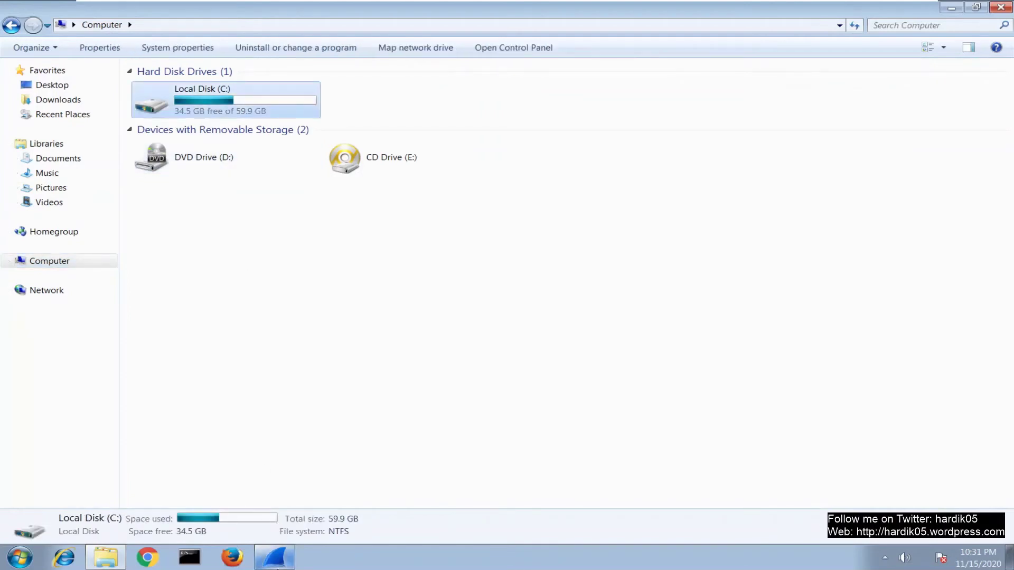
pyautogui.moveTo(278, 567)
pyautogui.click(279, 559)
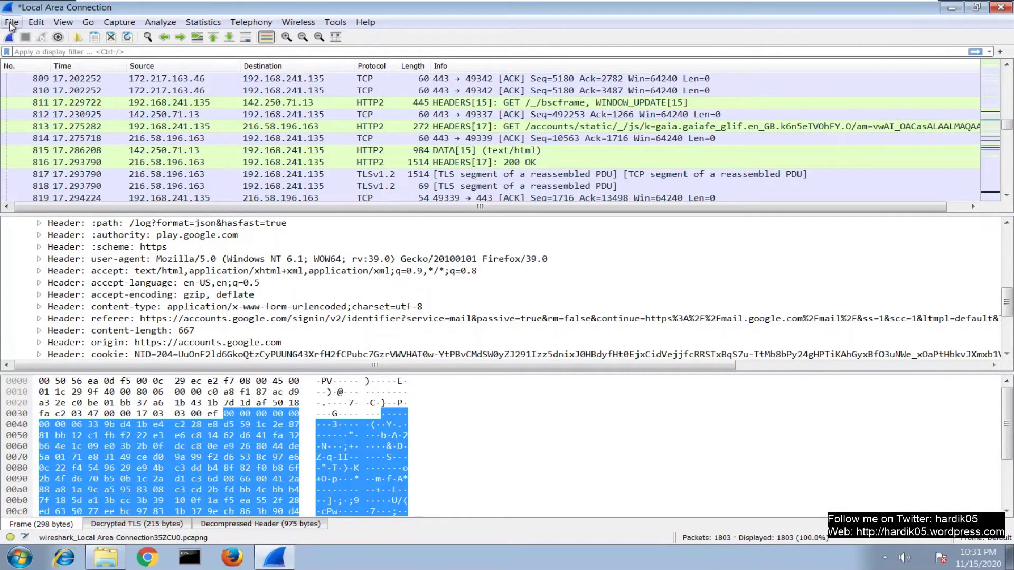
# Look at the decrypted headers of HTTP2 packets 813 and 816
pyautogui.click(12, 22)
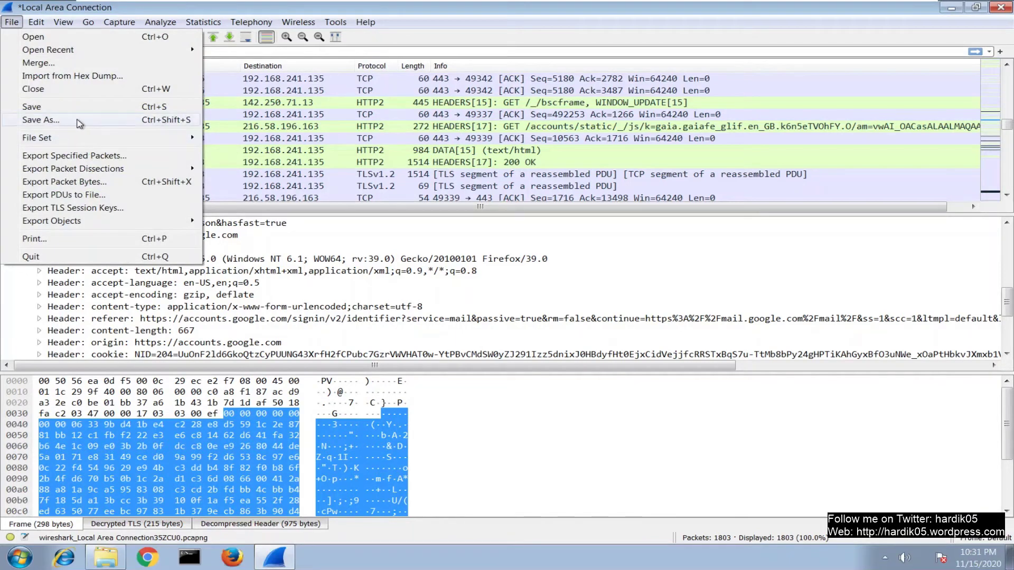
pyautogui.click(459, 127)
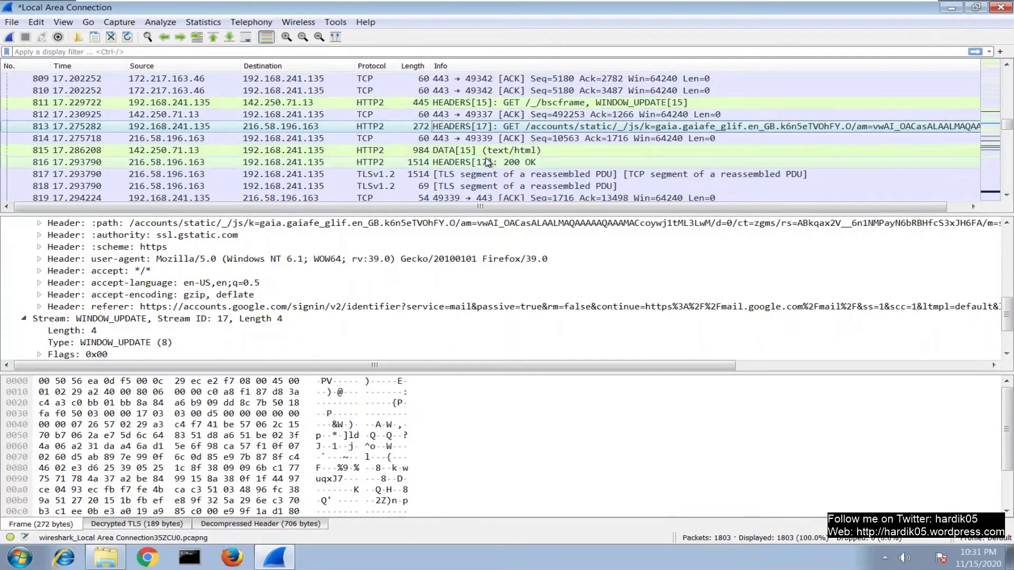
pyautogui.click(484, 162)
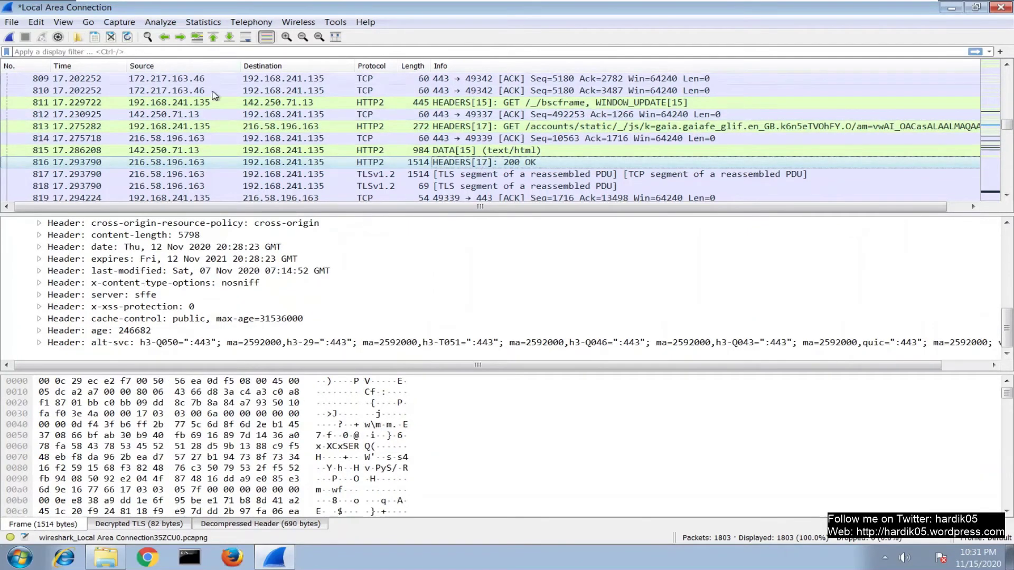
# Start saving the capture under a new name on the Desktop and create a folder there named "ssl pcaps"
pyautogui.click(14, 23)
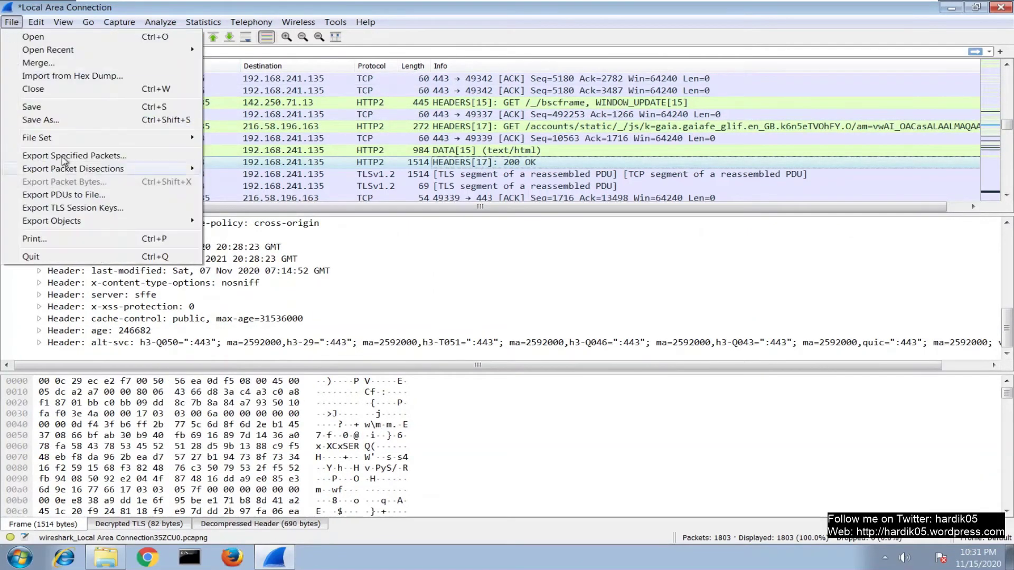
pyautogui.click(47, 120)
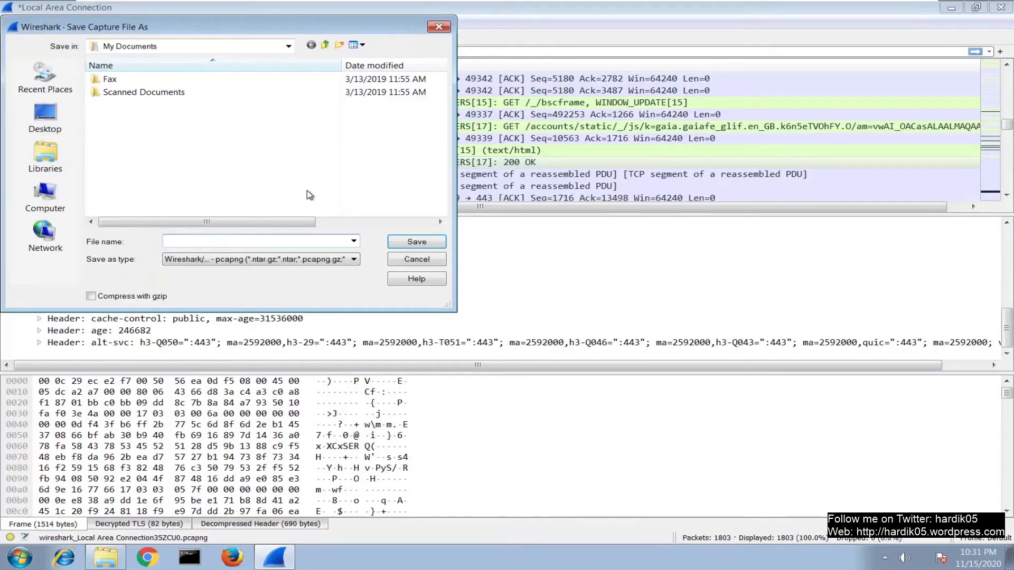
pyautogui.click(50, 120)
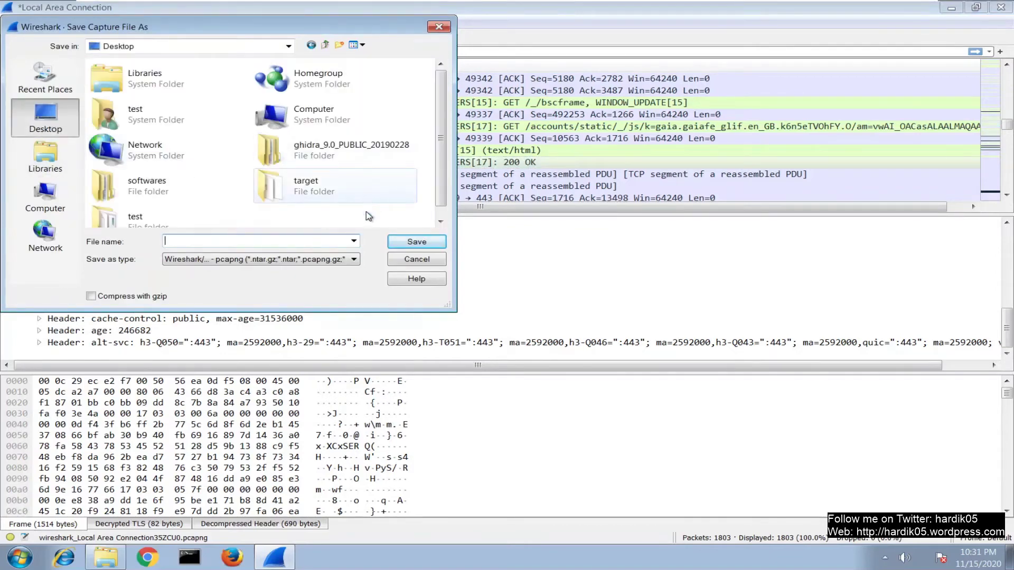
pyautogui.rightClick(290, 210)
pyautogui.moveTo(342, 319)
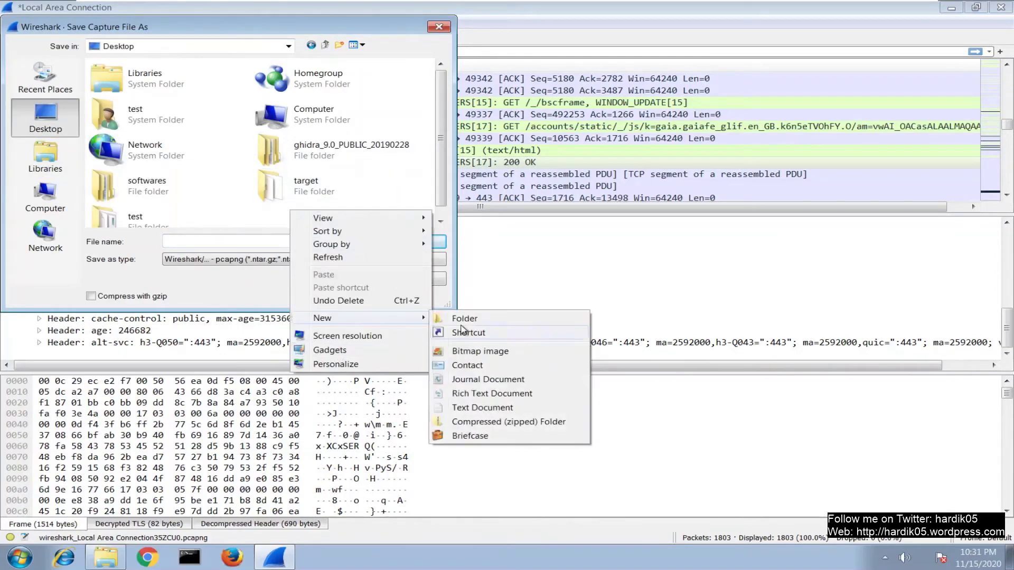
pyautogui.click(466, 320)
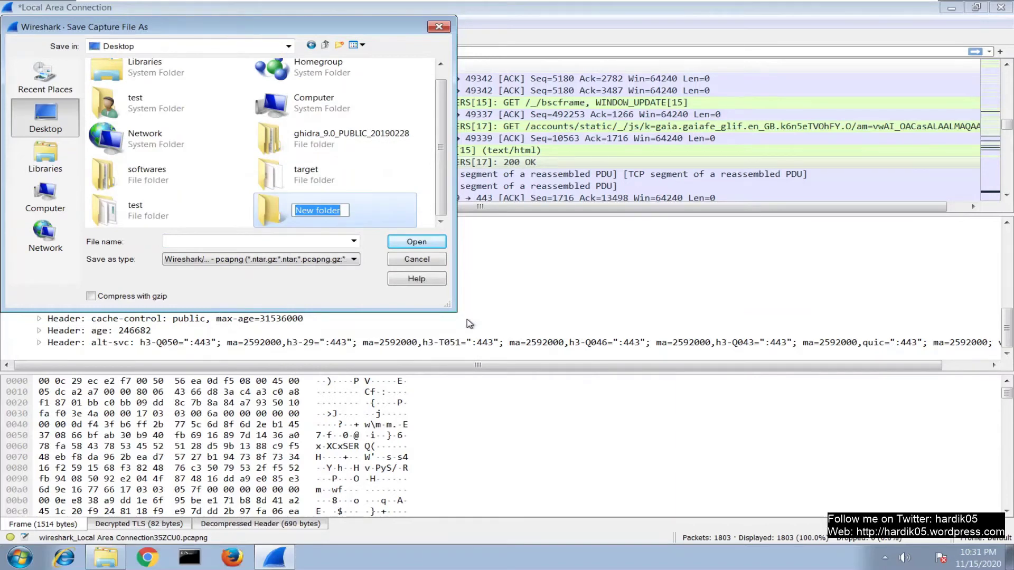
pyautogui.write('ssl')
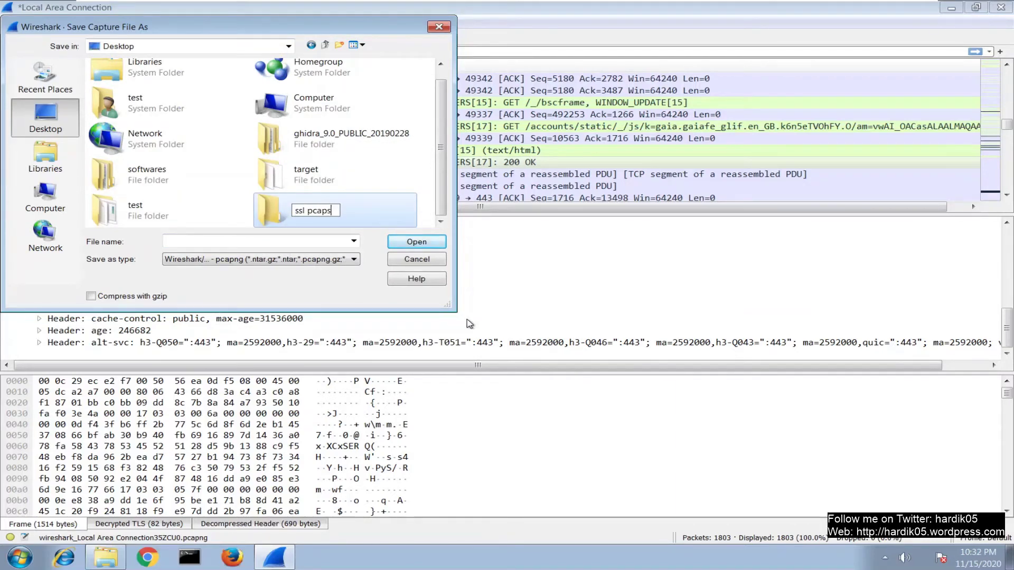
pyautogui.write(' pcaps')
pyautogui.press('Return')
# Save the capture as gmail.pcapng in the "ssl pcaps" folder
pyautogui.click(278, 244)
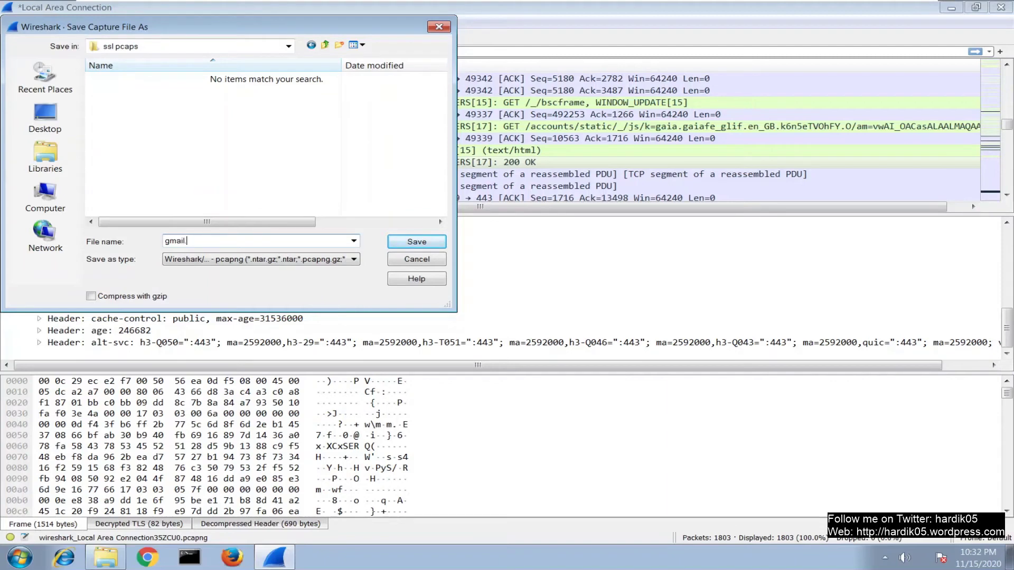
pyautogui.write('gmail')
pyautogui.click(416, 241)
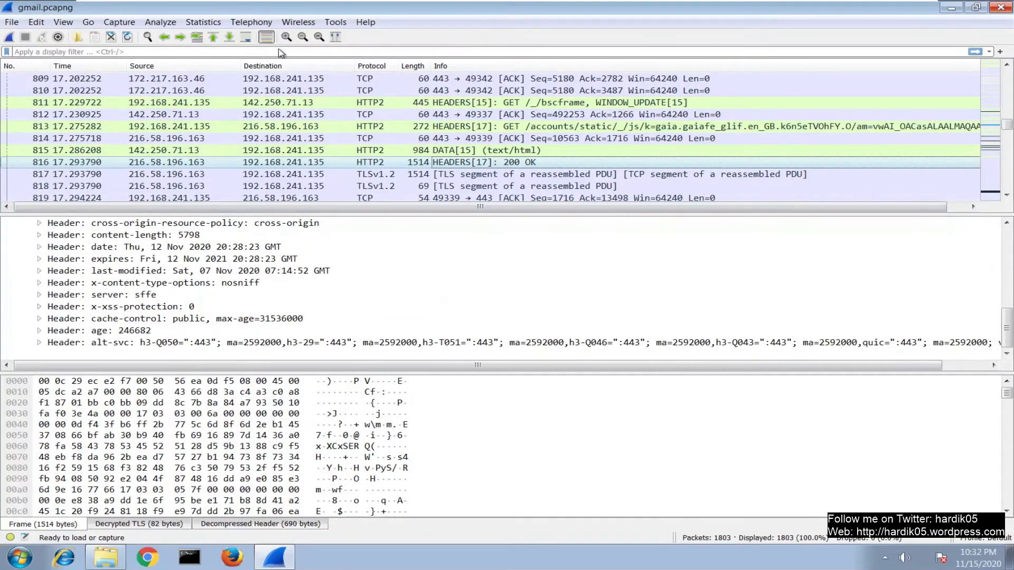
# Clear the (Pre)-Master-Secret log filename in the TLS protocol preferences and apply the change
pyautogui.click(36, 21)
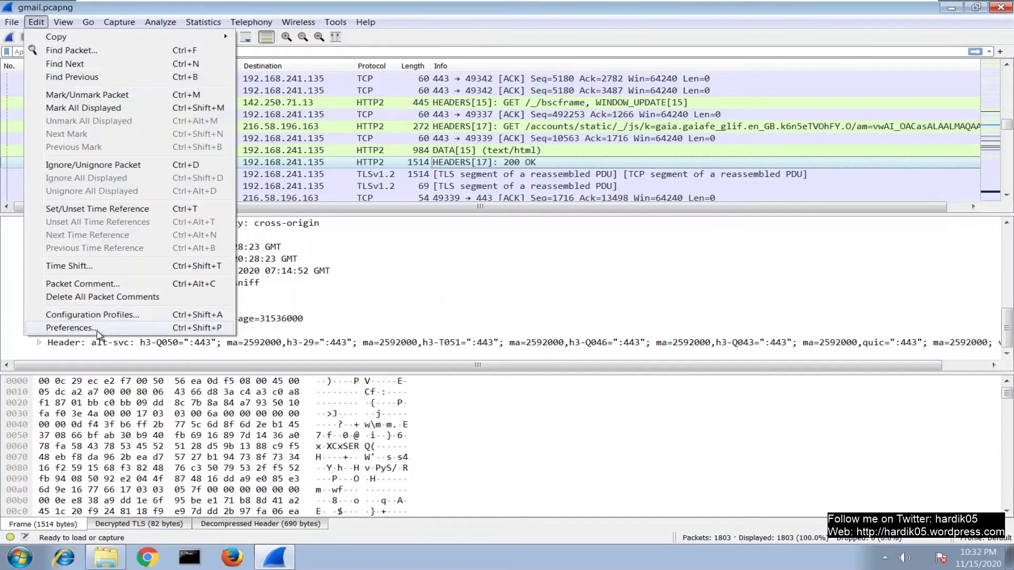
pyautogui.click(103, 329)
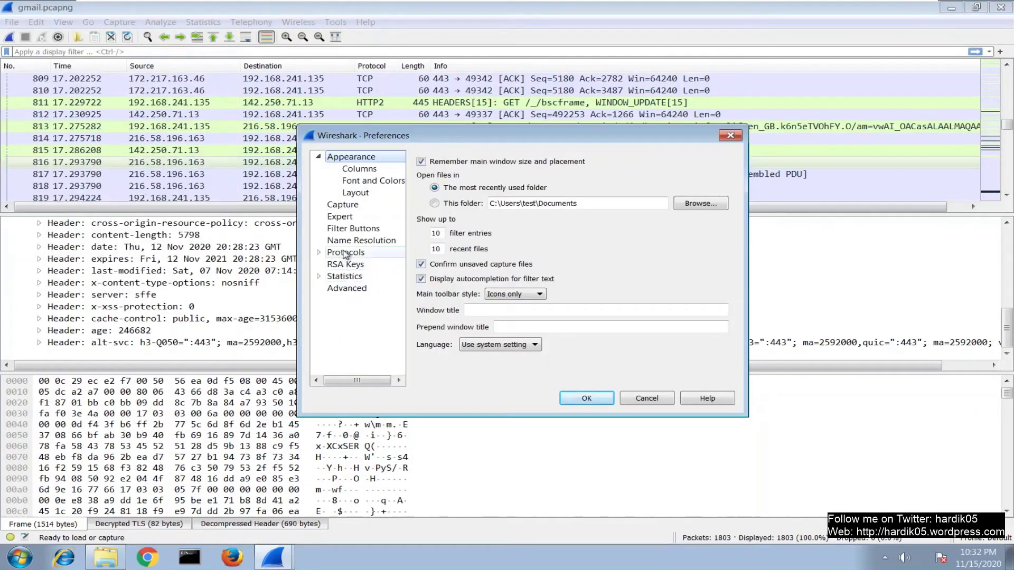
pyautogui.click(346, 252)
pyautogui.doubleClick(351, 253)
pyautogui.click(359, 290)
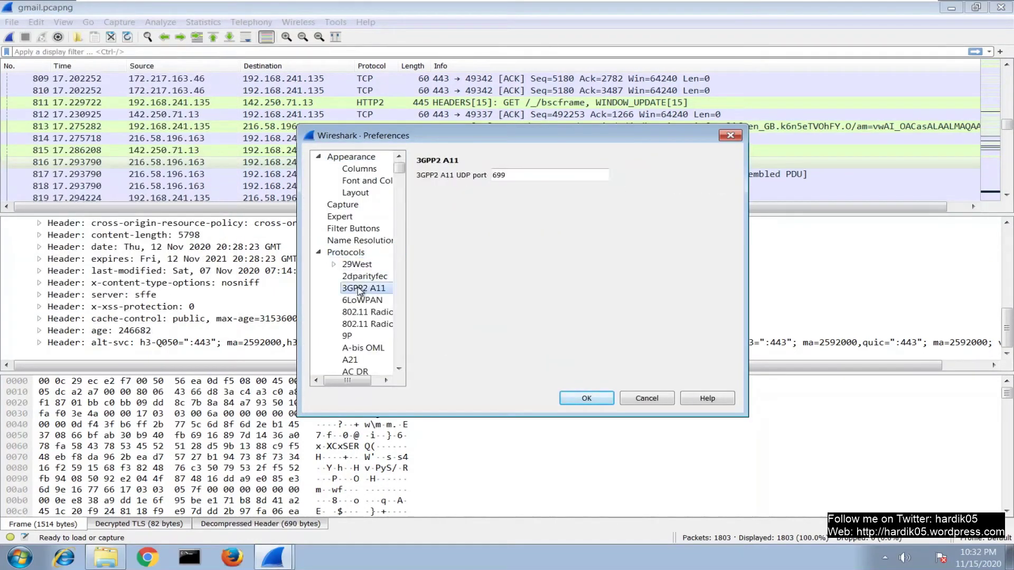
pyautogui.write('tlsd')
pyautogui.click(359, 264)
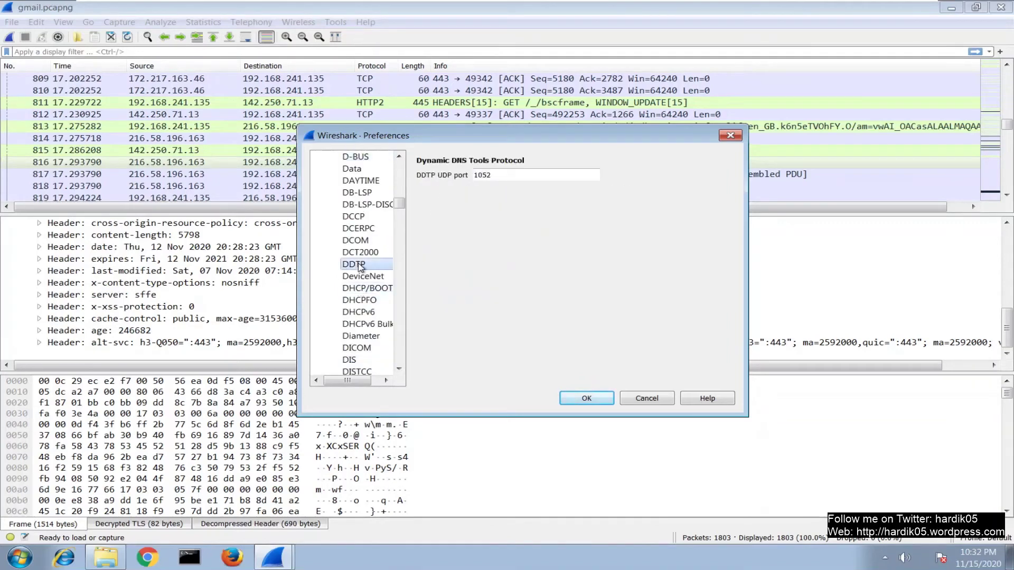
pyautogui.write('tls')
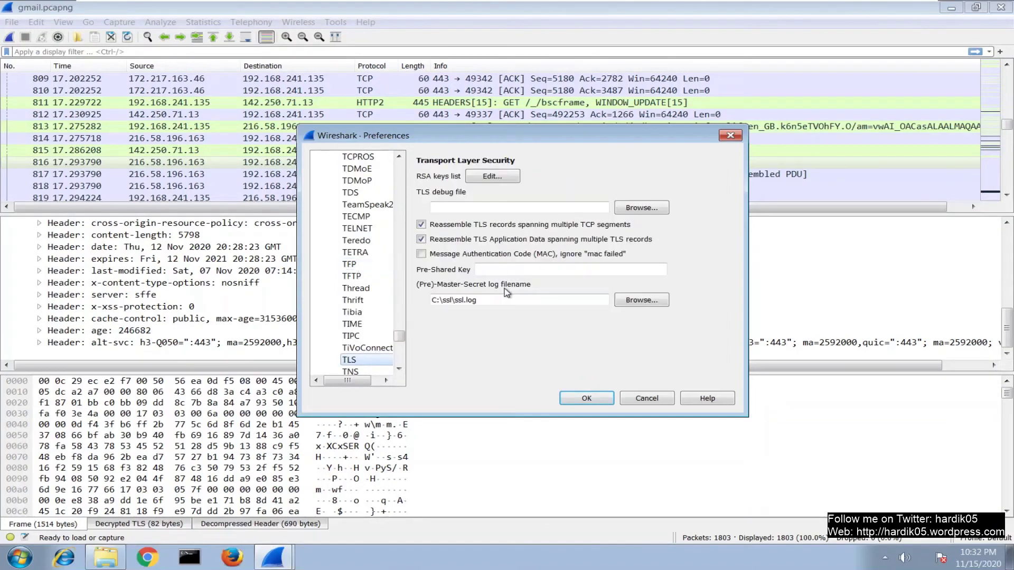
pyautogui.hotkey('ctrl', 'a')
pyautogui.press('BackSpace')
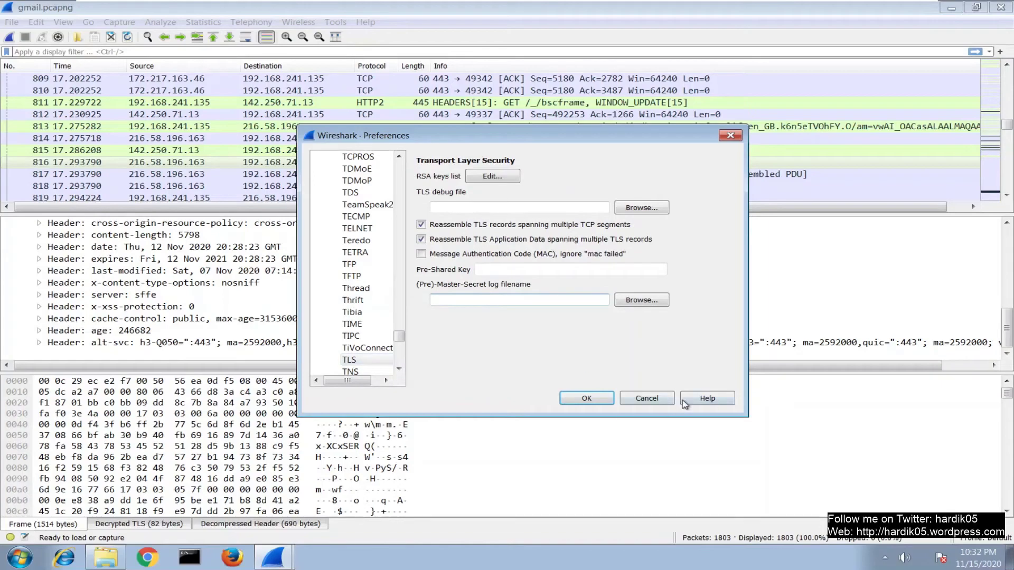
pyautogui.click(585, 398)
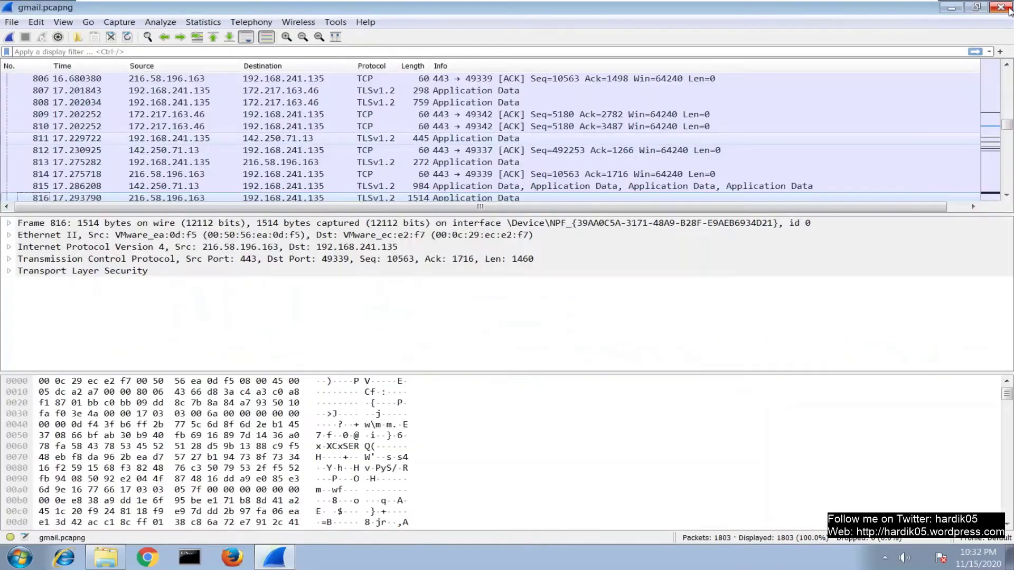
# Examine the packet list around packets 785 to 965 without the key log, including the details of packets 809 and 906
pyautogui.click(442, 114)
pyautogui.scroll(3, 442, 113)
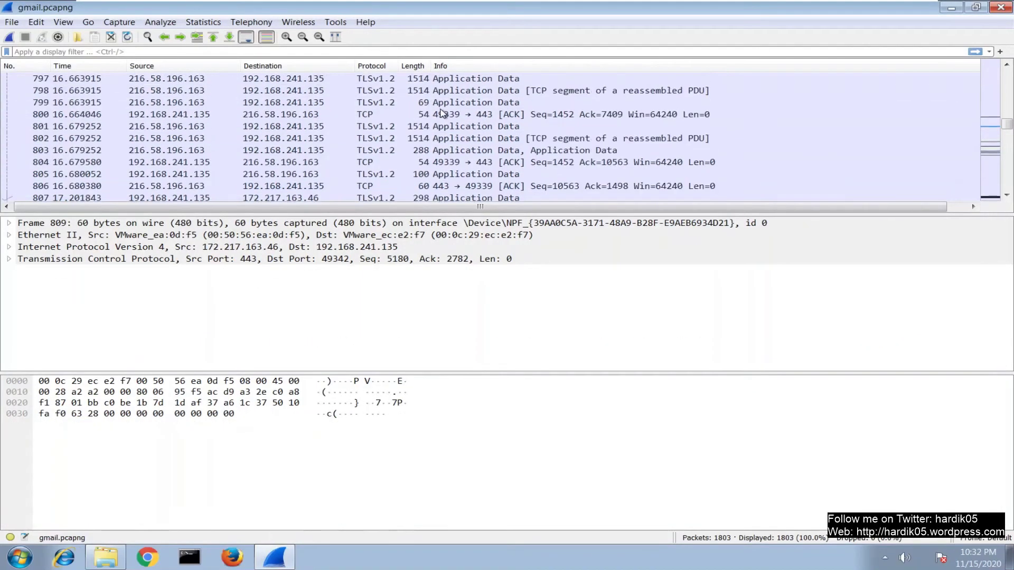
pyautogui.scroll(4, 443, 113)
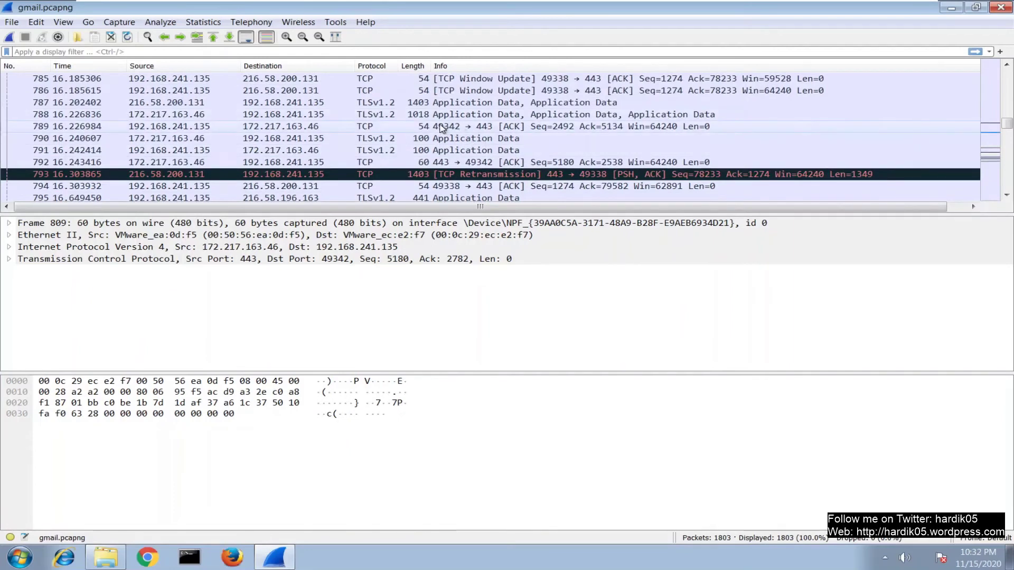
pyautogui.scroll(-9, 483, 121)
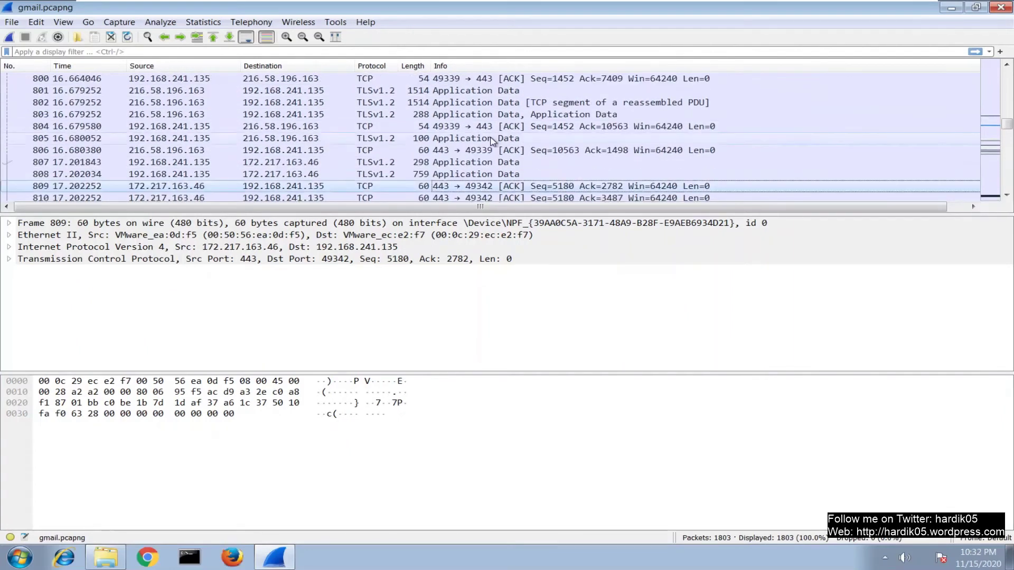
pyautogui.scroll(-14, 489, 135)
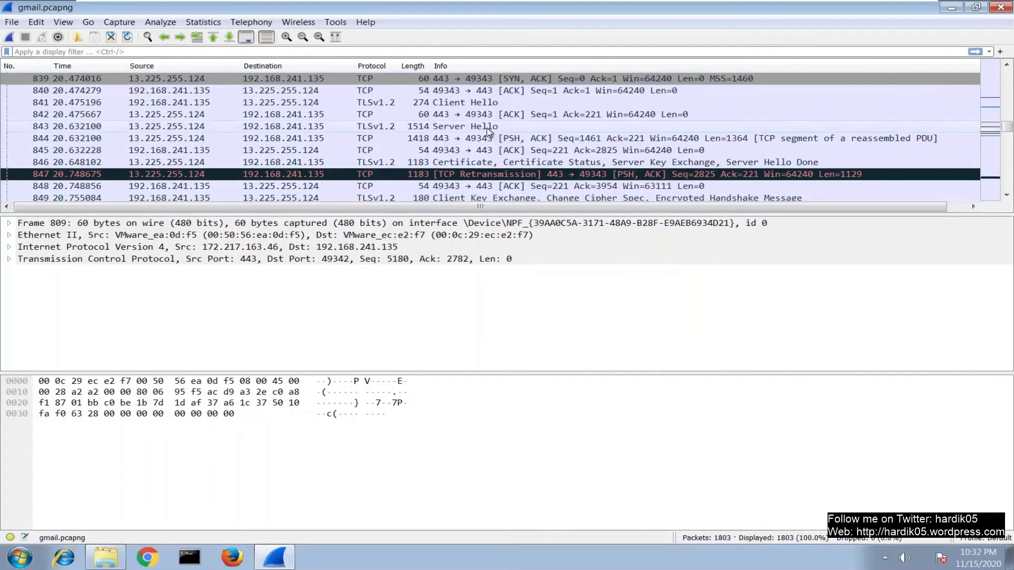
pyautogui.scroll(-12, 488, 130)
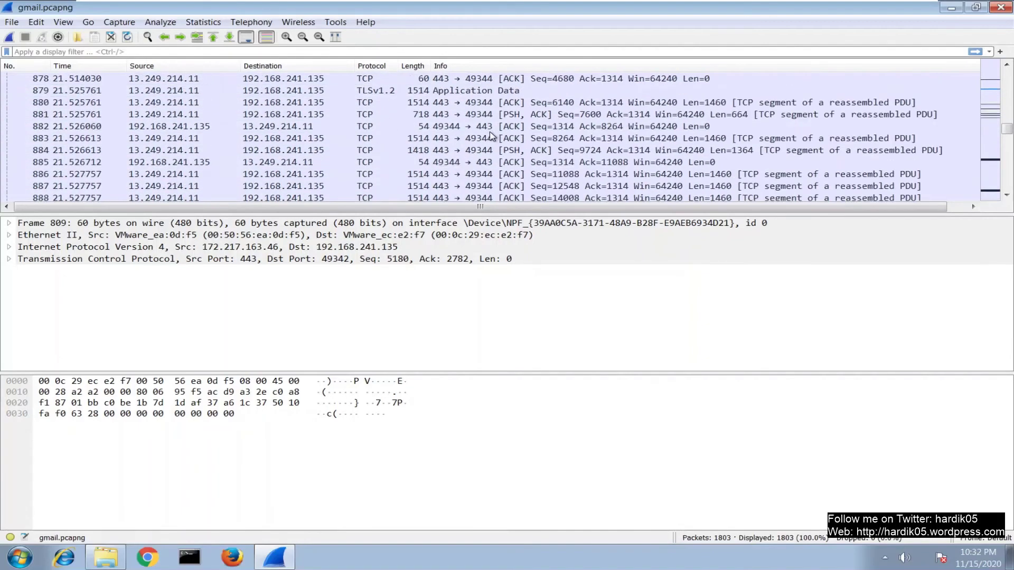
pyautogui.scroll(-3, 489, 135)
pyautogui.click(480, 115)
pyautogui.click(478, 162)
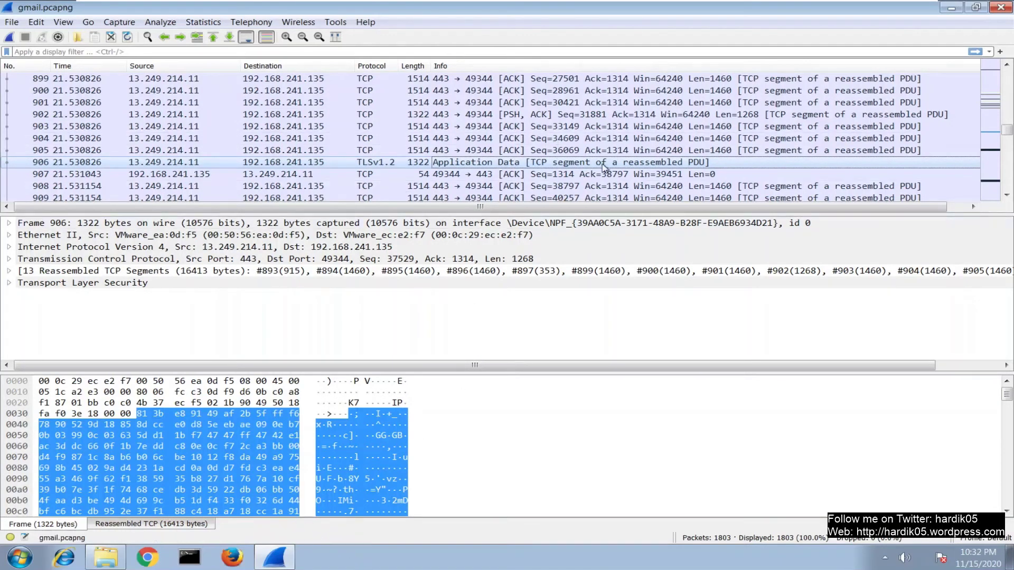
pyautogui.scroll(-15, 604, 166)
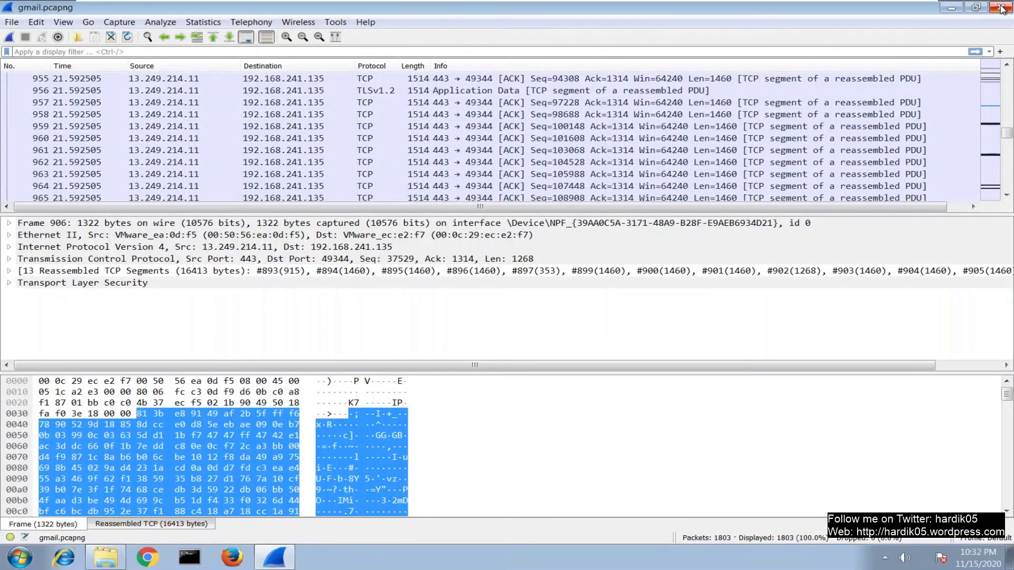
# Close Wireshark and the Computer window, and reopen gmail.pcapng from the "ssl pcaps" folder on the desktop
pyautogui.click(1002, 9)
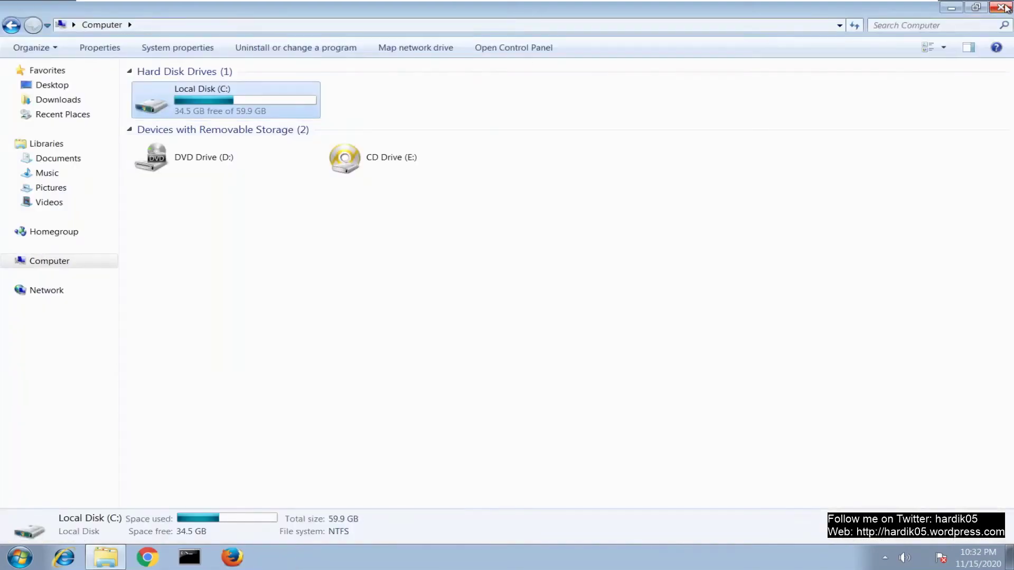
pyautogui.click(1003, 6)
pyautogui.doubleClick(138, 37)
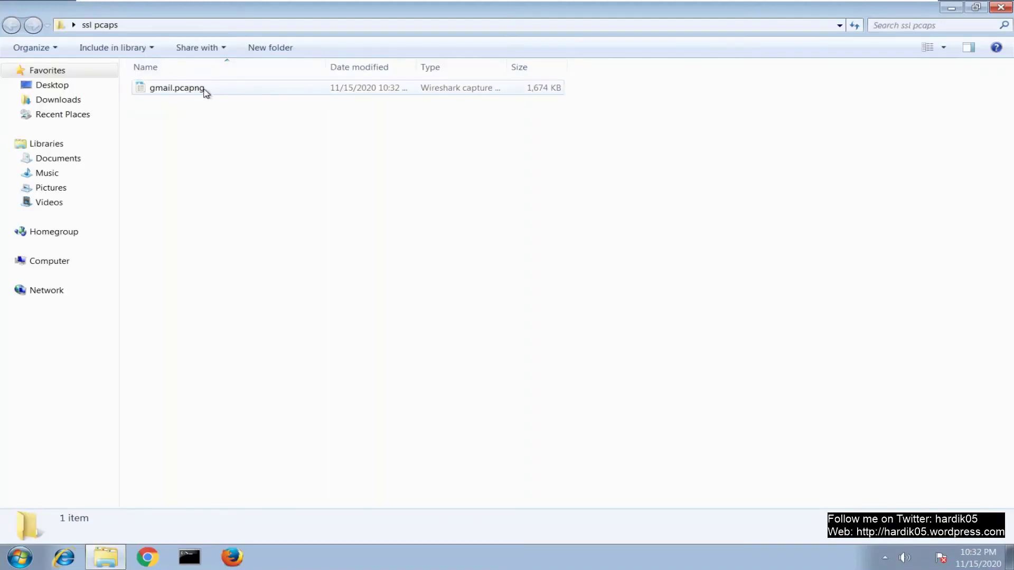
pyautogui.doubleClick(203, 88)
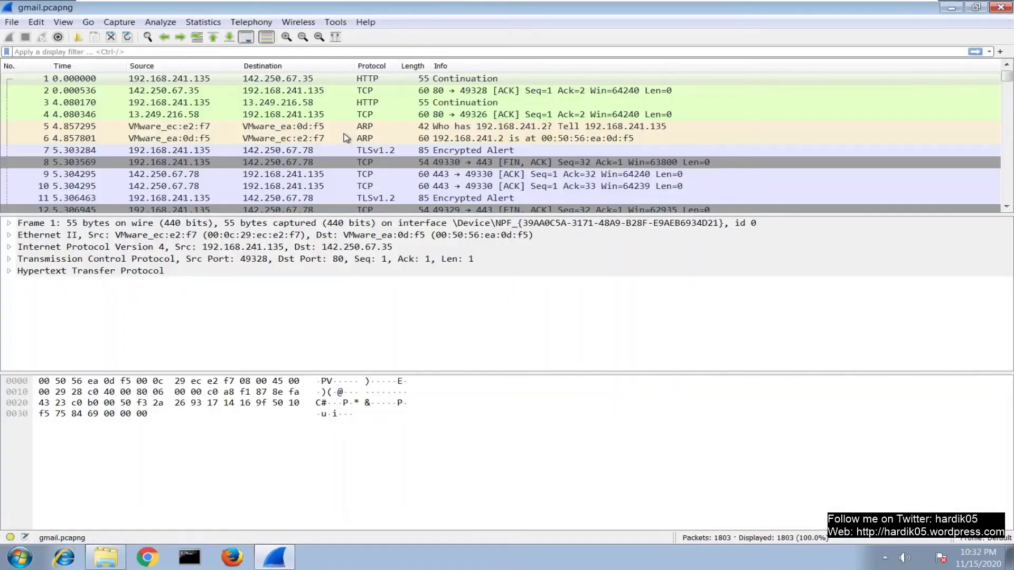
# Look through the reopened capture's DNS and TLS packets up to about packet 177, and check the details of packet 148
pyautogui.scroll(-1, 475, 166)
pyautogui.scroll(-17, 475, 166)
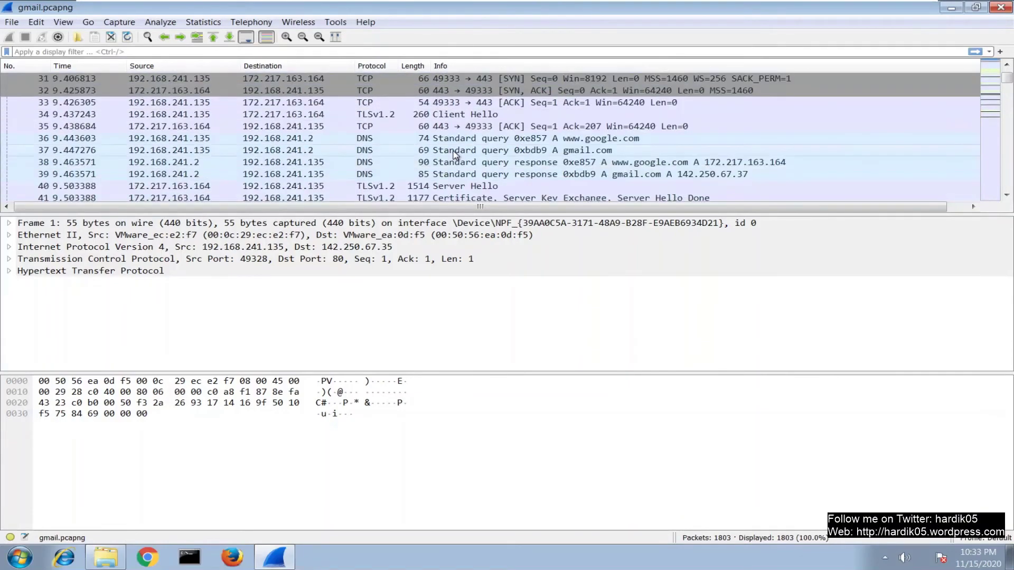
pyautogui.scroll(-3, 455, 153)
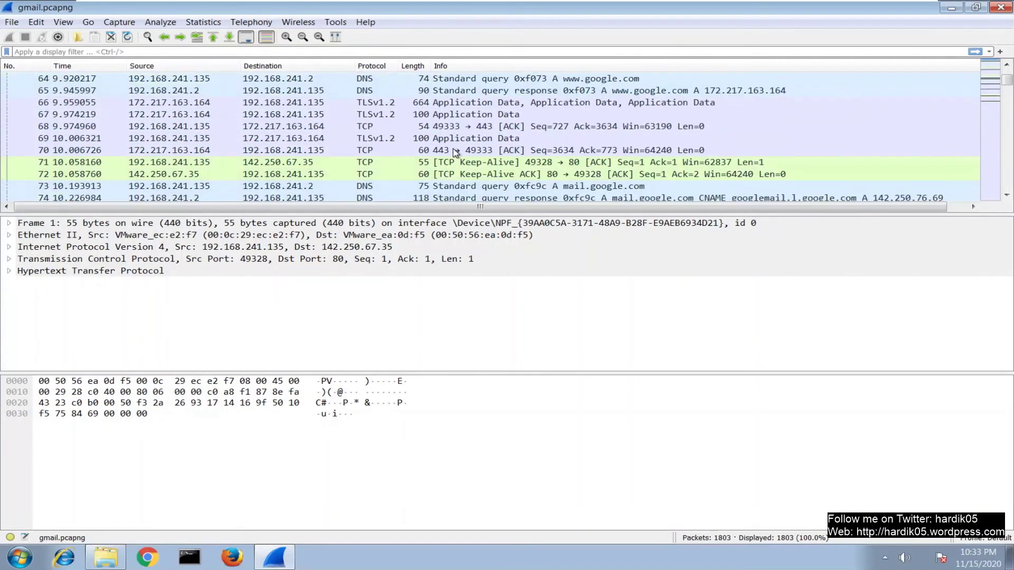
pyautogui.scroll(-17, 456, 153)
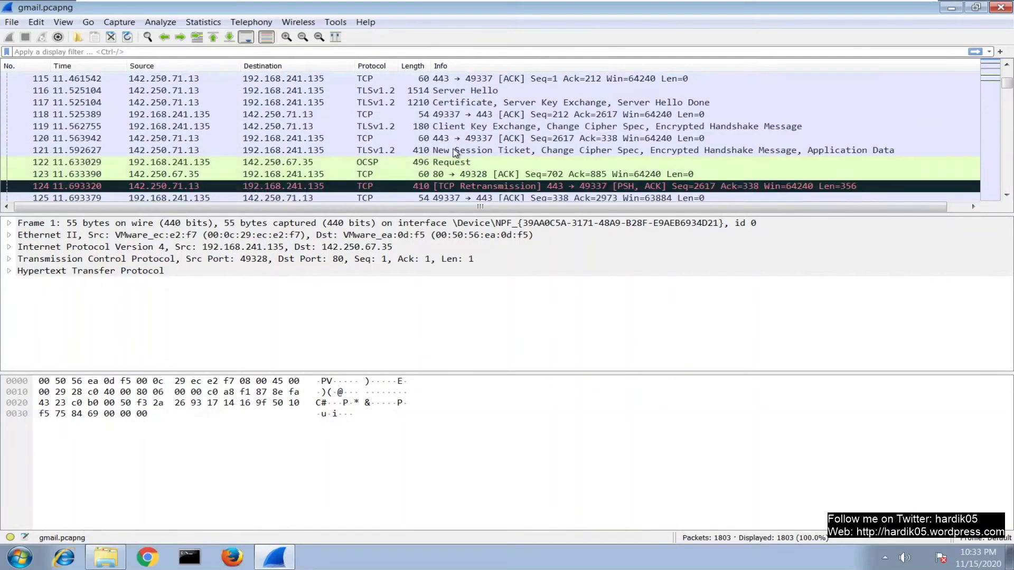
pyautogui.scroll(-9, 455, 153)
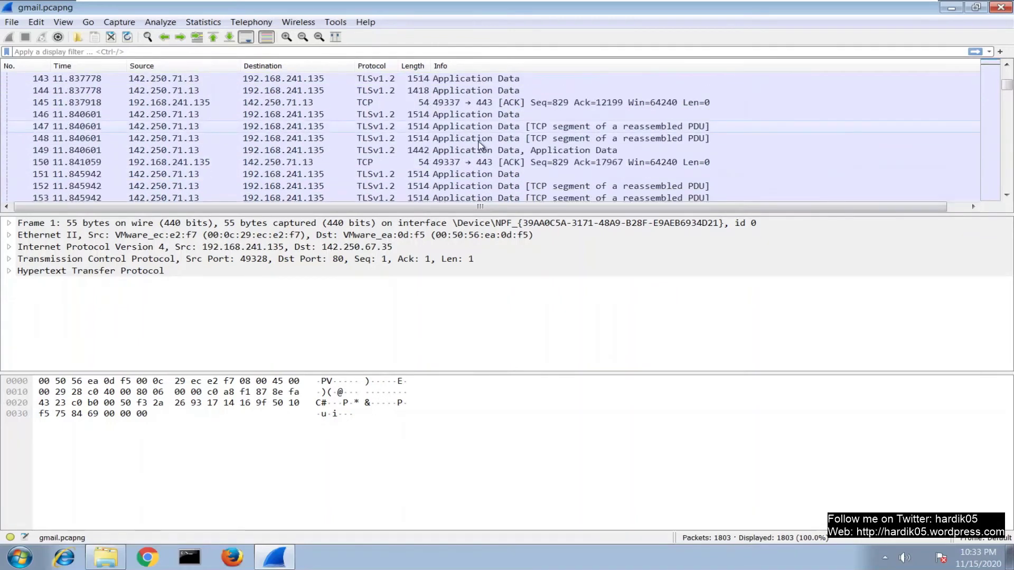
pyautogui.click(478, 141)
pyautogui.scroll(-8, 477, 153)
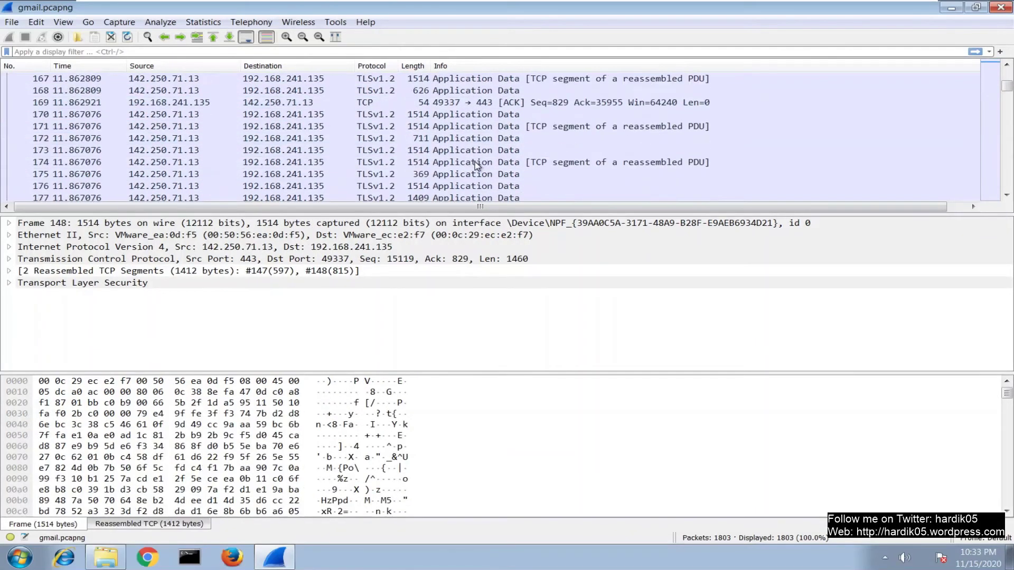
# Open the TLS protocol settings in the Wireshark preferences
pyautogui.click(35, 22)
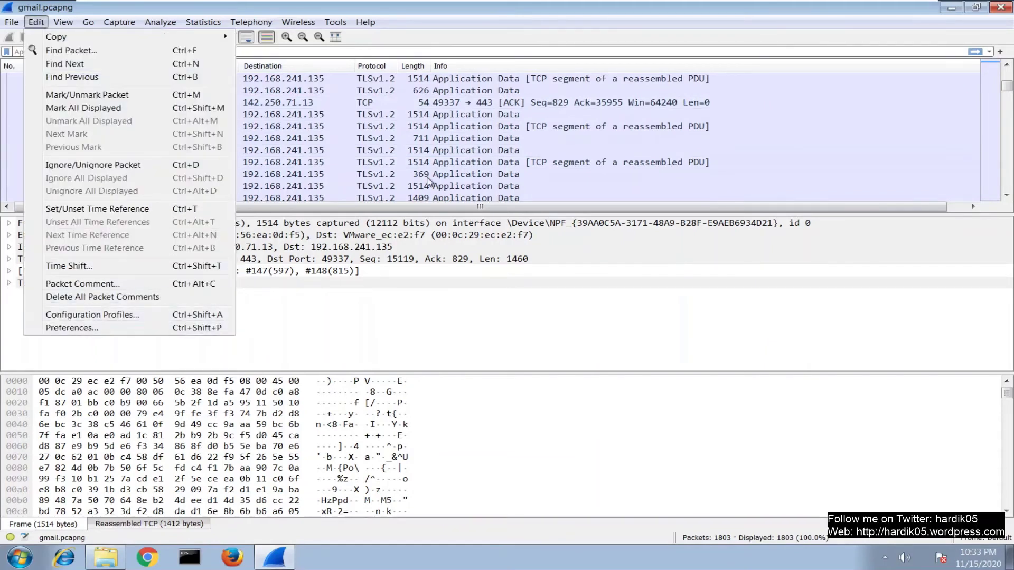
pyautogui.click(36, 22)
pyautogui.click(36, 23)
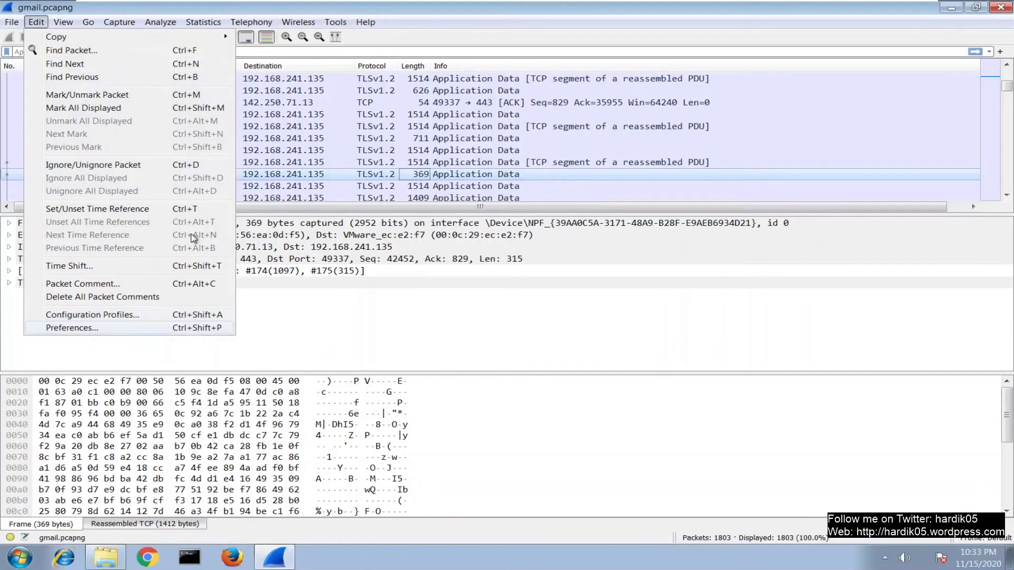
pyautogui.click(72, 328)
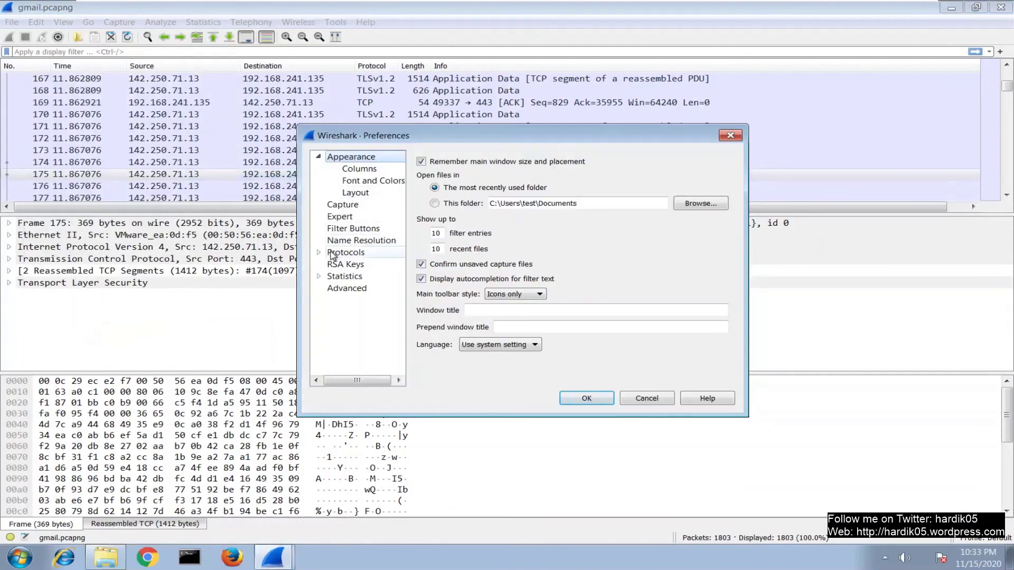
pyautogui.click(318, 252)
pyautogui.click(350, 210)
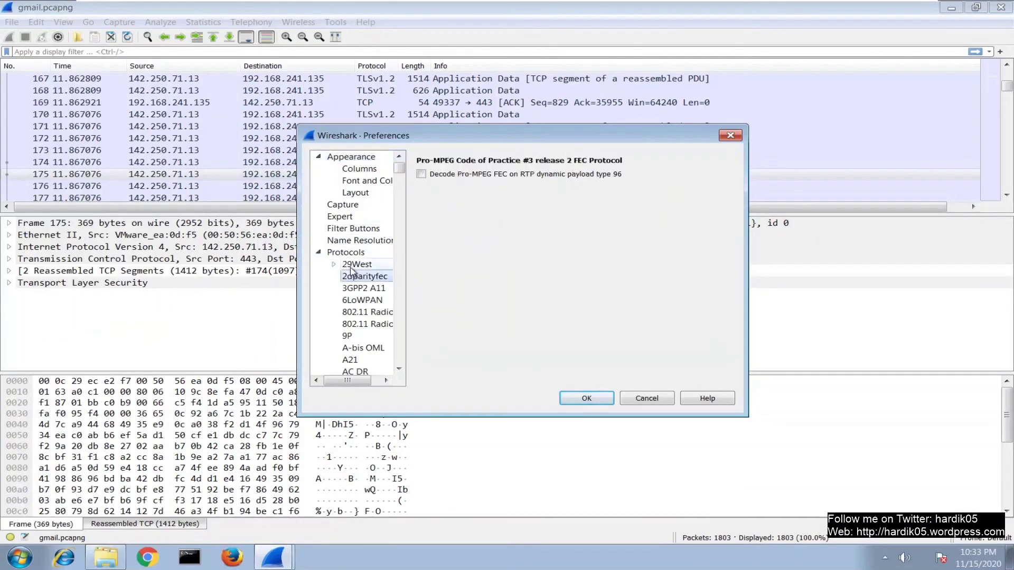
pyautogui.press('t')
pyautogui.press('l')
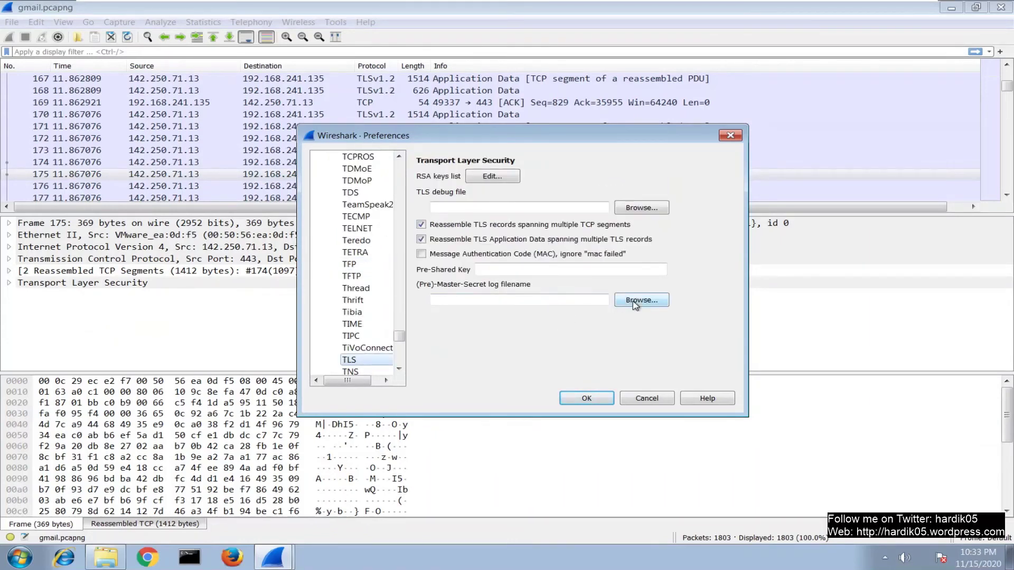
# Set the (Pre)-Master-Secret log filename to C:\ssl\ssl.log by browsing to the file, and apply the preferences
pyautogui.click(633, 303)
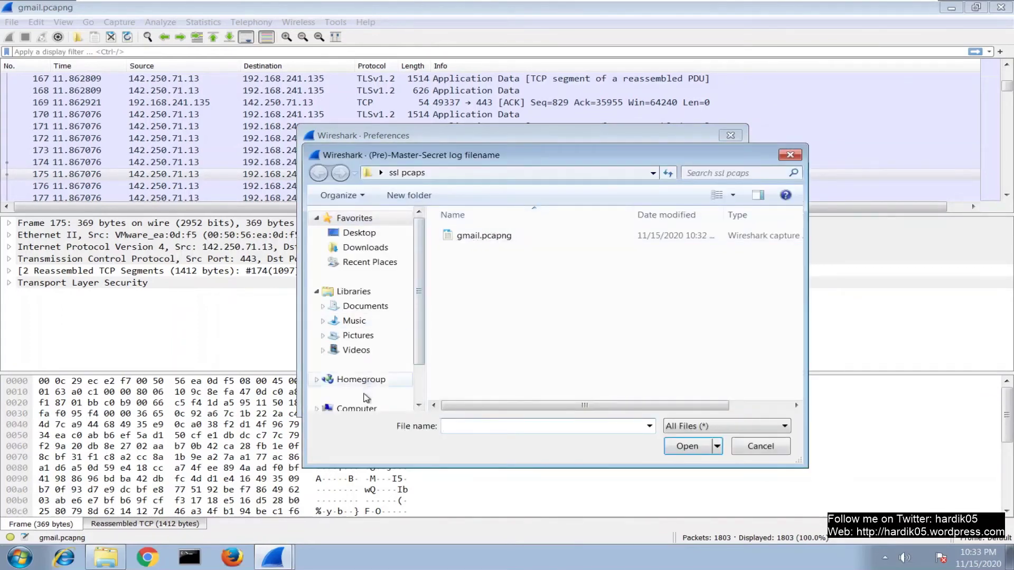
pyautogui.click(370, 408)
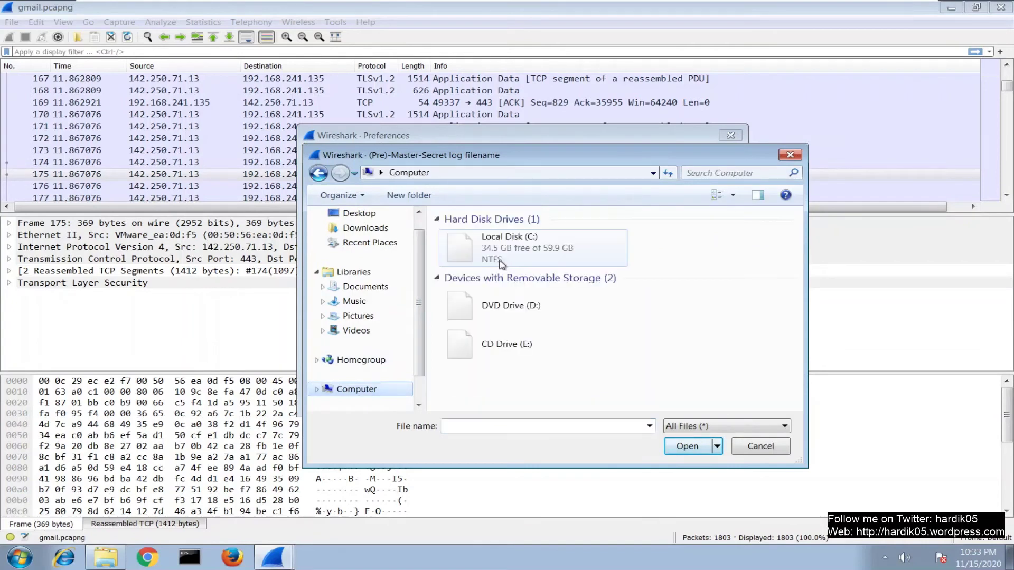
pyautogui.doubleClick(522, 254)
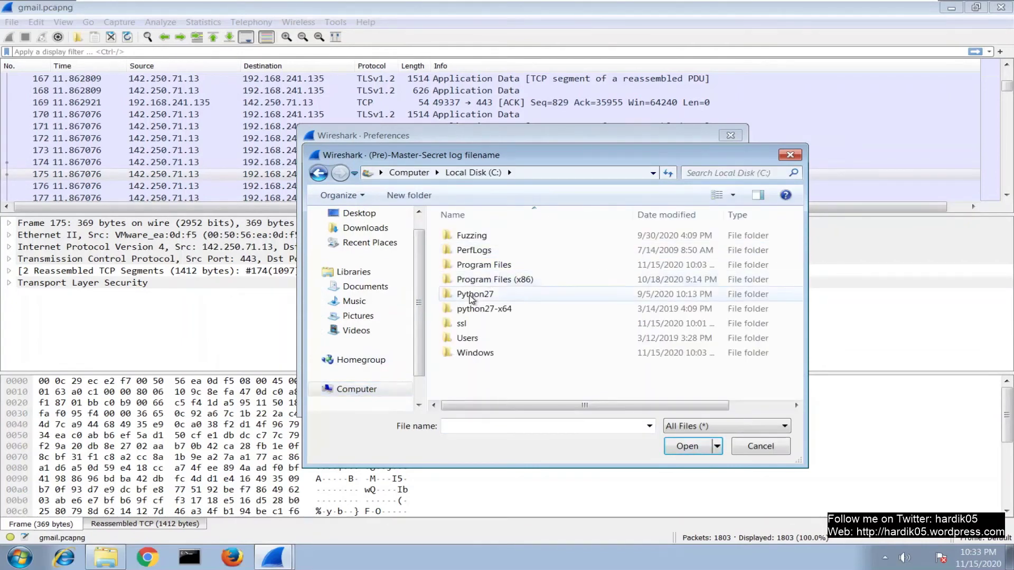
pyautogui.doubleClick(467, 324)
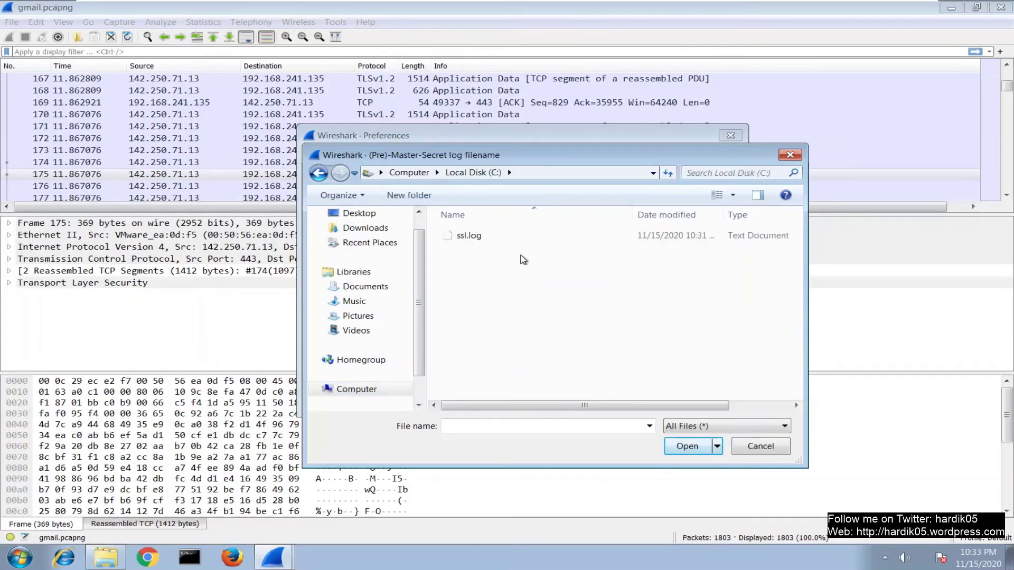
pyautogui.doubleClick(467, 235)
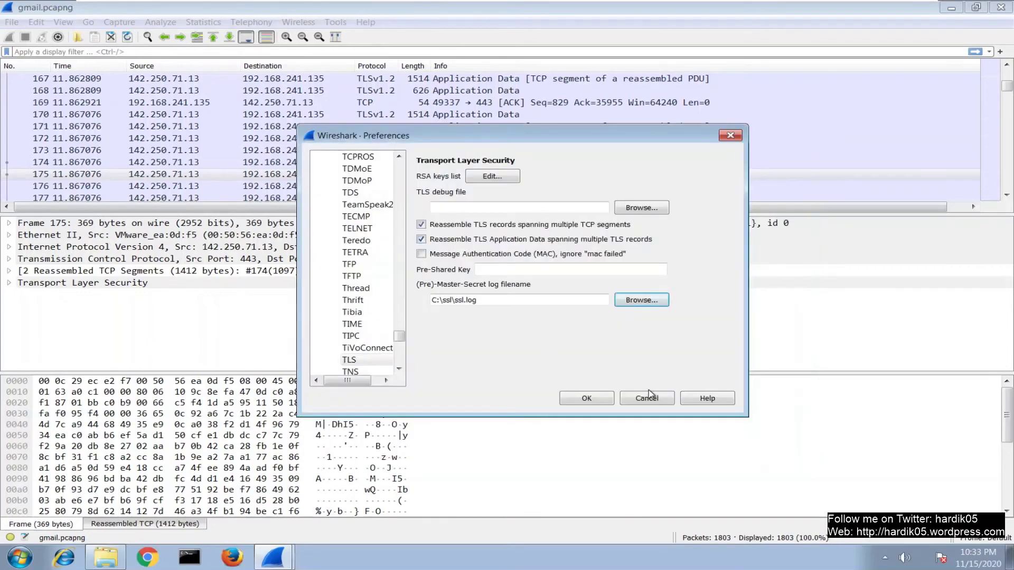
pyautogui.click(586, 400)
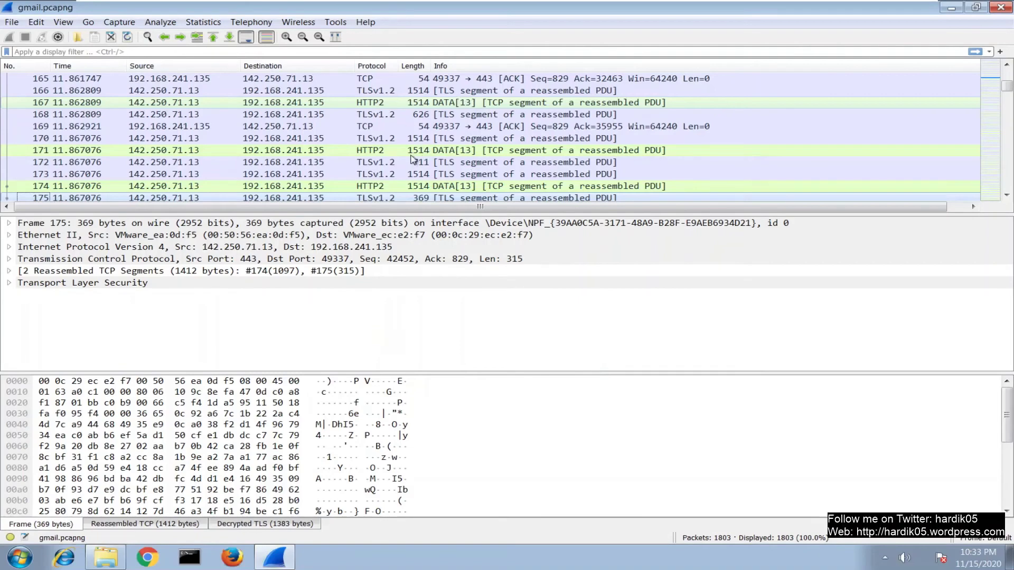
# Inspect HTTP2 packet 167's frame bytes, its Decrypted TLS and Reassembled SSL data, and the details of packet 171
pyautogui.click(453, 103)
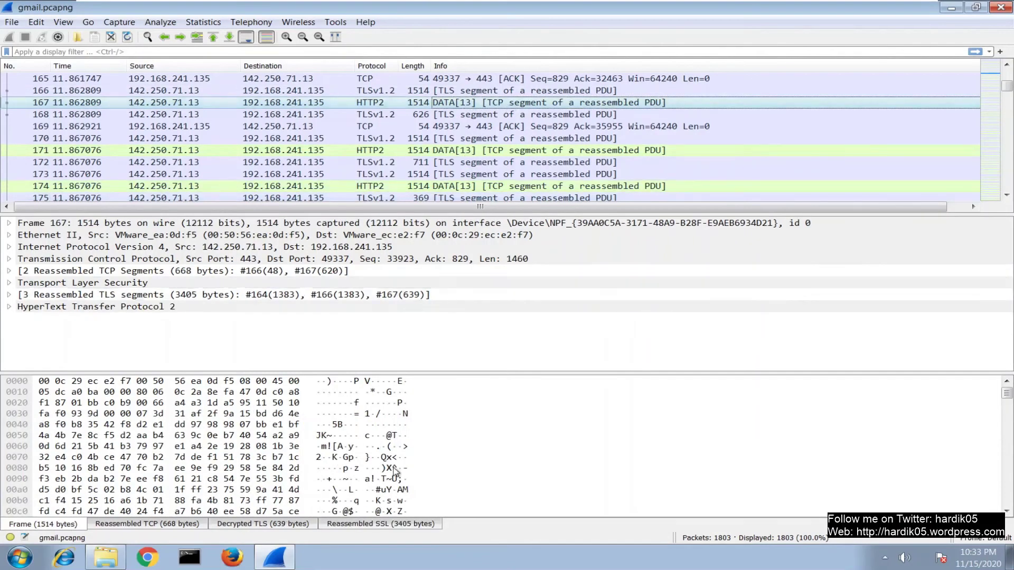
pyautogui.click(395, 472)
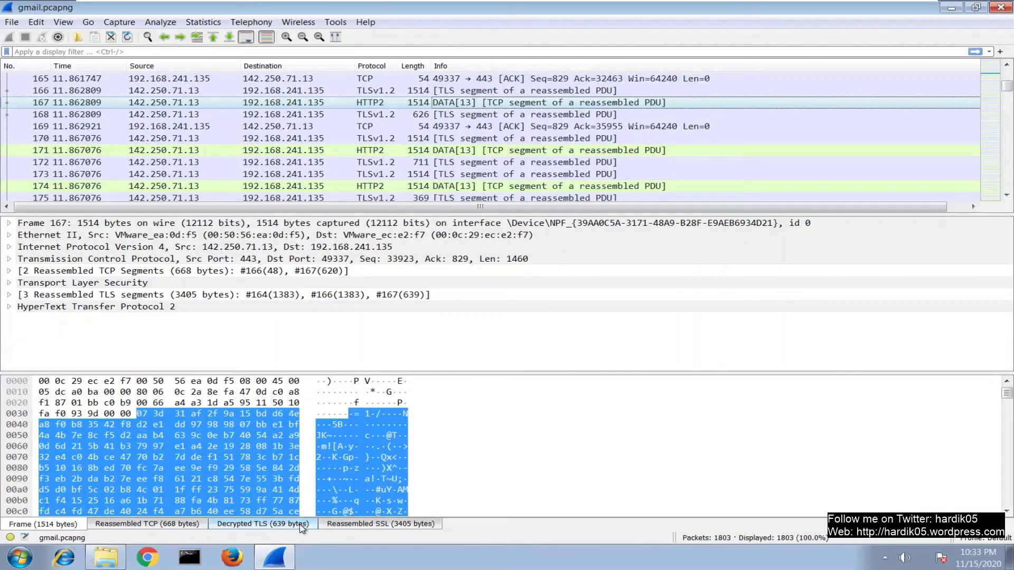
pyautogui.click(293, 524)
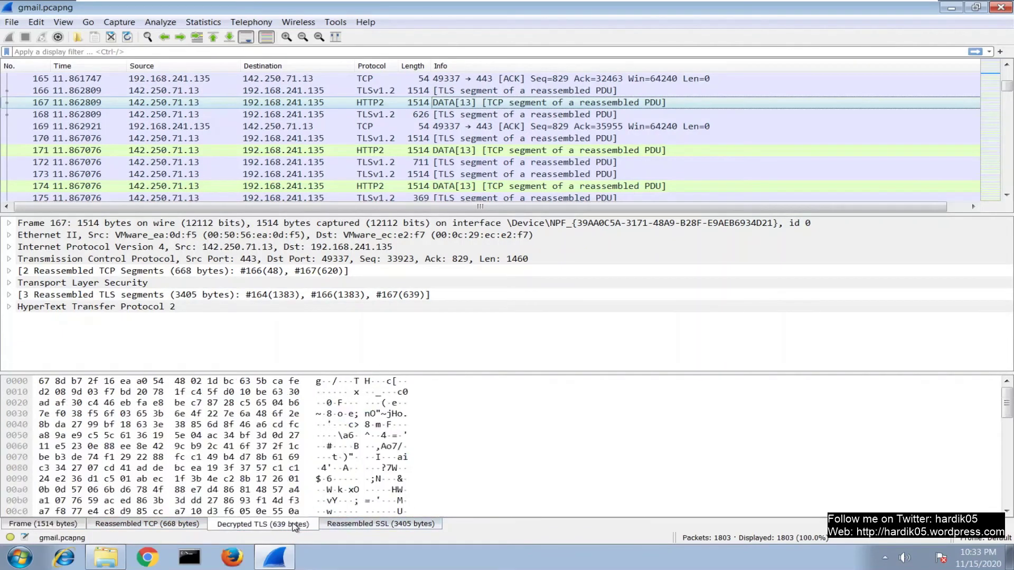
pyautogui.click(371, 524)
pyautogui.click(388, 452)
pyautogui.scroll(-1, 388, 452)
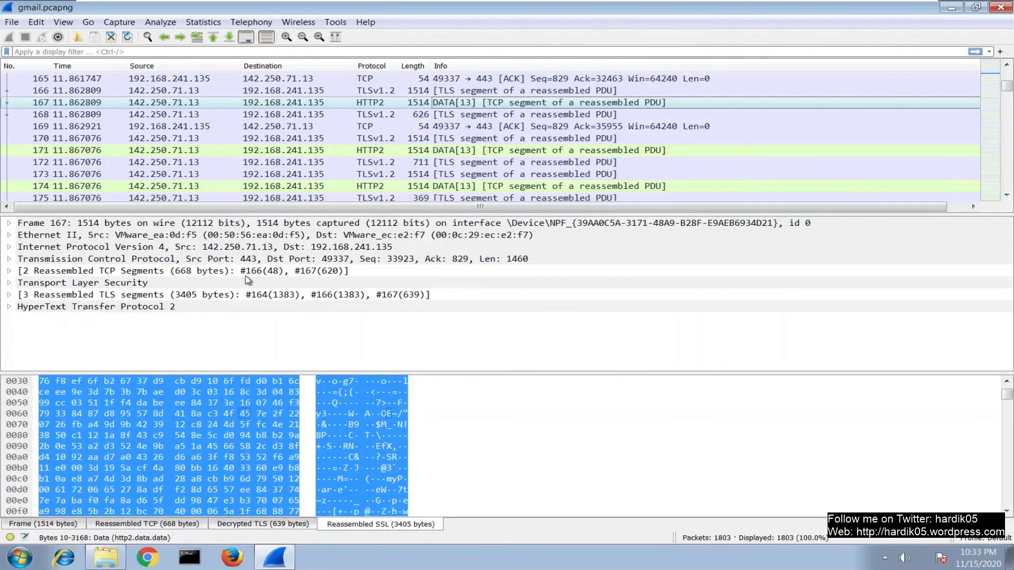
pyautogui.click(510, 152)
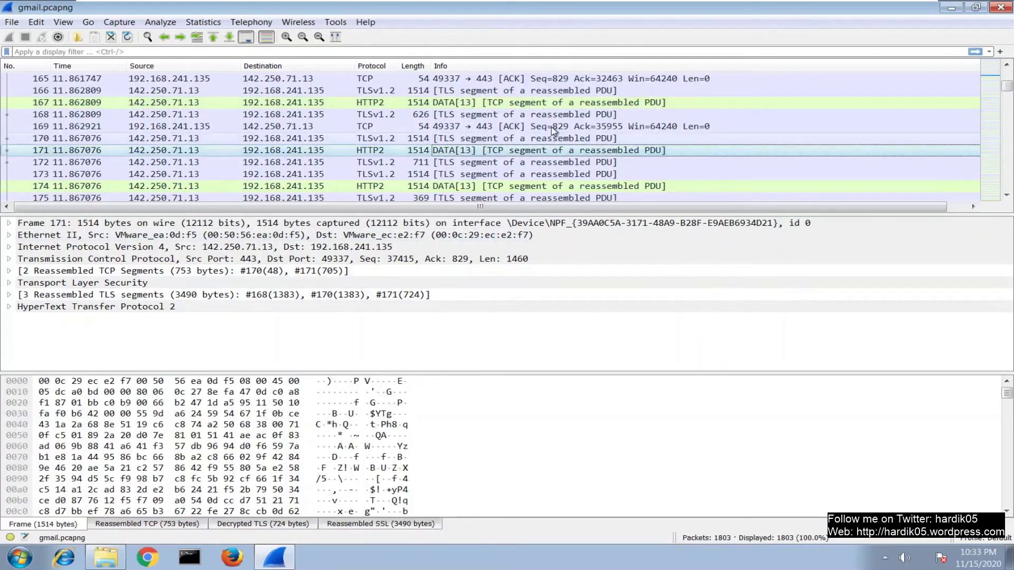
pyautogui.scroll(-4, 528, 143)
# Close Wireshark, copy ssl.log from the C:\ssl folder, and close the folder window
pyautogui.click(1000, 7)
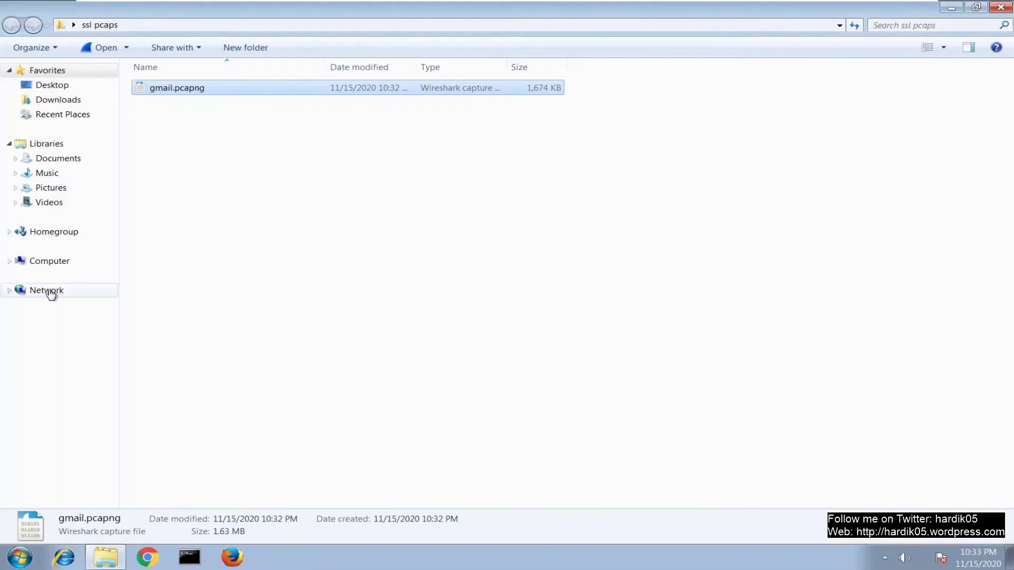
pyautogui.click(46, 262)
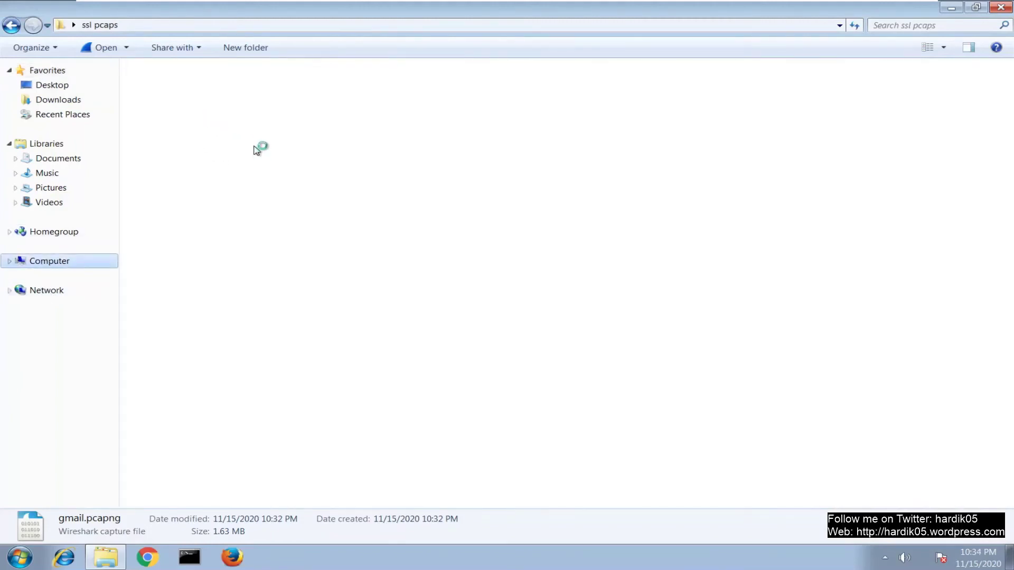
pyautogui.press('Tab')
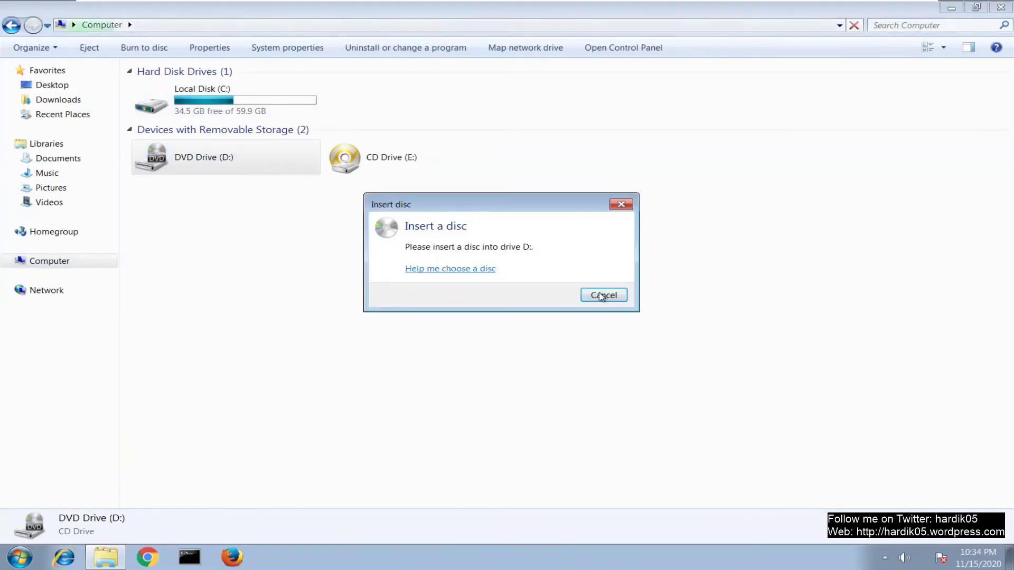
pyautogui.click(604, 295)
pyautogui.doubleClick(212, 108)
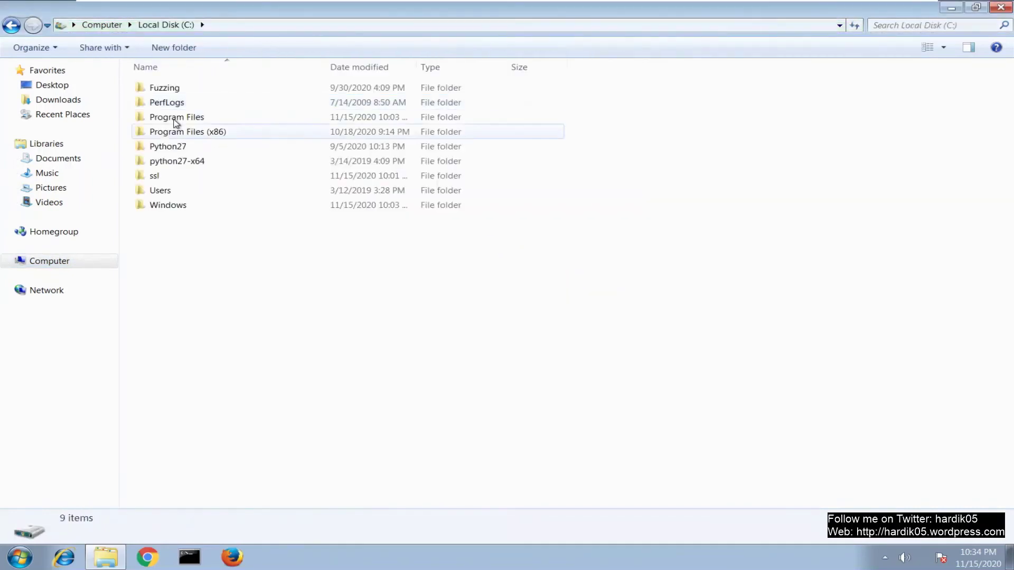
pyautogui.click(155, 176)
pyautogui.doubleClick(155, 176)
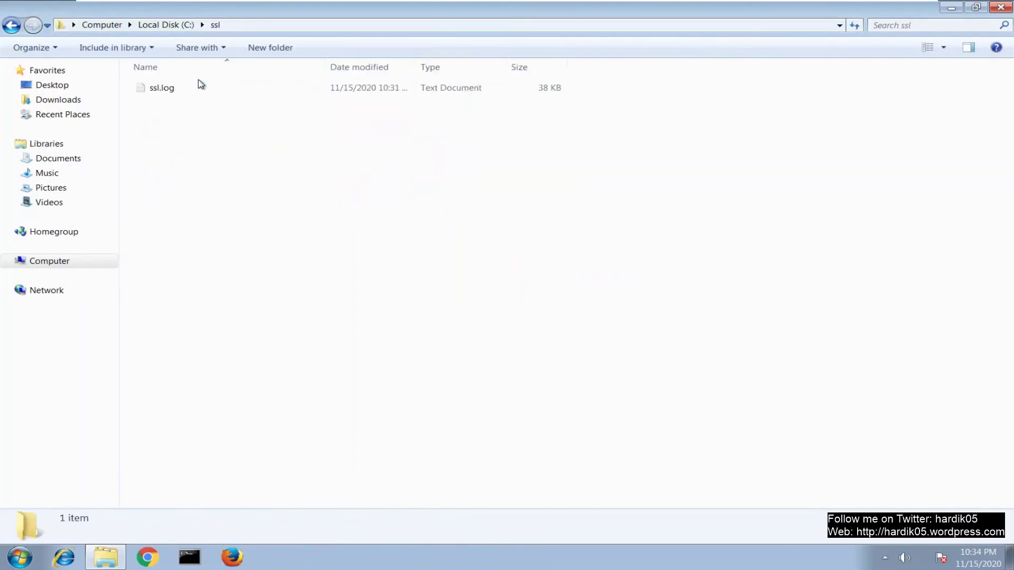
pyautogui.click(167, 89)
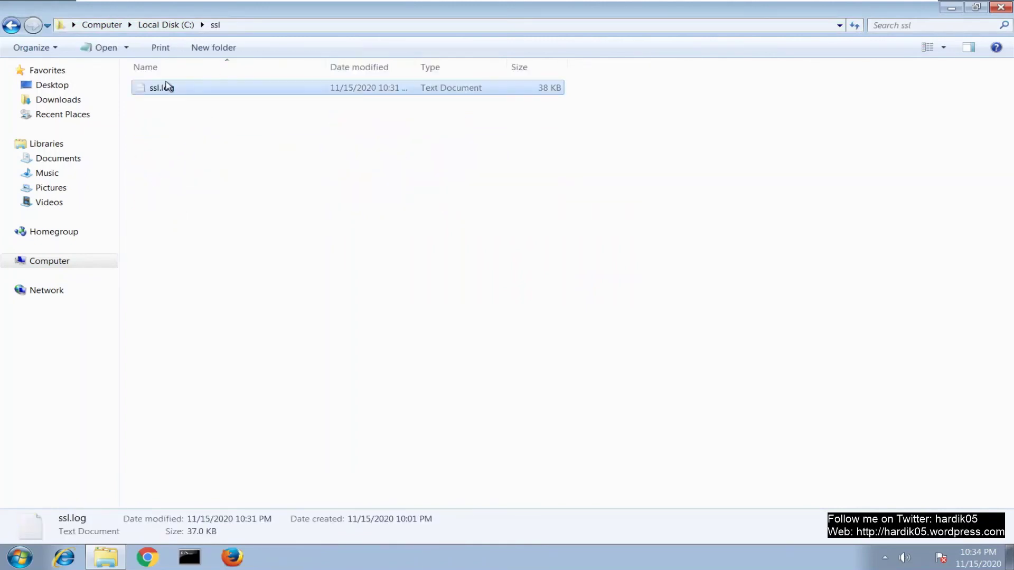
pyautogui.click(1000, 7)
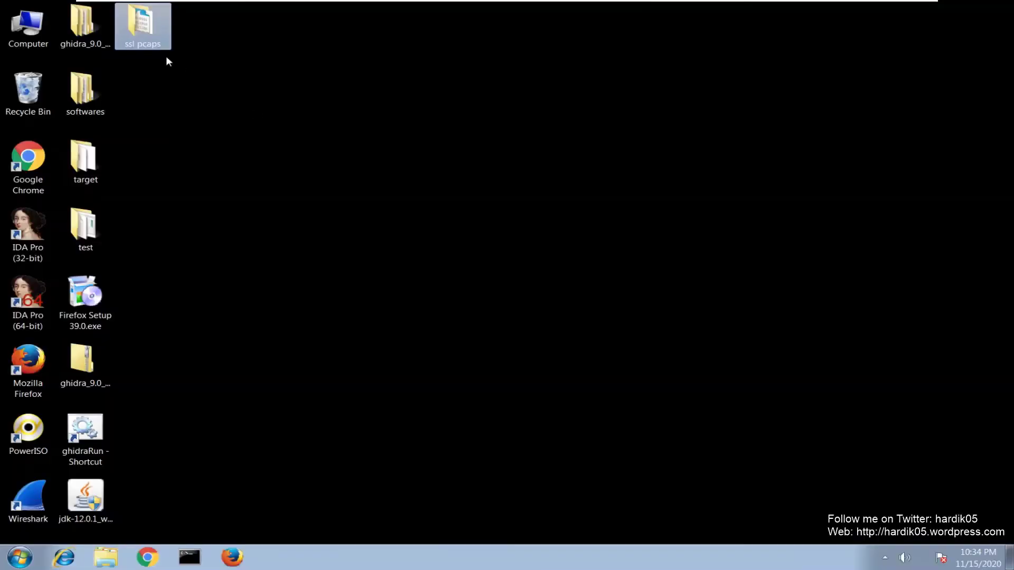
# Paste the copied log into the "ssl pcaps" folder on the desktop and rename it gmail.com_keys.log
pyautogui.doubleClick(143, 32)
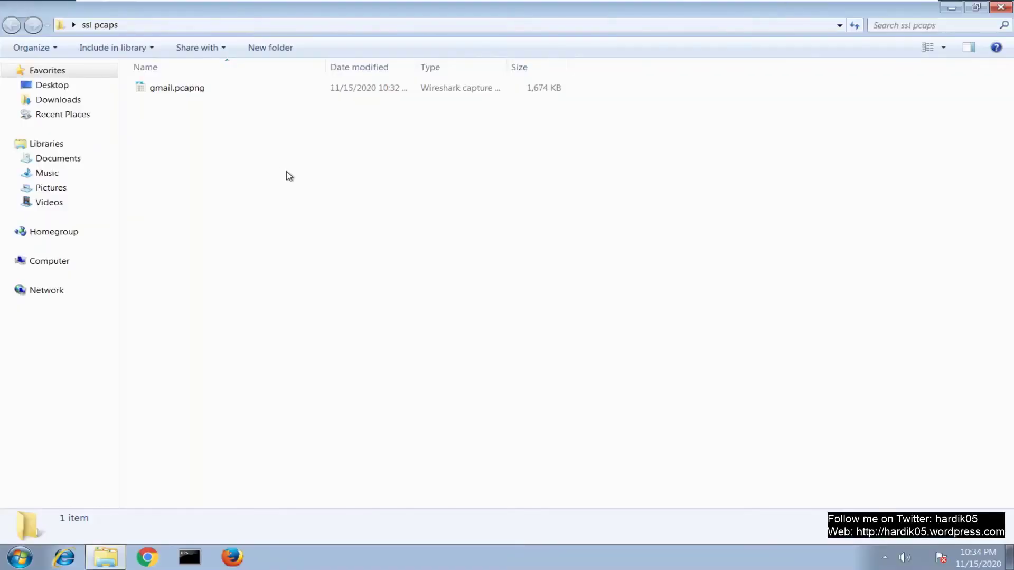
pyautogui.hotkey('ctrl', 'v')
pyautogui.press('F2')
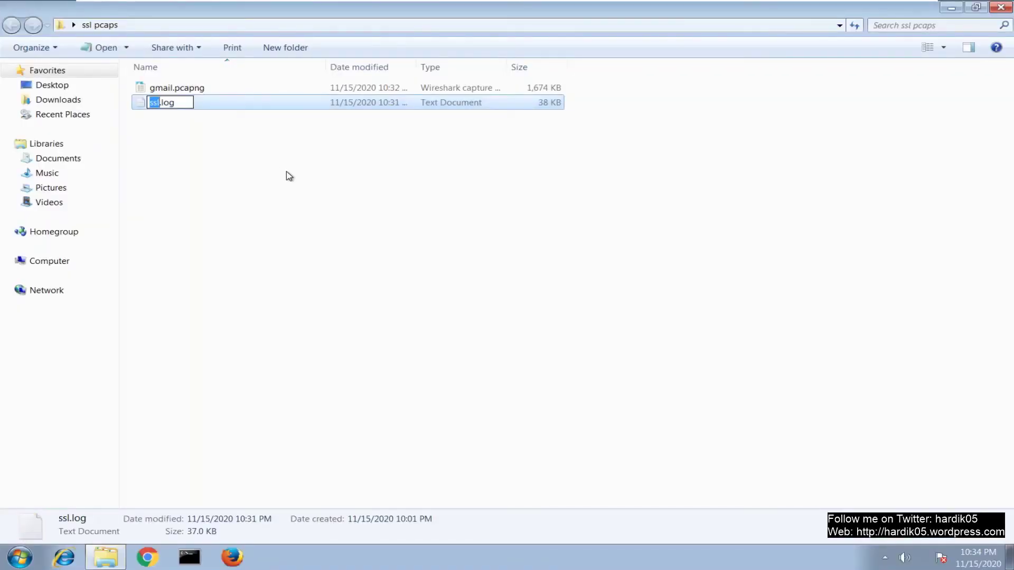
pyautogui.write('gmail.com')
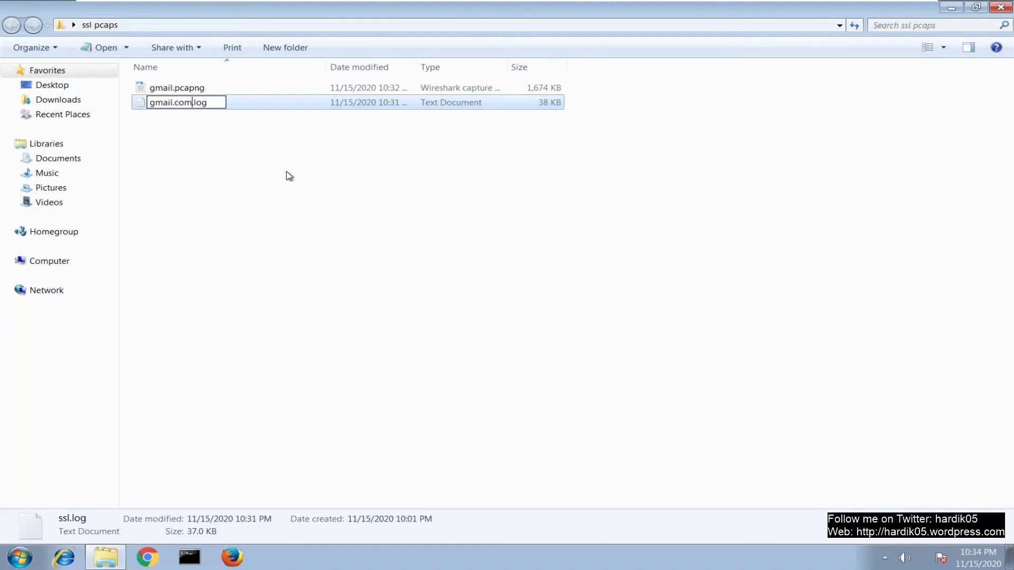
pyautogui.write('_keys')
pyautogui.press('Return')
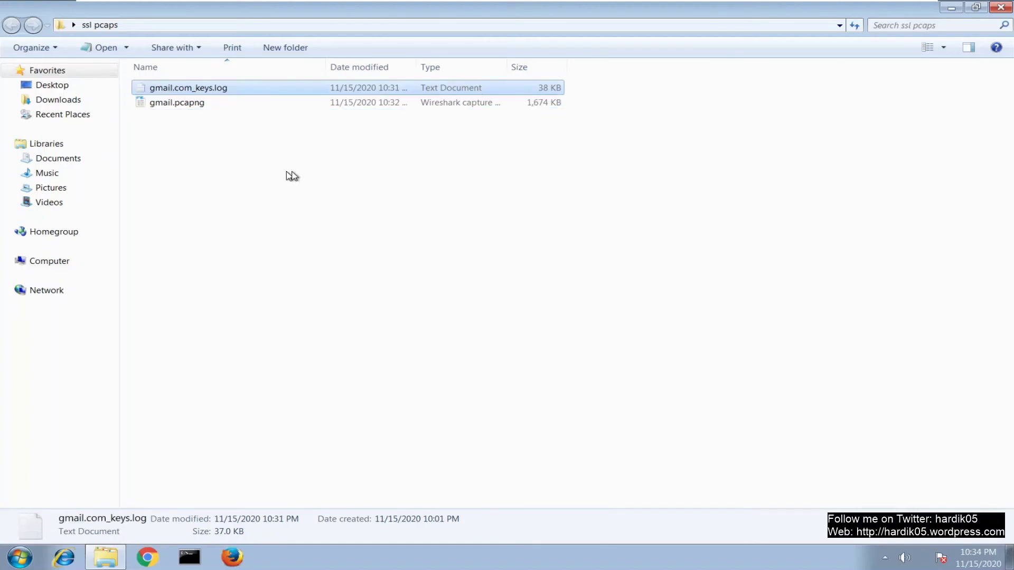
# Open gmail.com_keys.log from the "ssl pcaps" folder in Notepad++
pyautogui.doubleClick(203, 87)
pyautogui.click(607, 28)
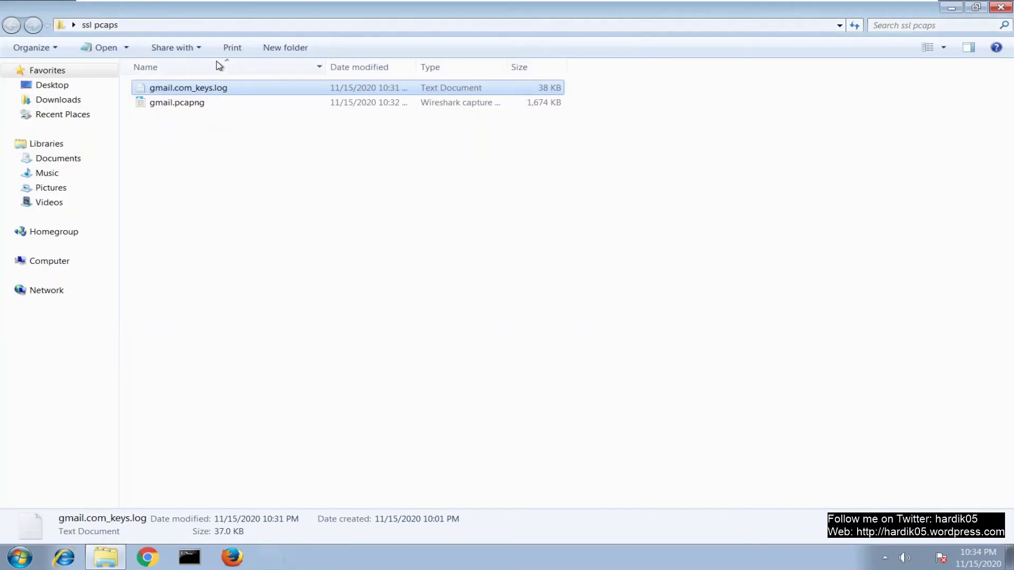
pyautogui.rightClick(179, 85)
pyautogui.click(223, 143)
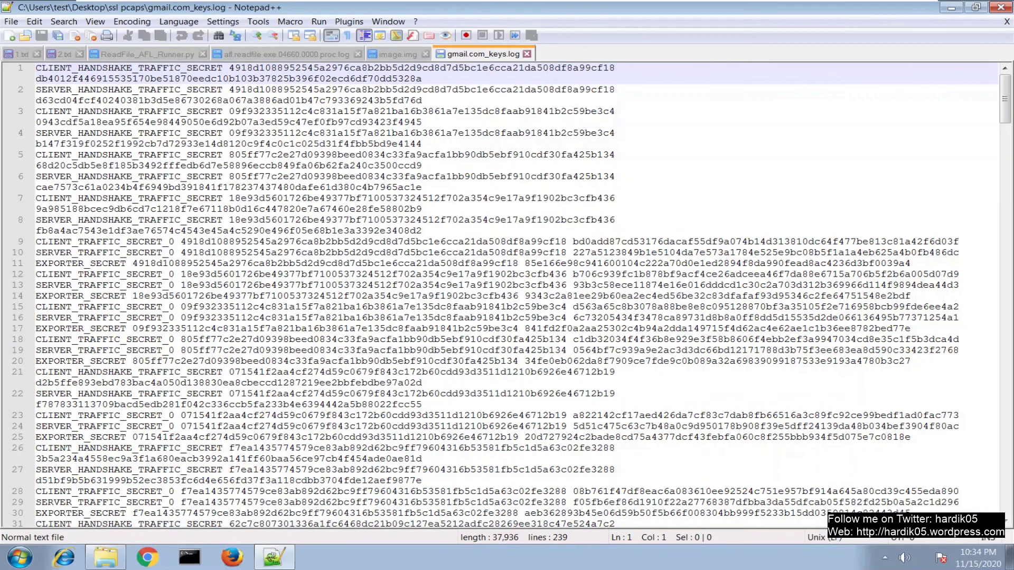
# Examine the client and server handshake secret and exporter secret entries at the start of the key log
pyautogui.click(163, 155)
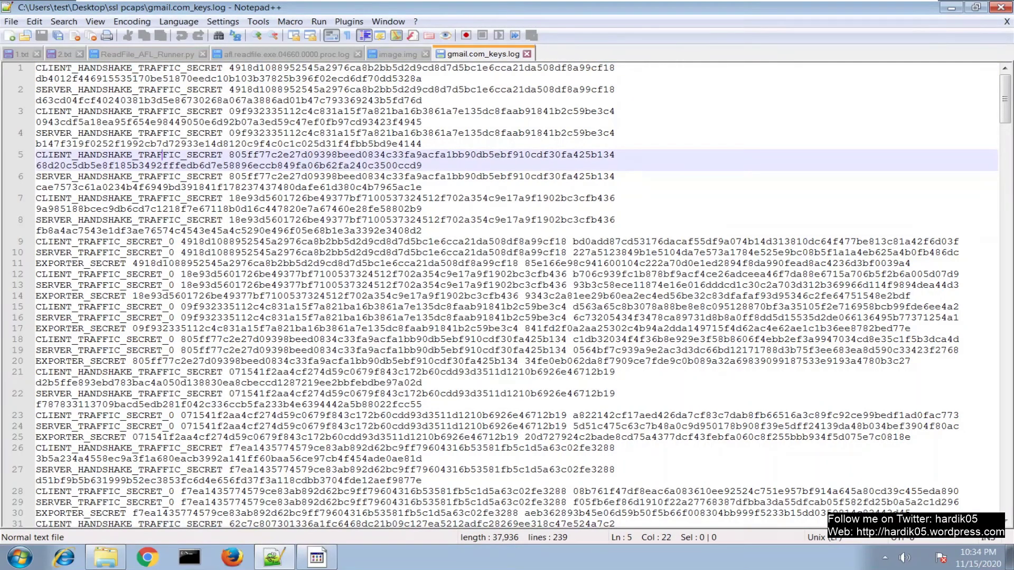
pyautogui.moveTo(59, 67); pyautogui.dragTo(229, 68)
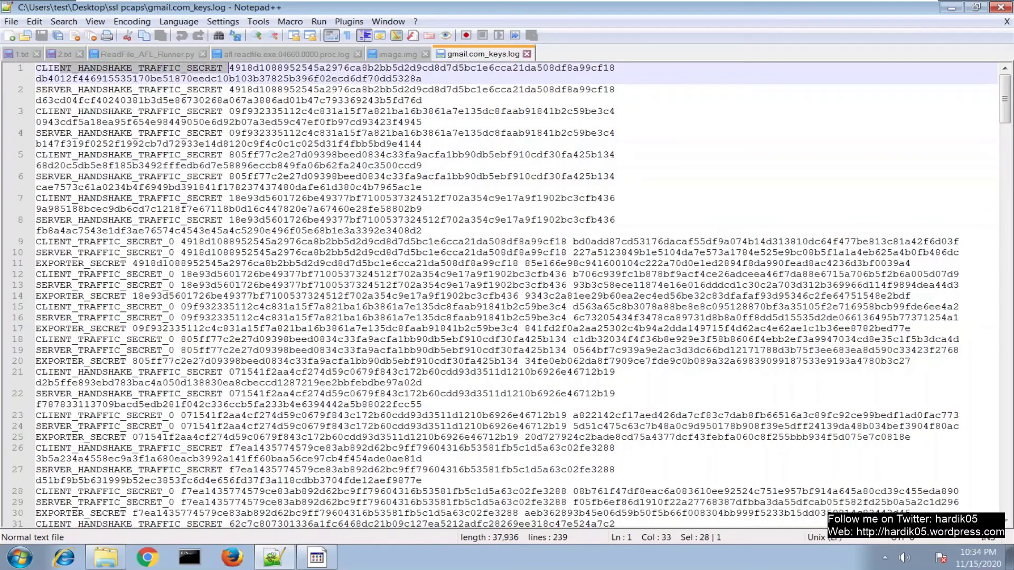
pyautogui.moveTo(54, 89); pyautogui.dragTo(360, 67)
pyautogui.moveTo(247, 90); pyautogui.dragTo(283, 89)
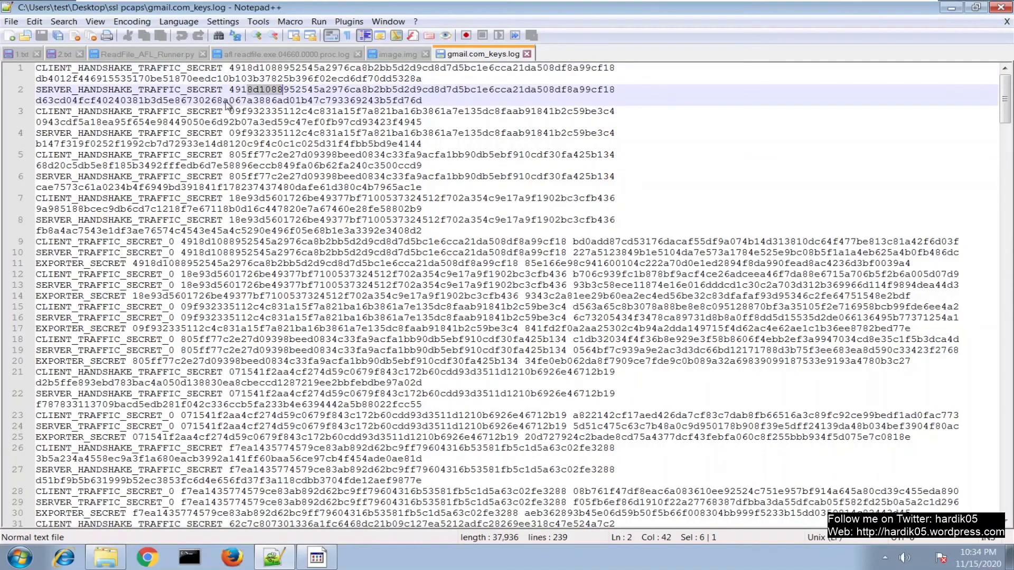
pyautogui.moveTo(53, 263); pyautogui.dragTo(89, 263)
pyautogui.moveTo(66, 296); pyautogui.dragTo(77, 296)
# Read through the rest of the key log, including the CLIENT_RANDOM entries, down to its last line
pyautogui.scroll(-12, 78, 296)
pyautogui.scroll(-13, 512, 296)
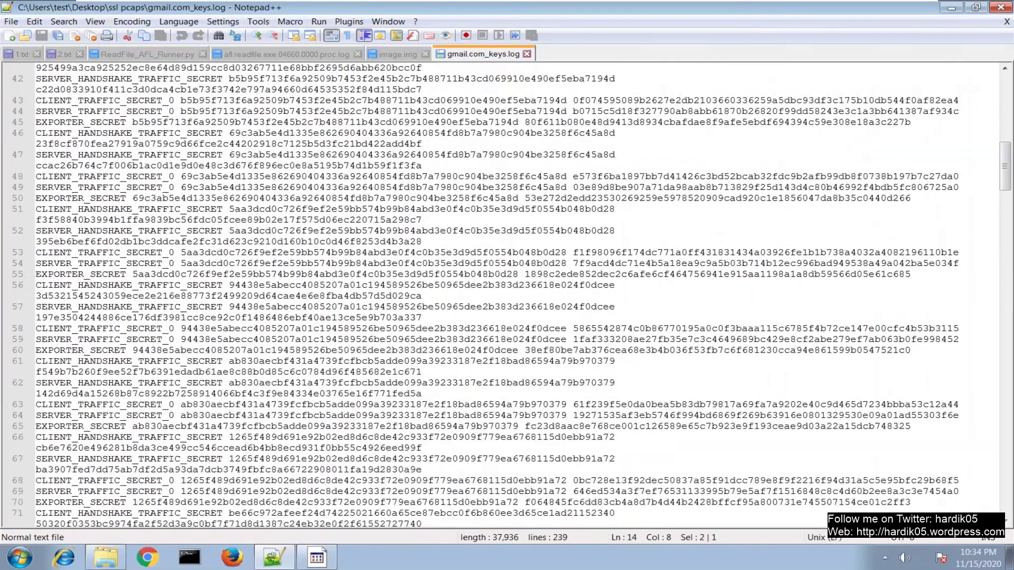
pyautogui.moveTo(125, 241); pyautogui.dragTo(350, 253)
pyautogui.scroll(-20, 512, 296)
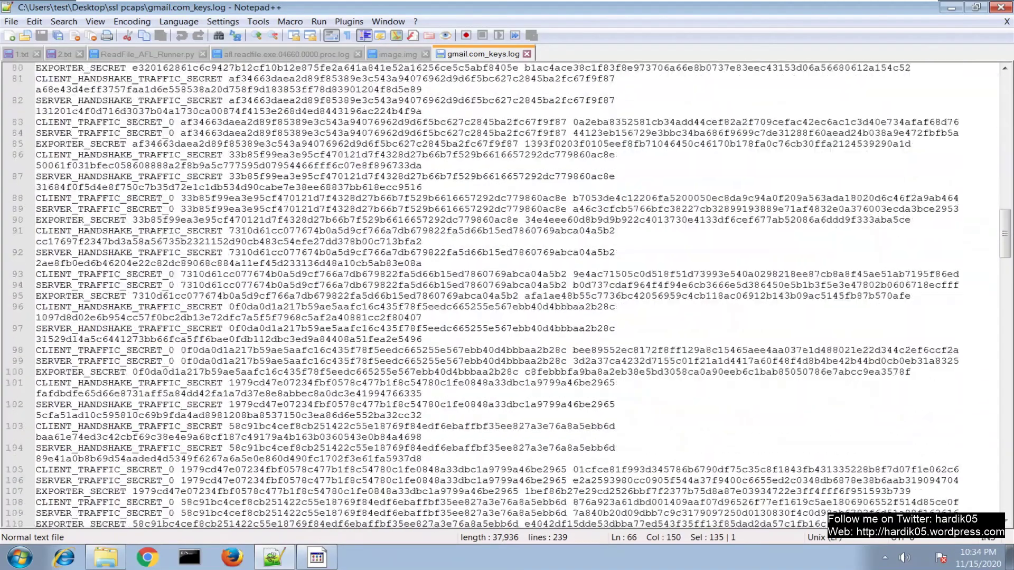
pyautogui.scroll(-11, 512, 295)
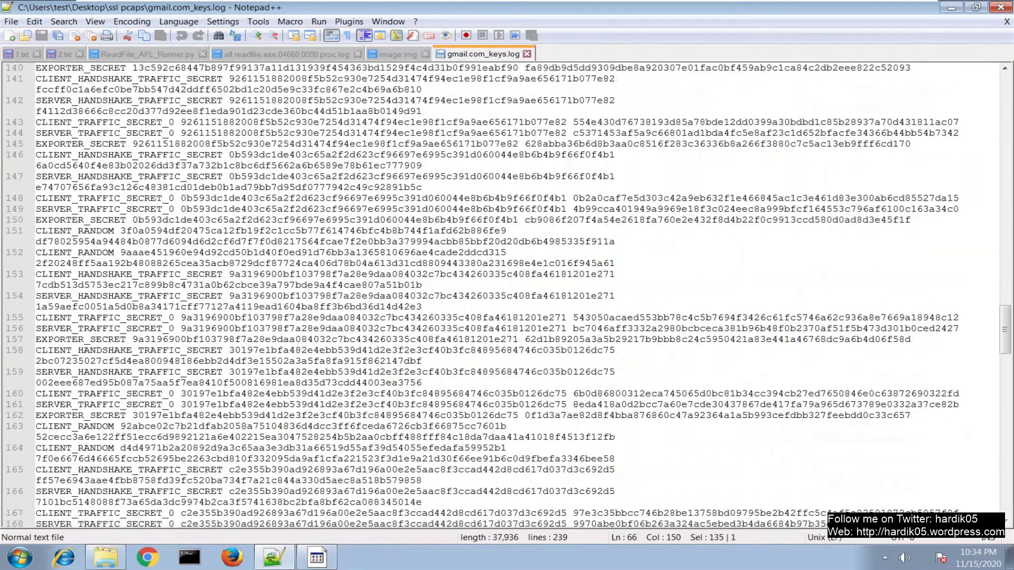
pyautogui.scroll(-12, 512, 295)
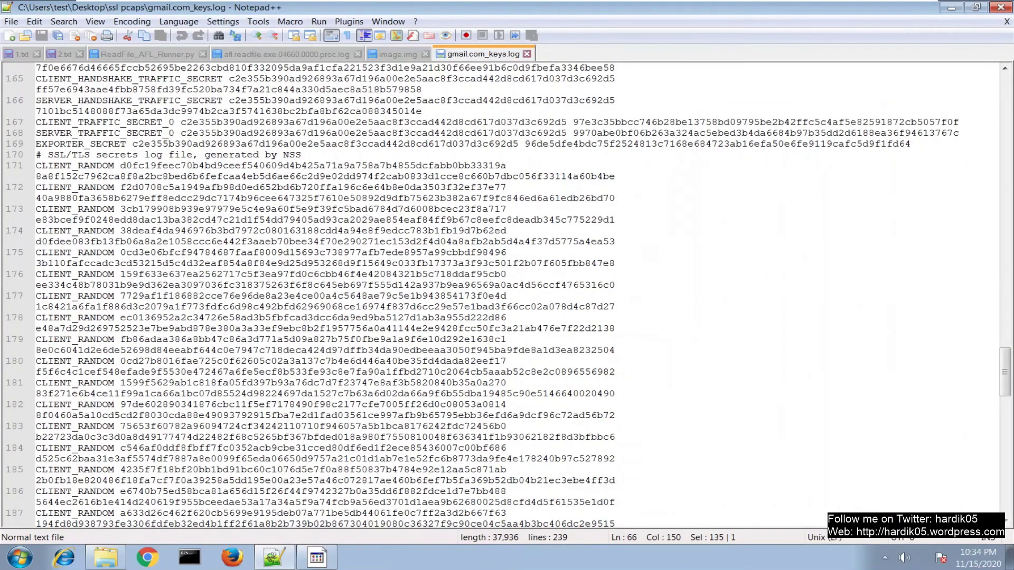
pyautogui.scroll(-6, 511, 296)
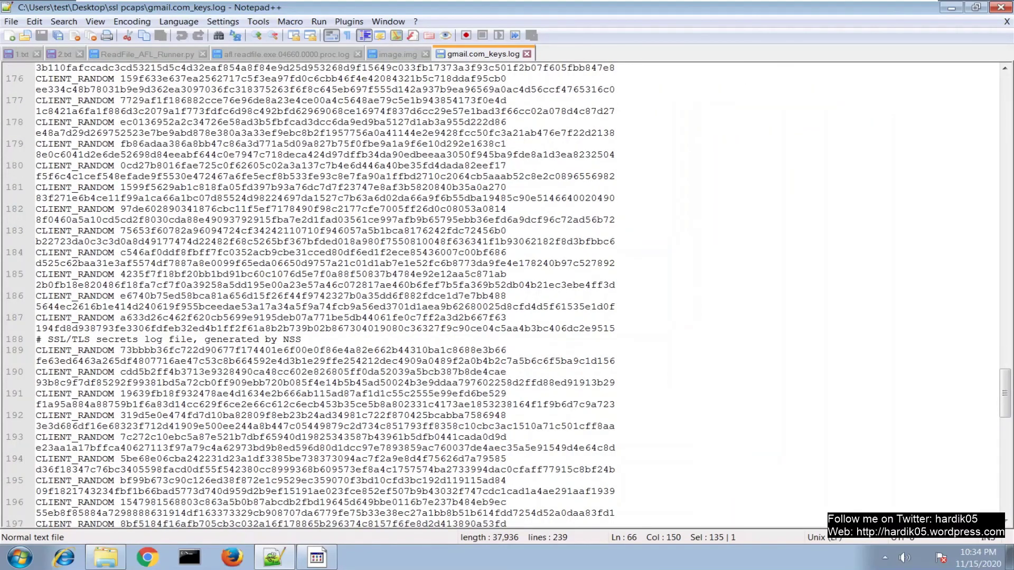
pyautogui.scroll(-4, 511, 296)
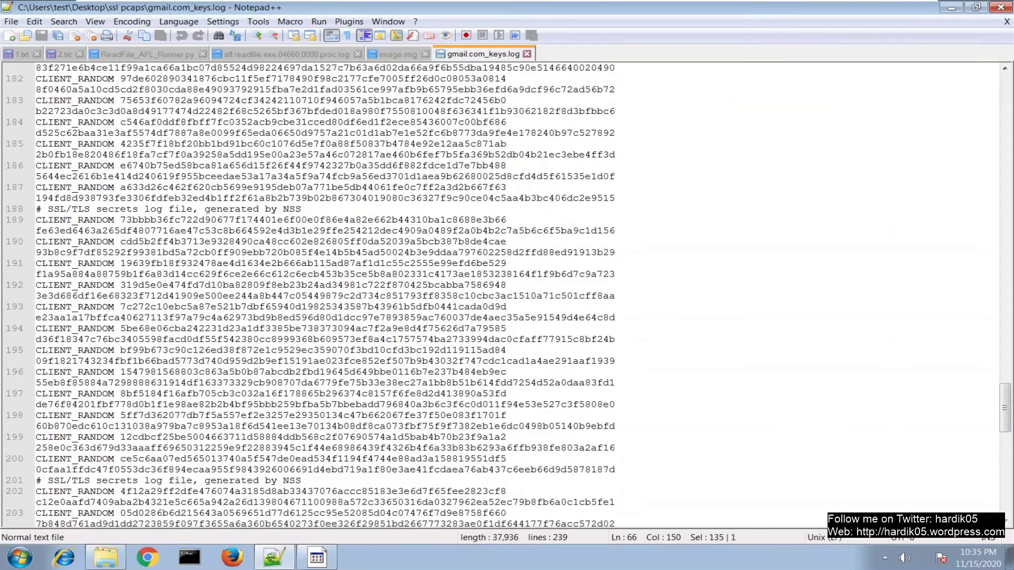
pyautogui.scroll(-11, 512, 296)
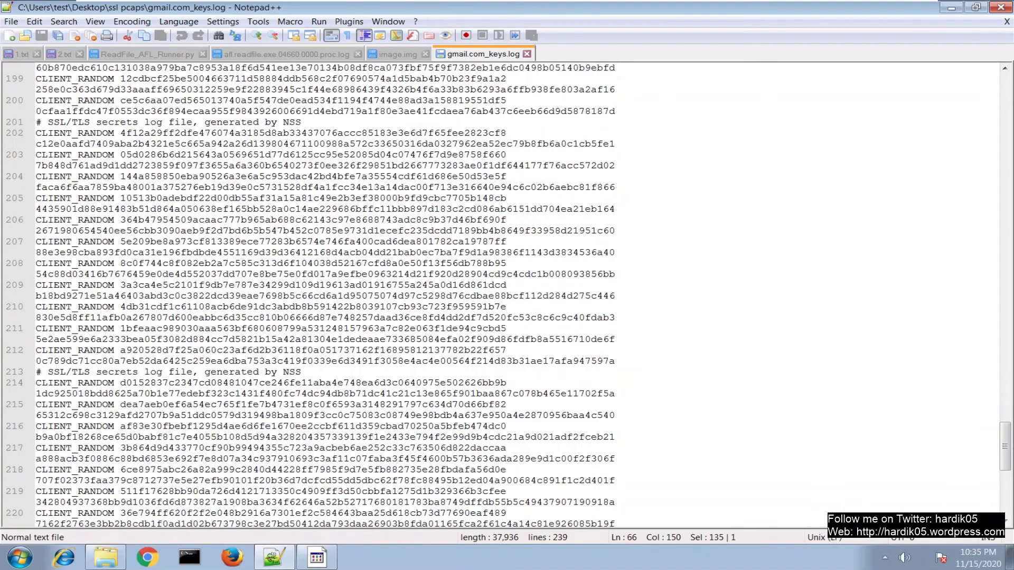
pyautogui.scroll(-10, 511, 295)
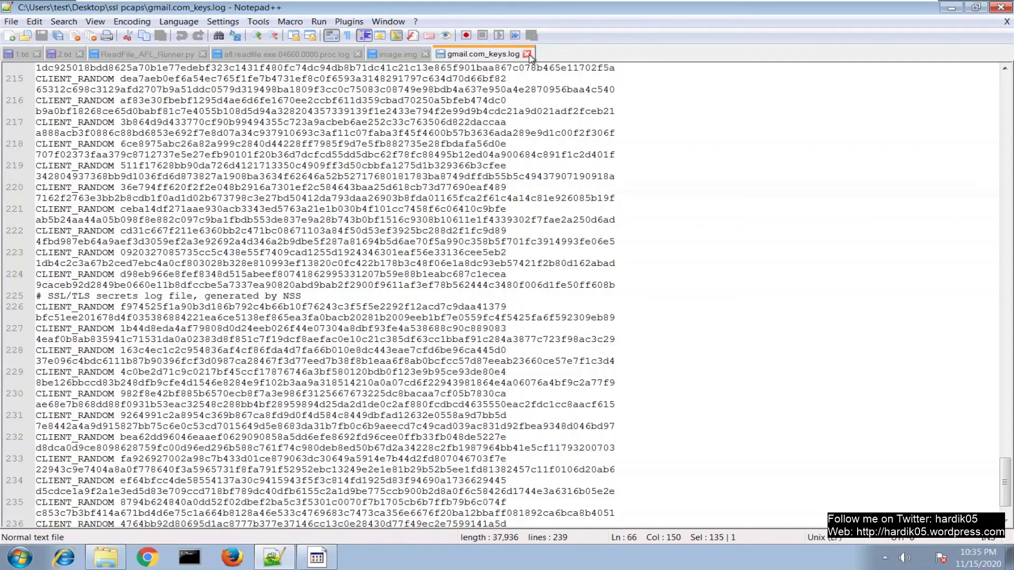
pyautogui.click(440, 252)
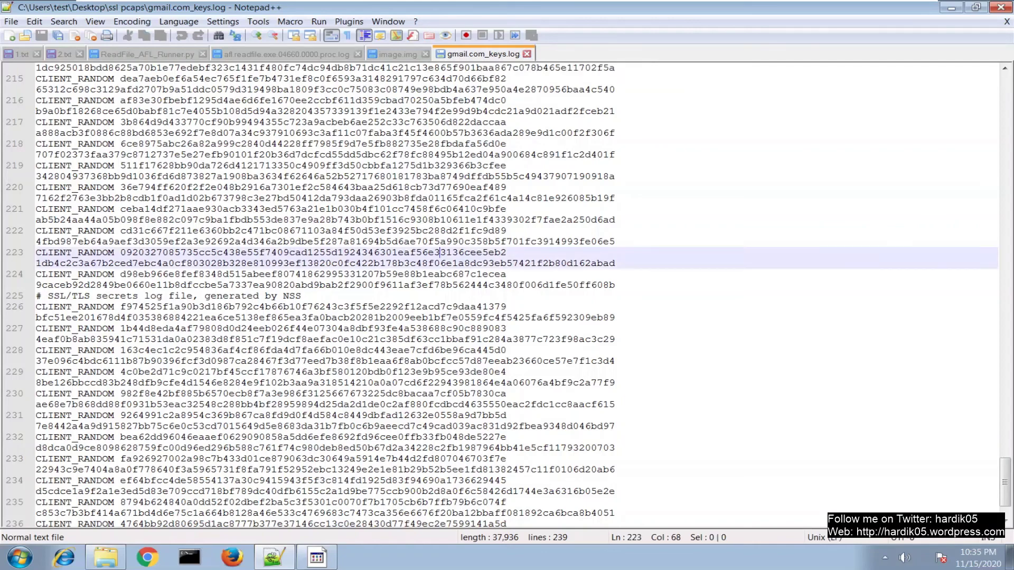
pyautogui.scroll(-3, 440, 253)
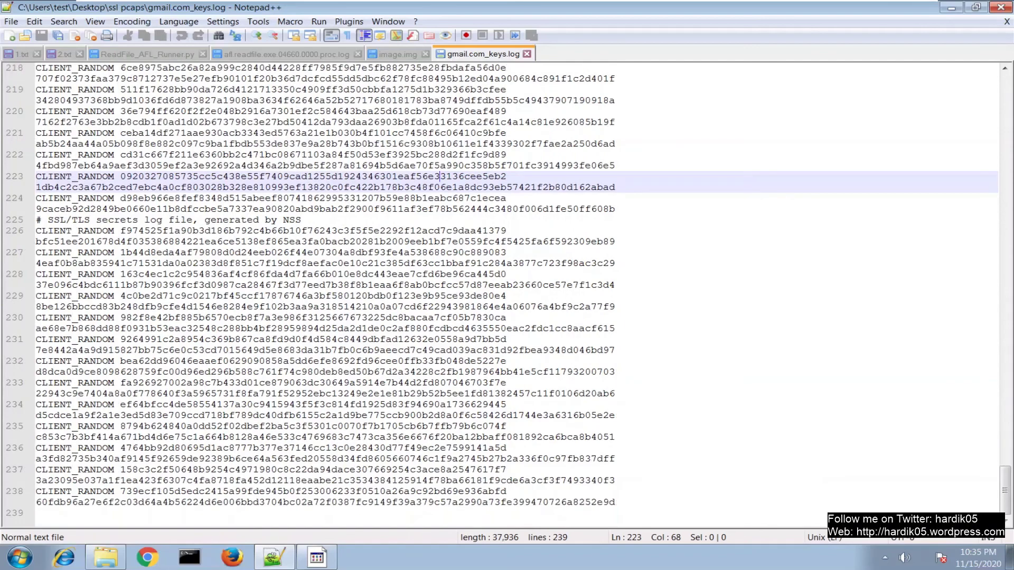
# Close gmail.com_keys.log and Notepad++, declining the offered update download
pyautogui.click(527, 54)
pyautogui.click(989, 7)
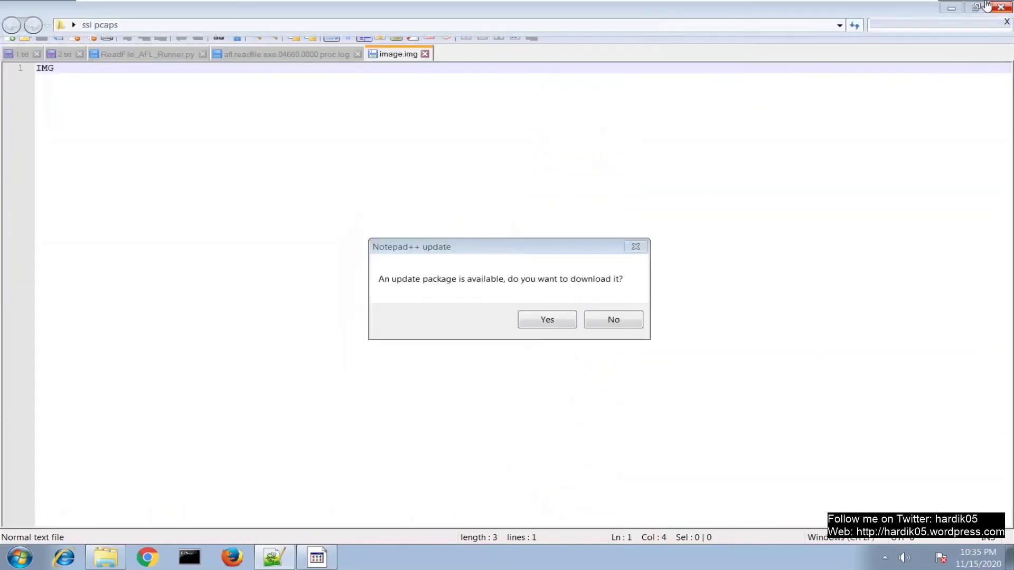
pyautogui.click(595, 325)
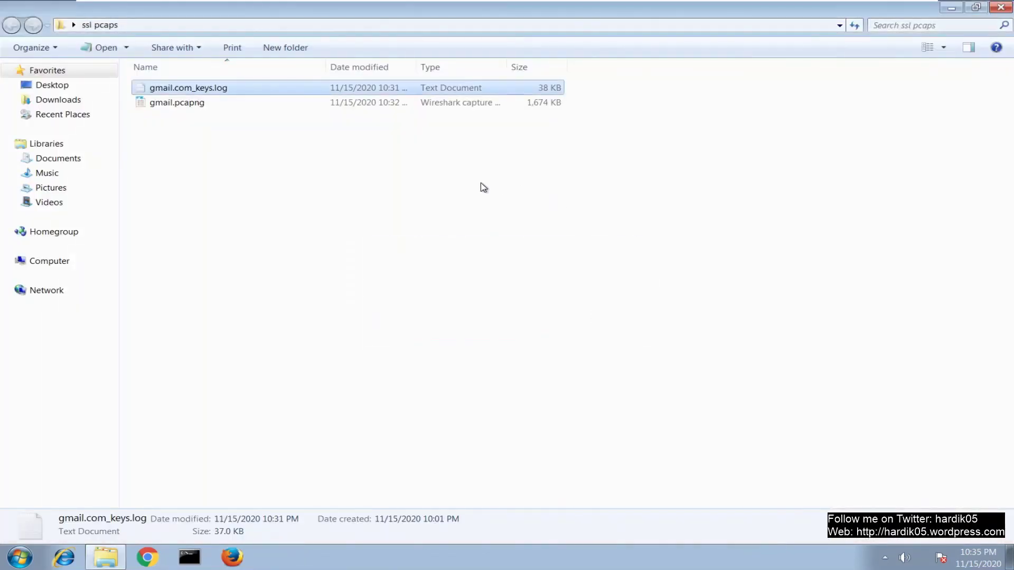